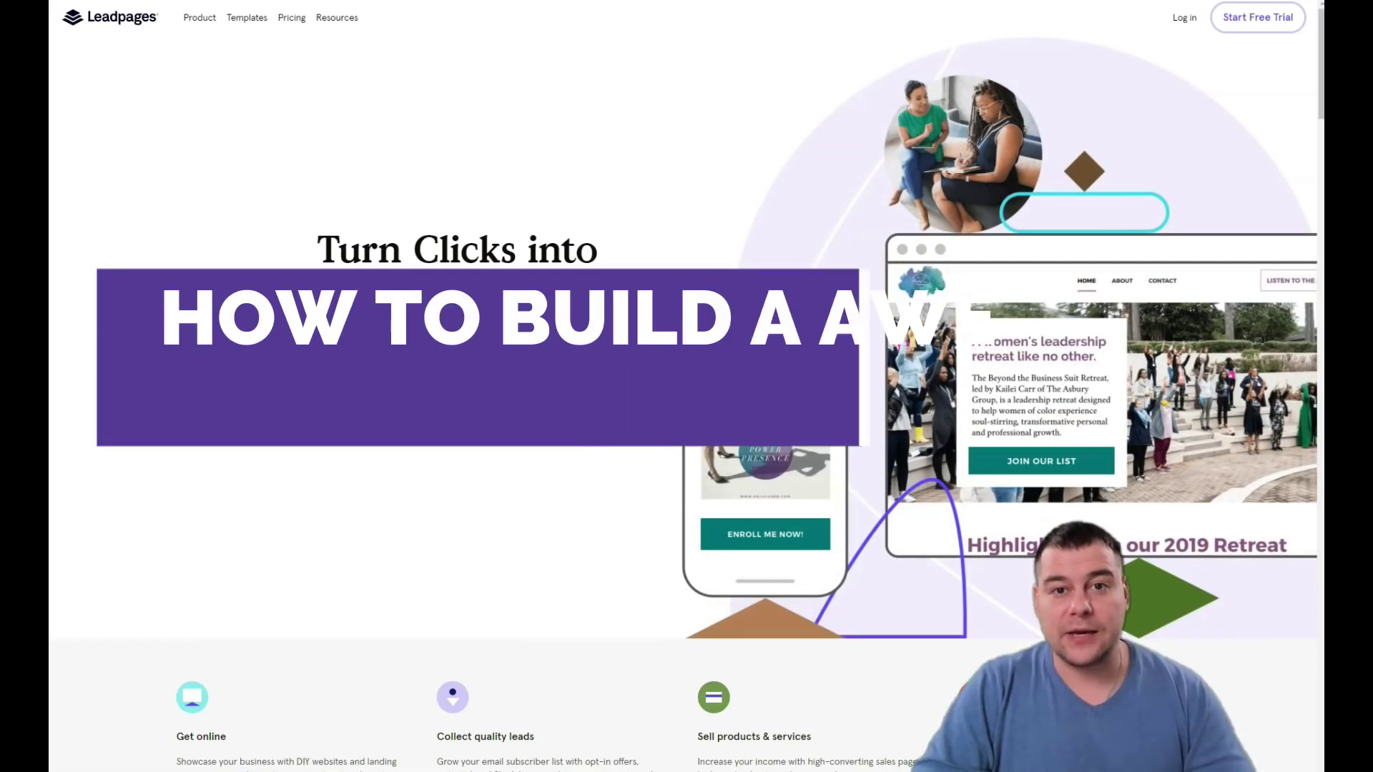
Step: Look through the Leadpages home page from the headline to the footer, covering its features, templates and integrations
{"action": "scroll", "coordinate": [686, 387], "scroll_direction": "down", "scroll_amount": 3}
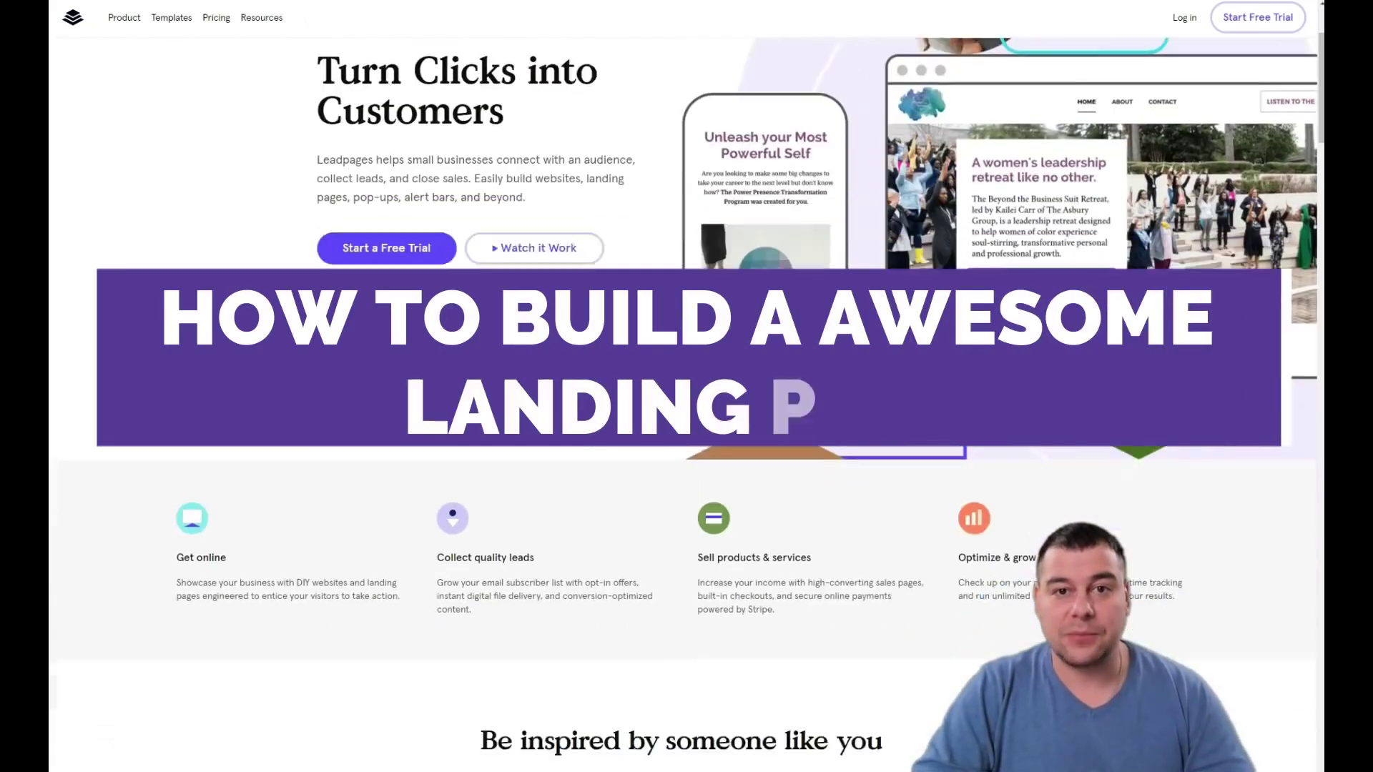
{"action": "scroll", "coordinate": [686, 386], "scroll_direction": "down", "scroll_amount": 10}
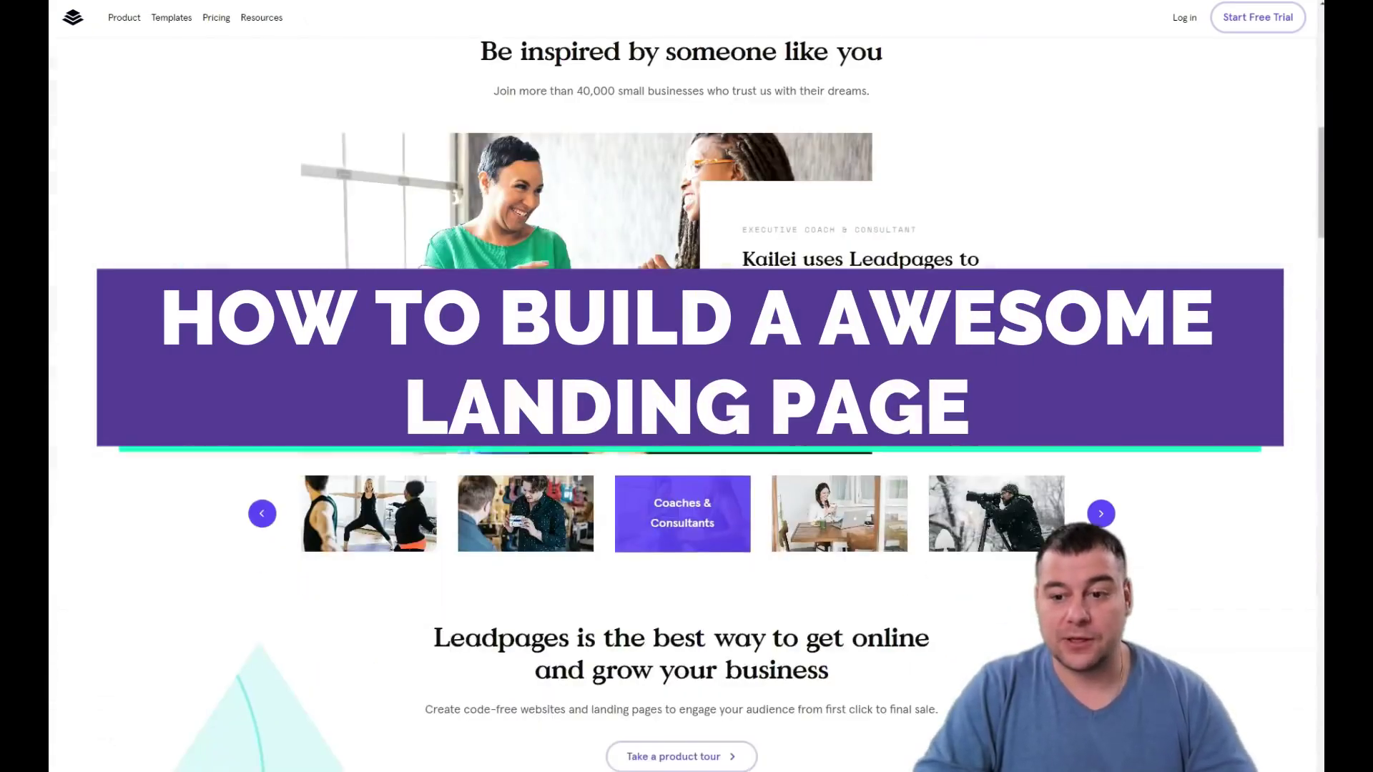
{"action": "scroll", "coordinate": [687, 387], "scroll_direction": "down", "scroll_amount": 10}
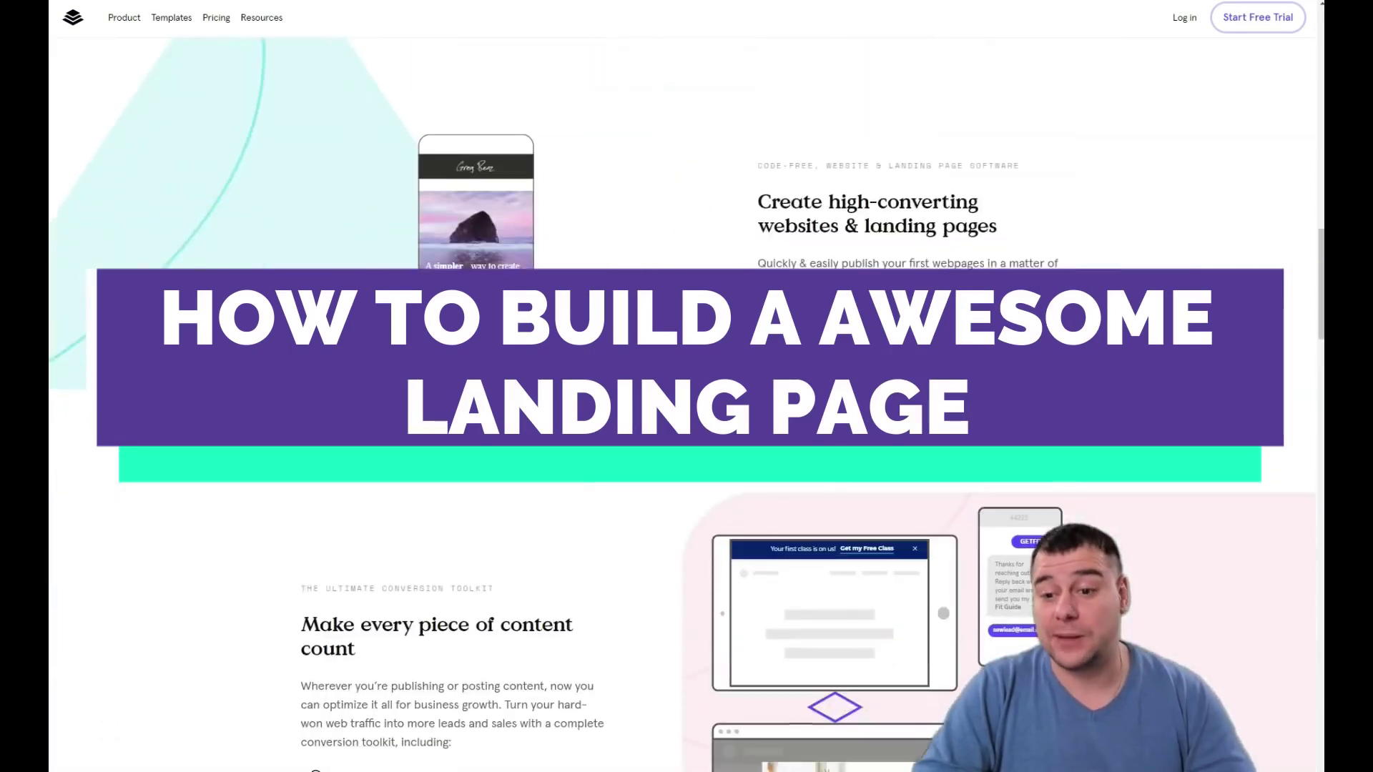
{"action": "scroll", "coordinate": [686, 387], "scroll_direction": "down", "scroll_amount": 10}
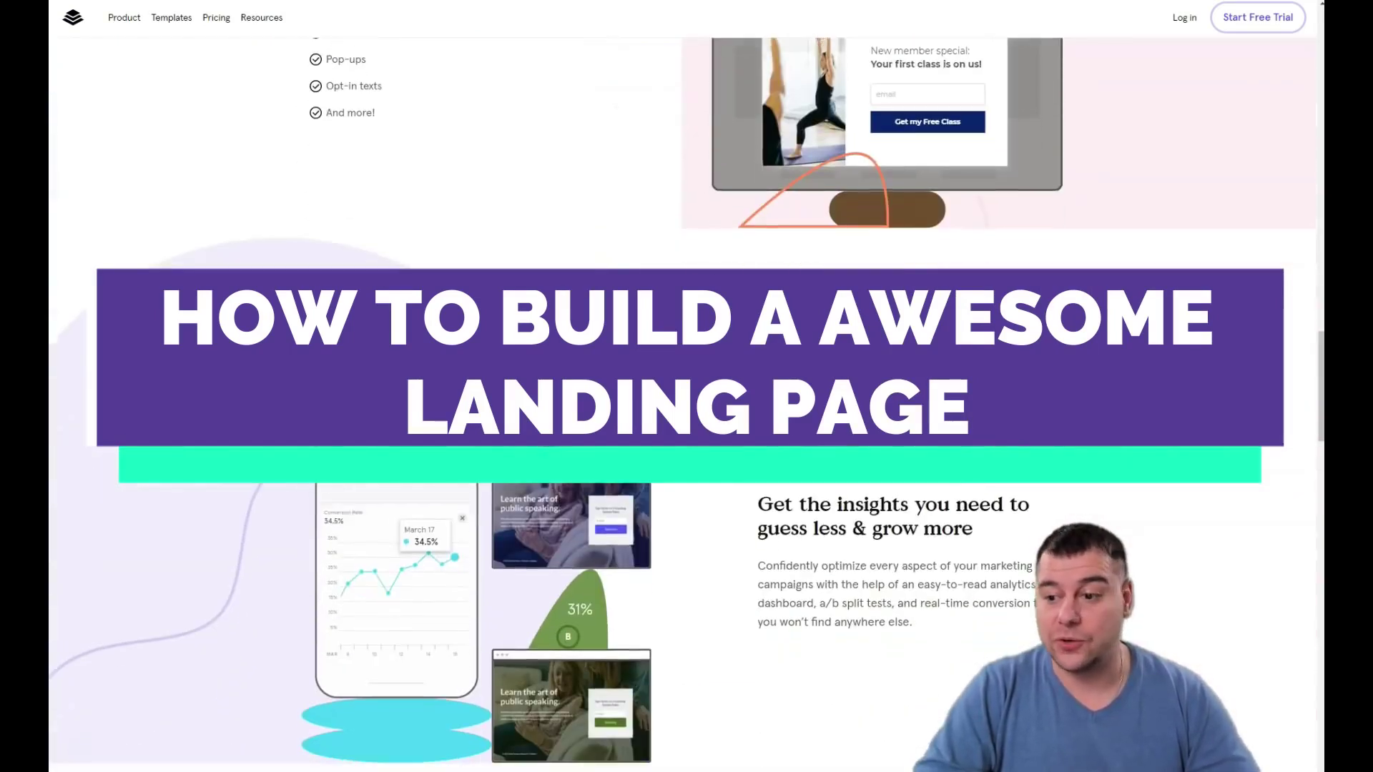
{"action": "scroll", "coordinate": [687, 386], "scroll_direction": "down", "scroll_amount": 10}
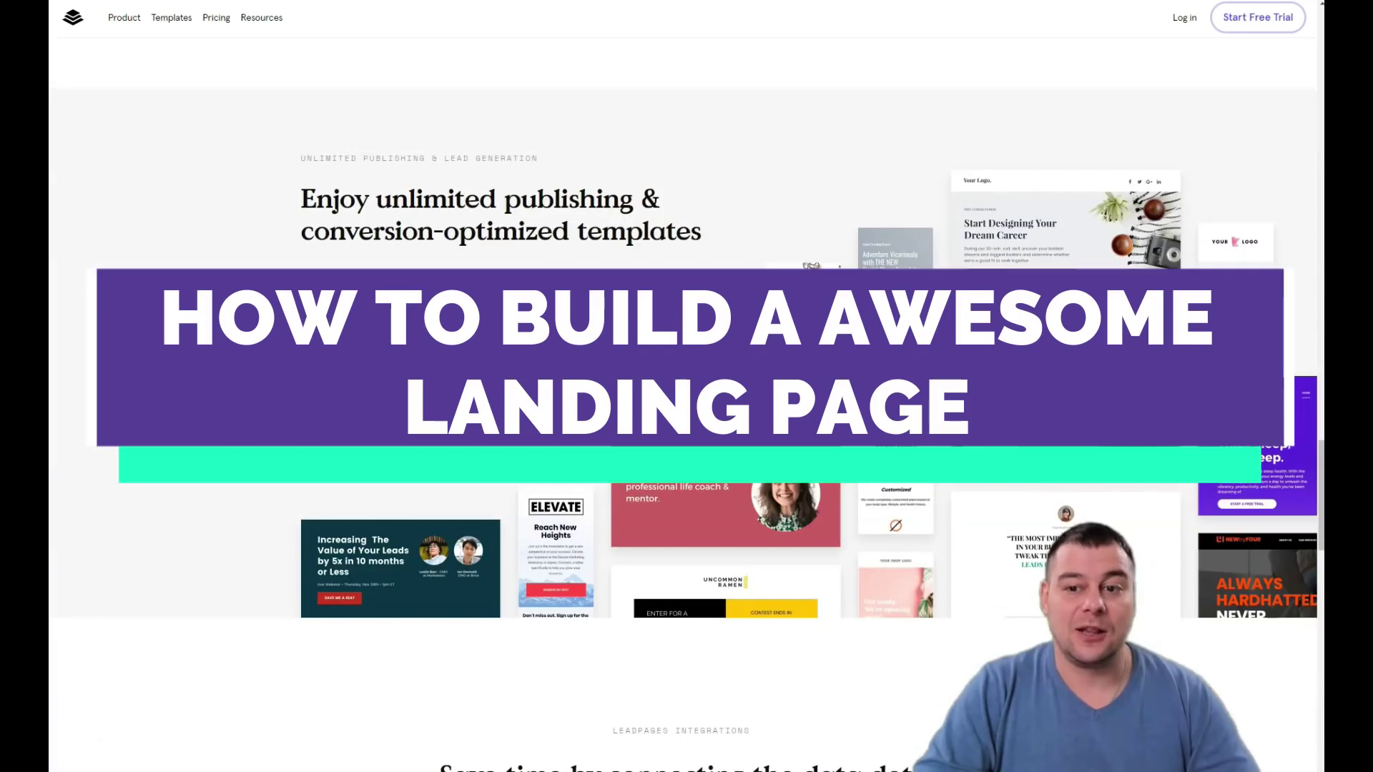
{"action": "scroll", "coordinate": [686, 387], "scroll_direction": "down", "scroll_amount": 10}
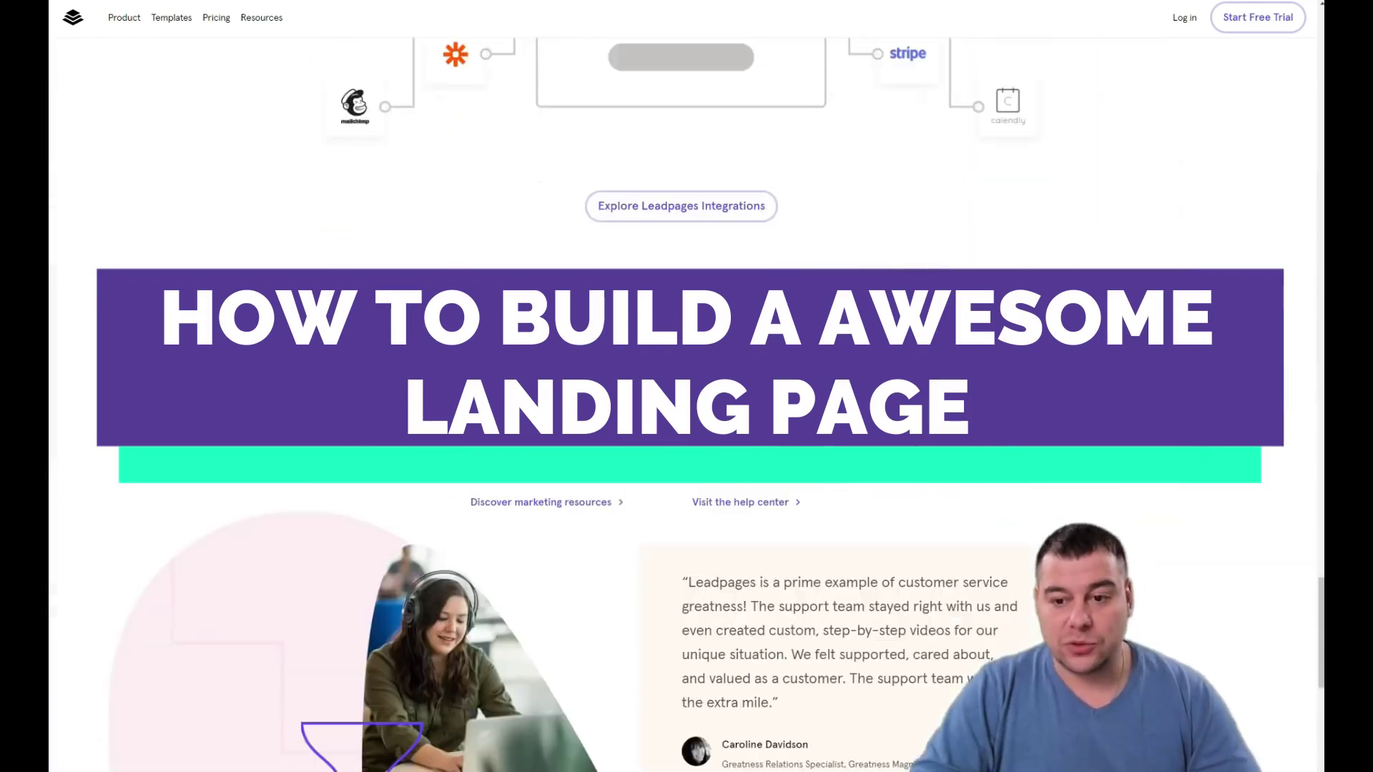
{"action": "scroll", "coordinate": [687, 386], "scroll_direction": "down", "scroll_amount": 10}
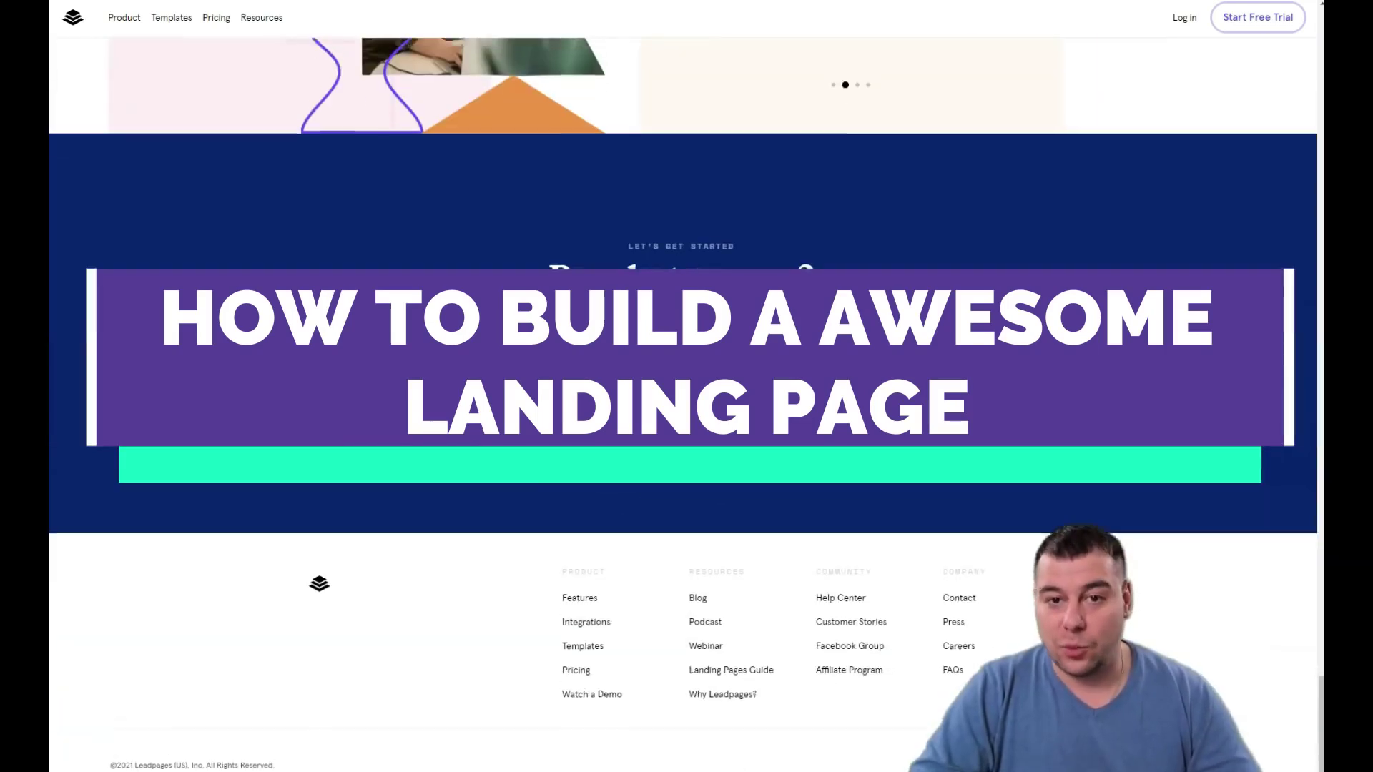
{"action": "scroll", "coordinate": [687, 386], "scroll_direction": "up", "scroll_amount": 15}
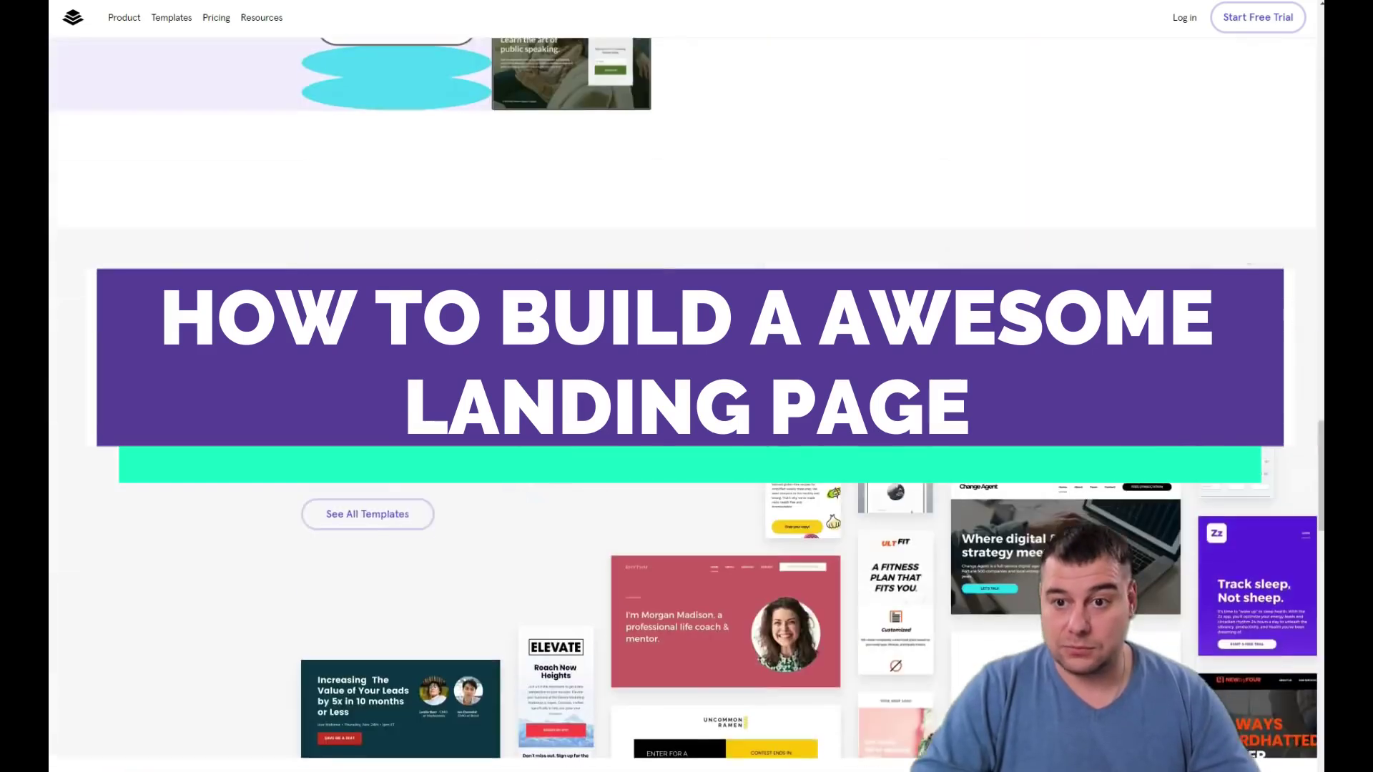
{"action": "scroll", "coordinate": [687, 386], "scroll_direction": "up", "scroll_amount": 10}
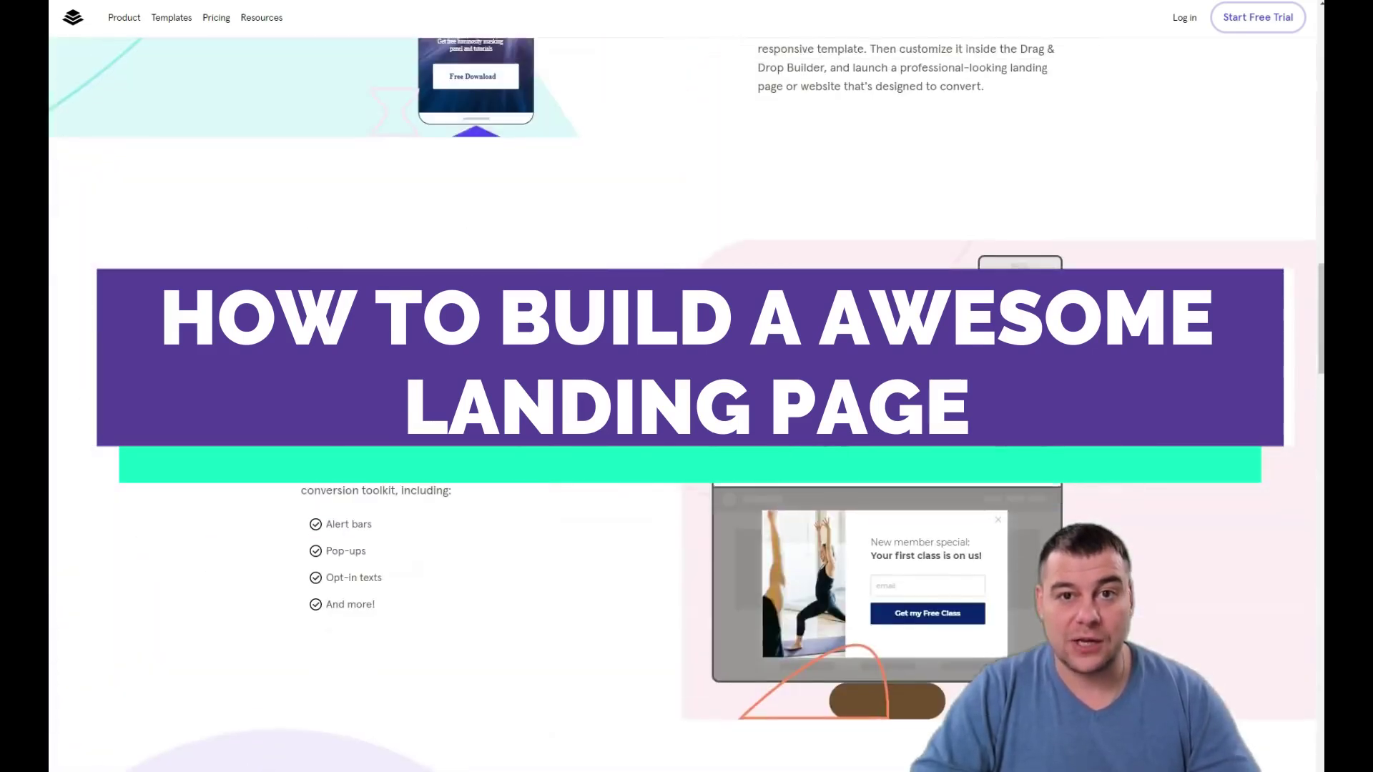
{"action": "scroll", "coordinate": [687, 386], "scroll_direction": "up", "scroll_amount": 12}
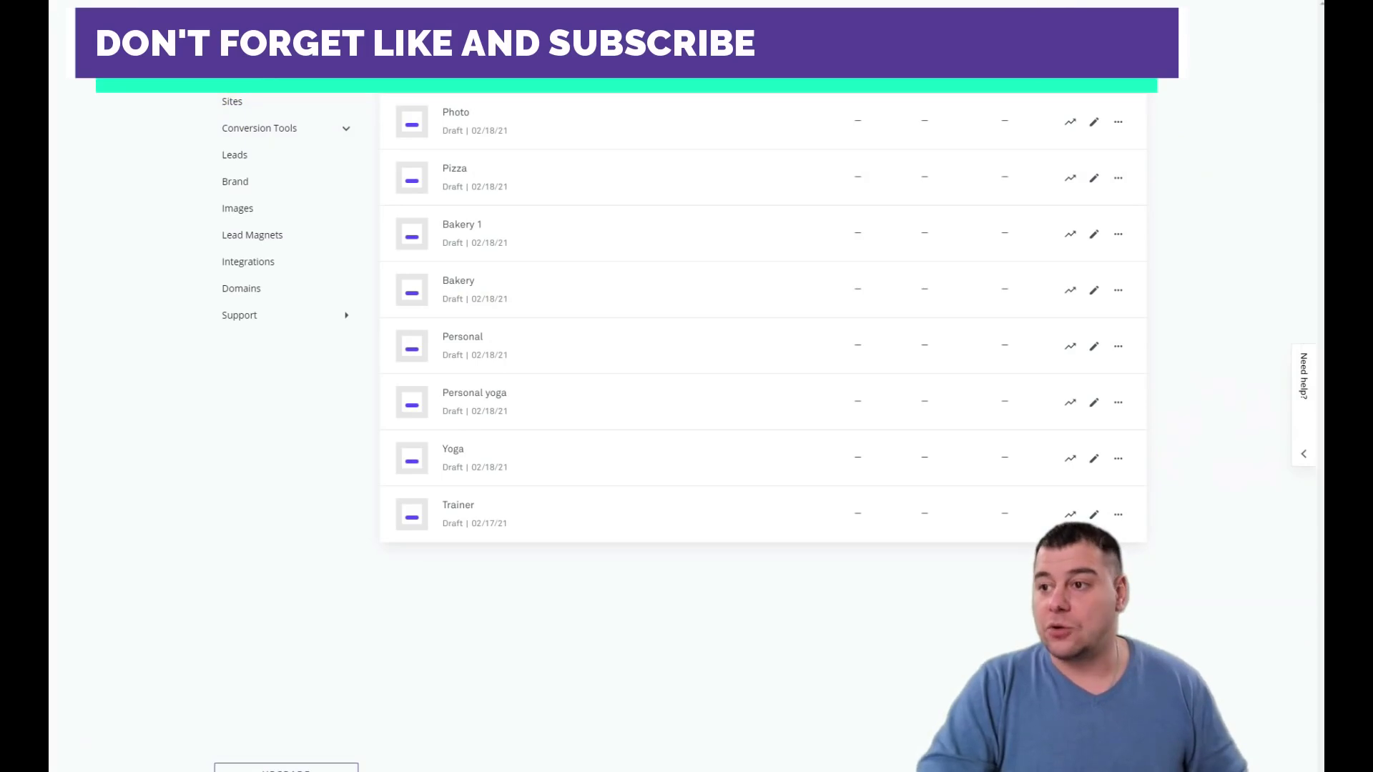
Step: Create a landing page from the Fitness Freebie Opt-in Page template and name it Wed Photo
{"action": "left_click", "coordinate": [406, 32]}
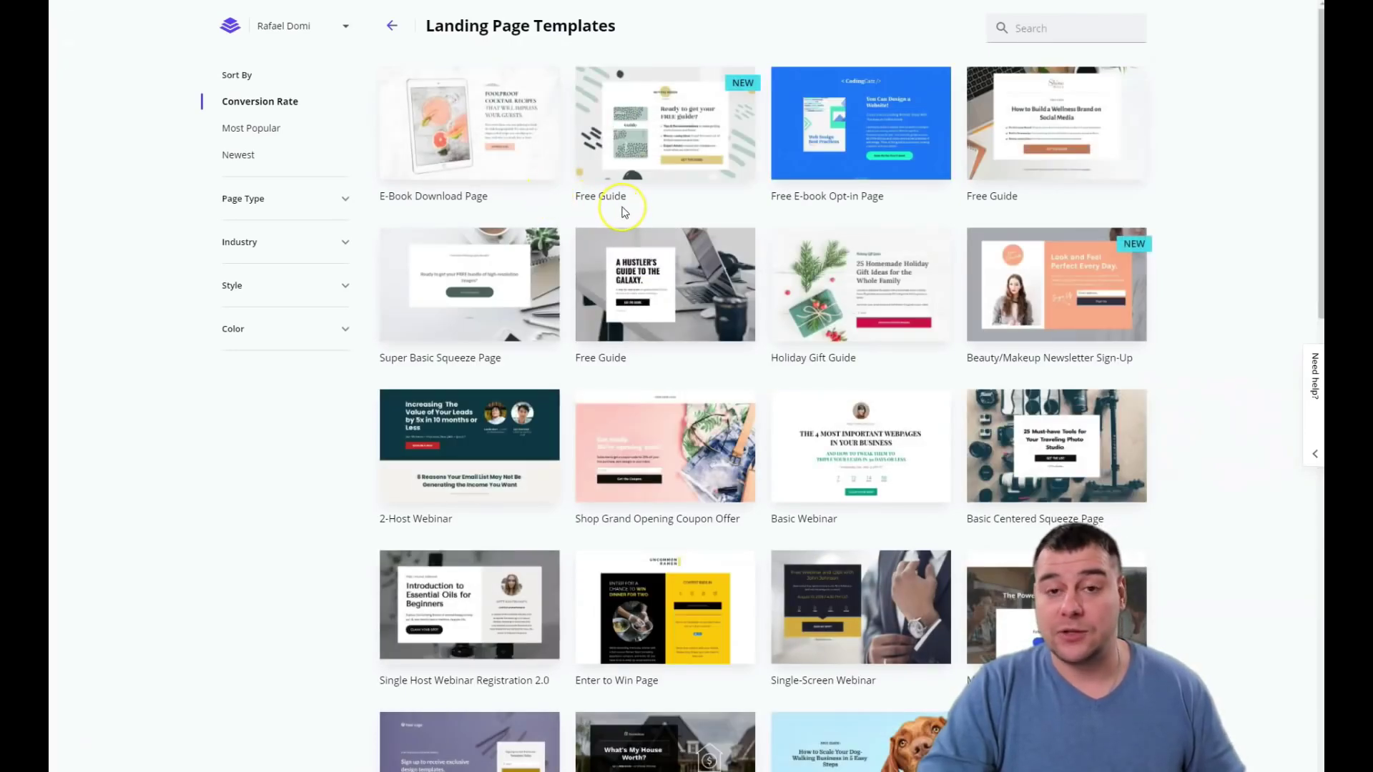
{"action": "scroll", "coordinate": [650, 235], "scroll_direction": "down", "scroll_amount": 3}
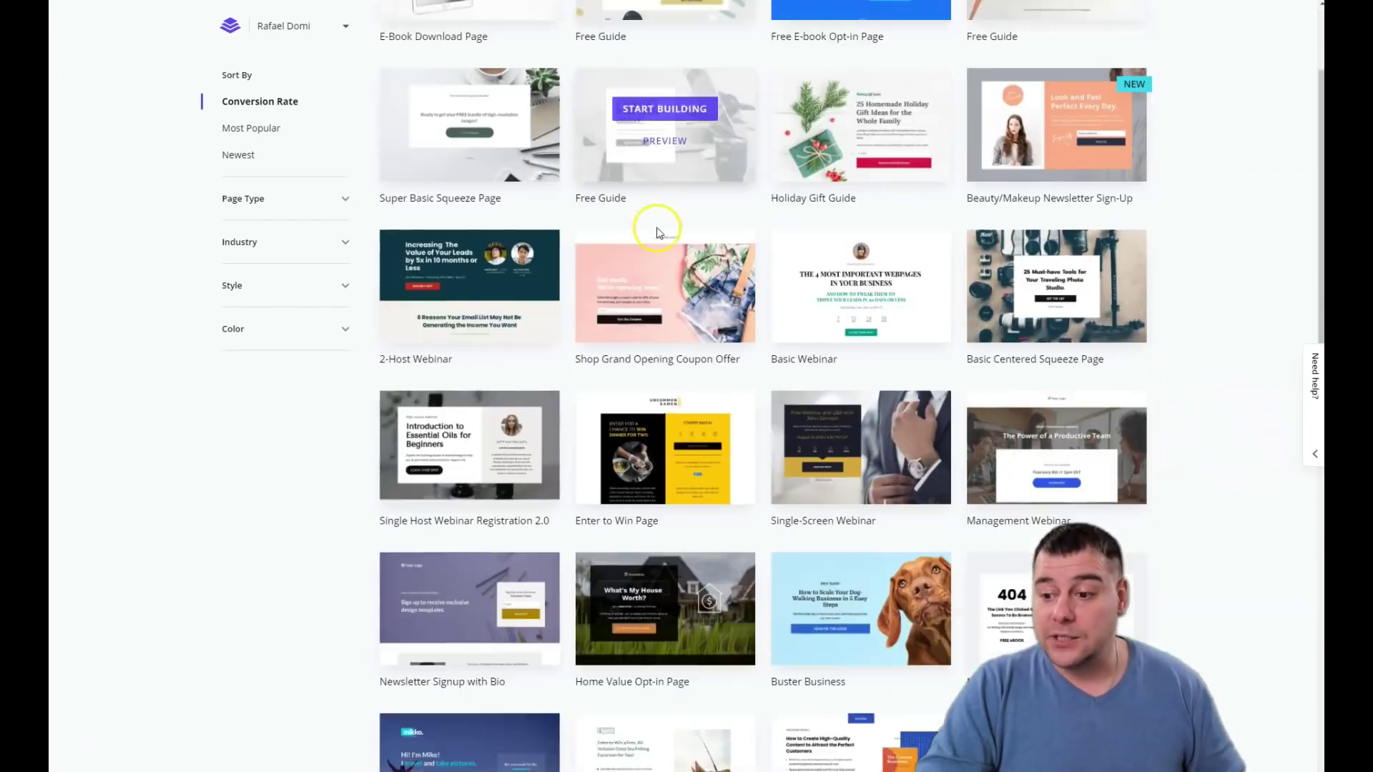
{"action": "scroll", "coordinate": [680, 217], "scroll_direction": "down", "scroll_amount": 8}
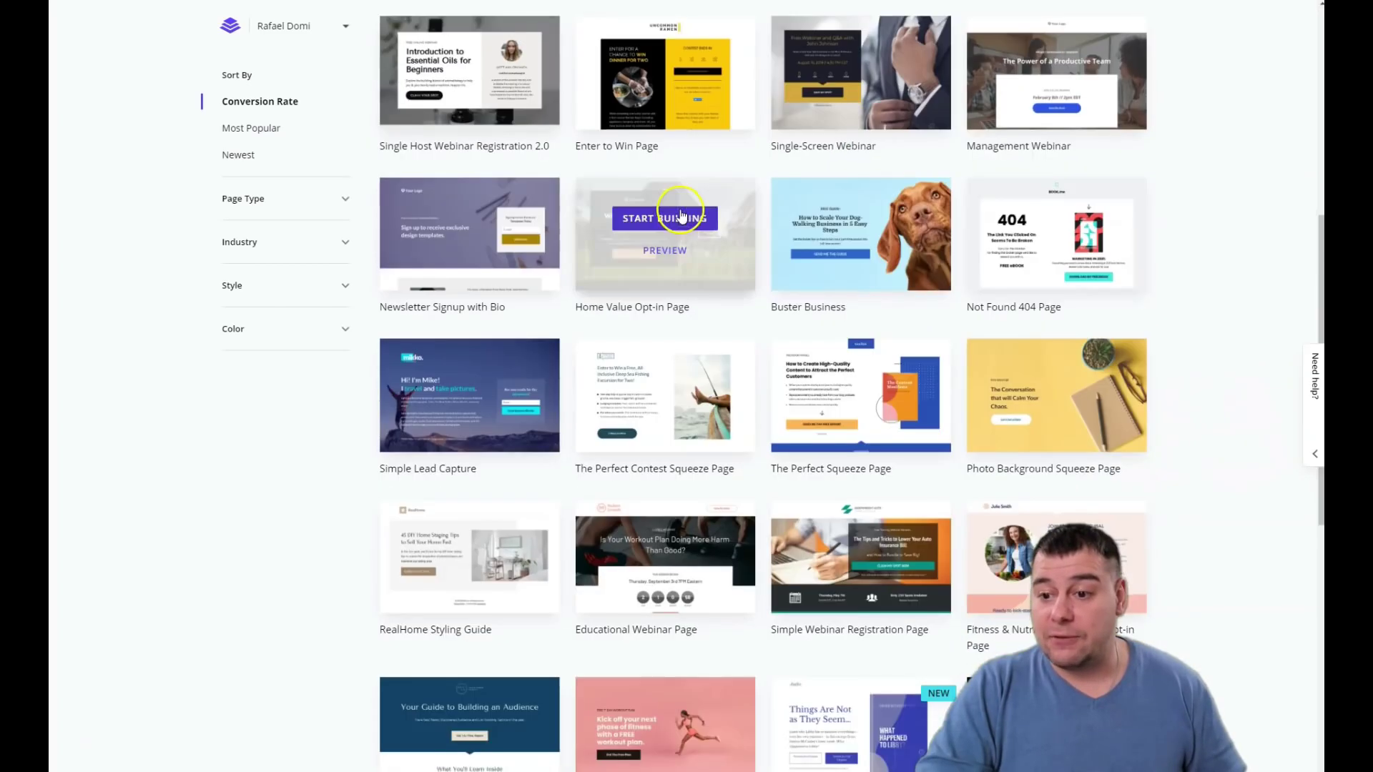
{"action": "mouse_move", "coordinate": [702, 298]}
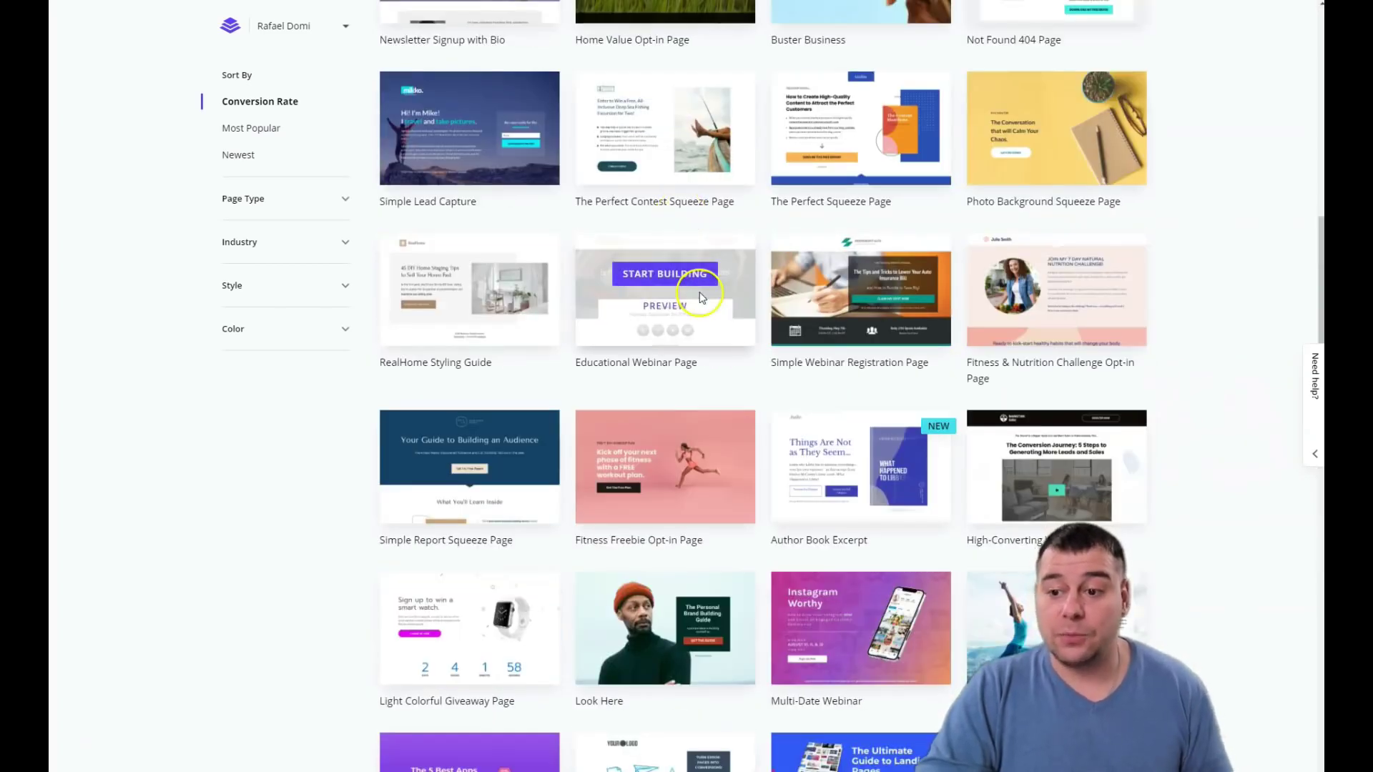
{"action": "mouse_move", "coordinate": [667, 487]}
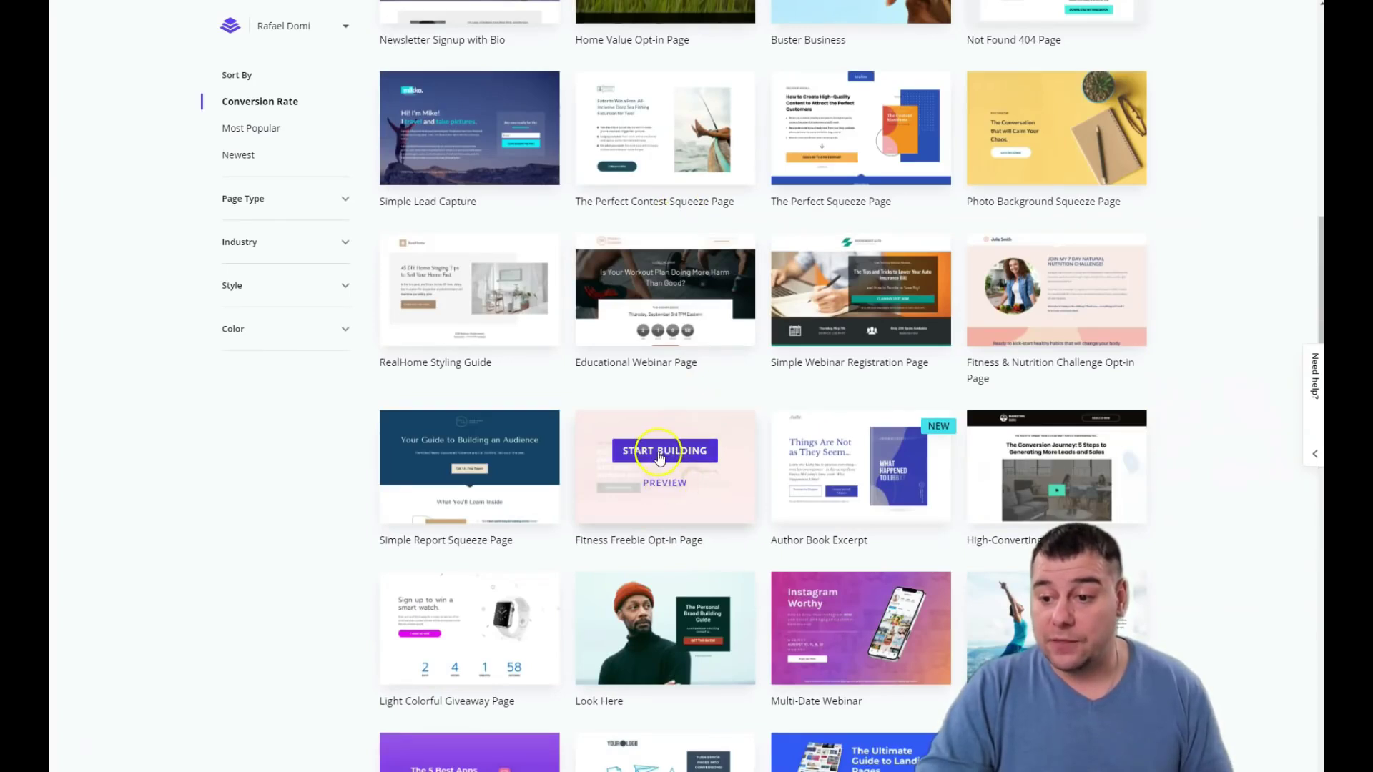
{"action": "left_click", "coordinate": [694, 505]}
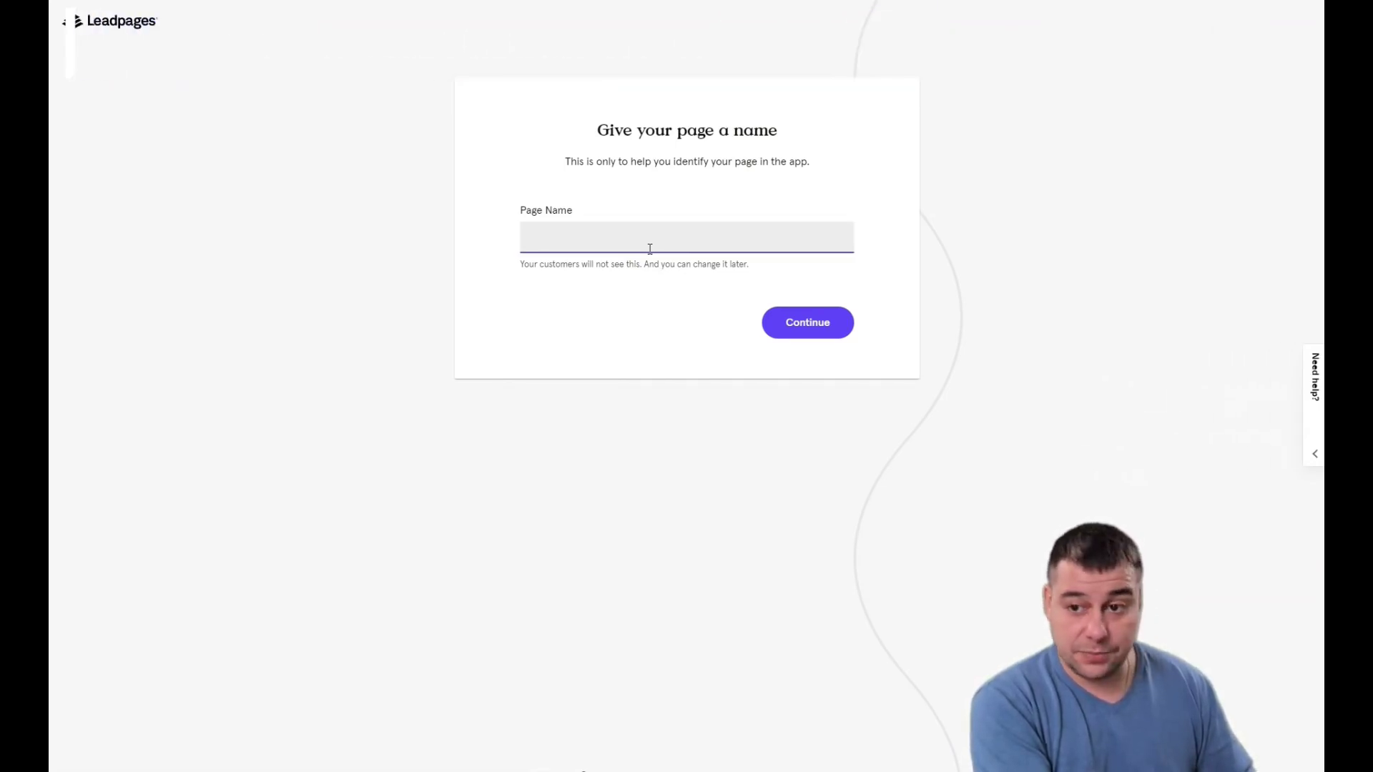
{"action": "left_click", "coordinate": [810, 326]}
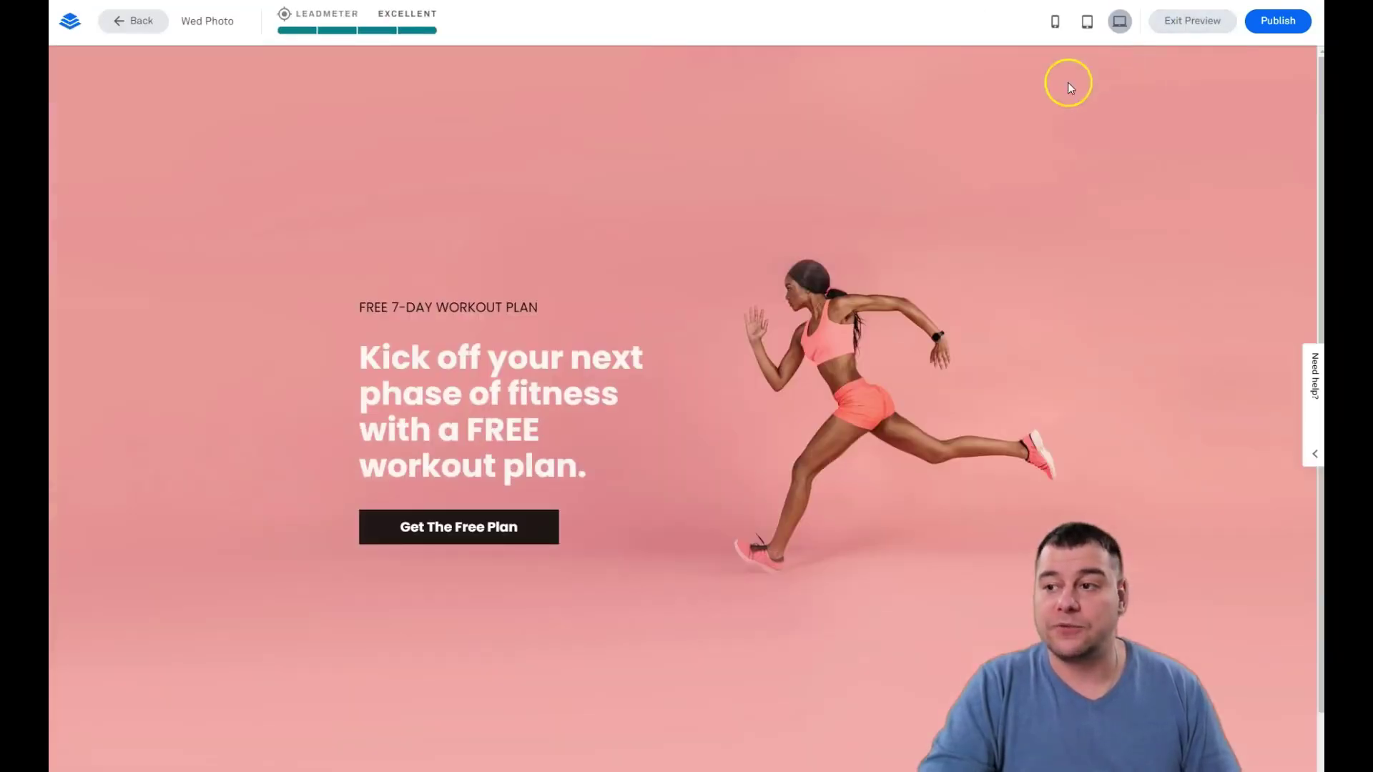
Step: Preview the landing page at tablet, phone and desktop sizes, and return to editing
{"action": "left_click", "coordinate": [1087, 22]}
{"action": "left_click", "coordinate": [1055, 22]}
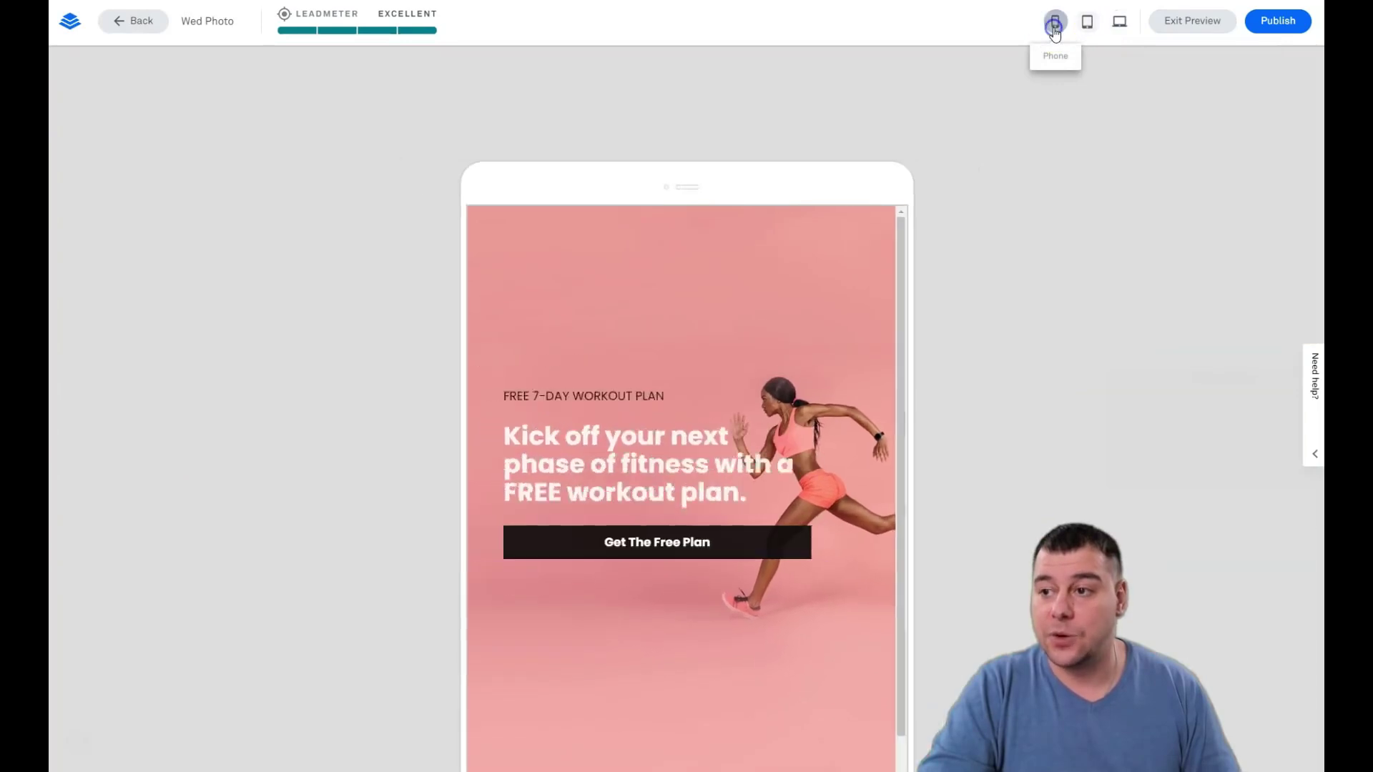
{"action": "left_click", "coordinate": [1119, 23]}
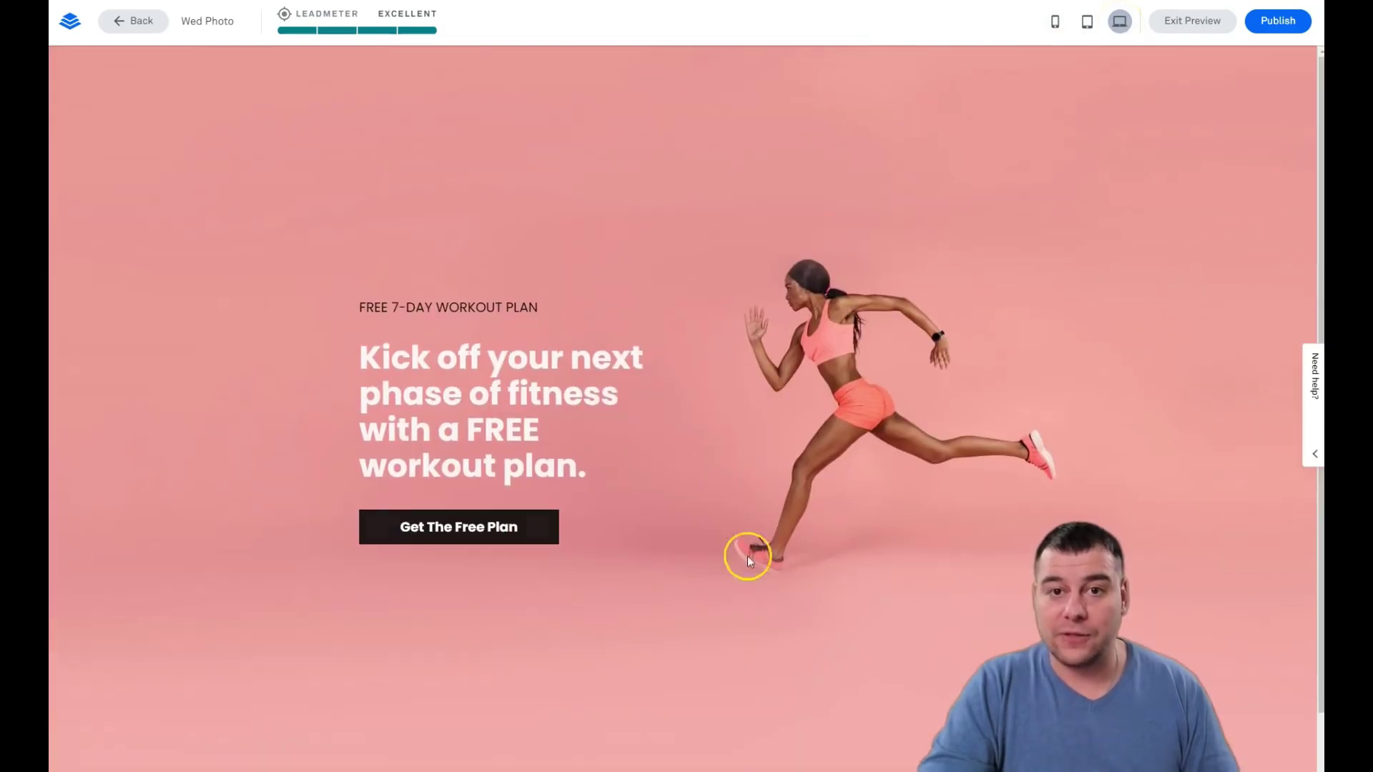
{"action": "left_click", "coordinate": [1185, 23]}
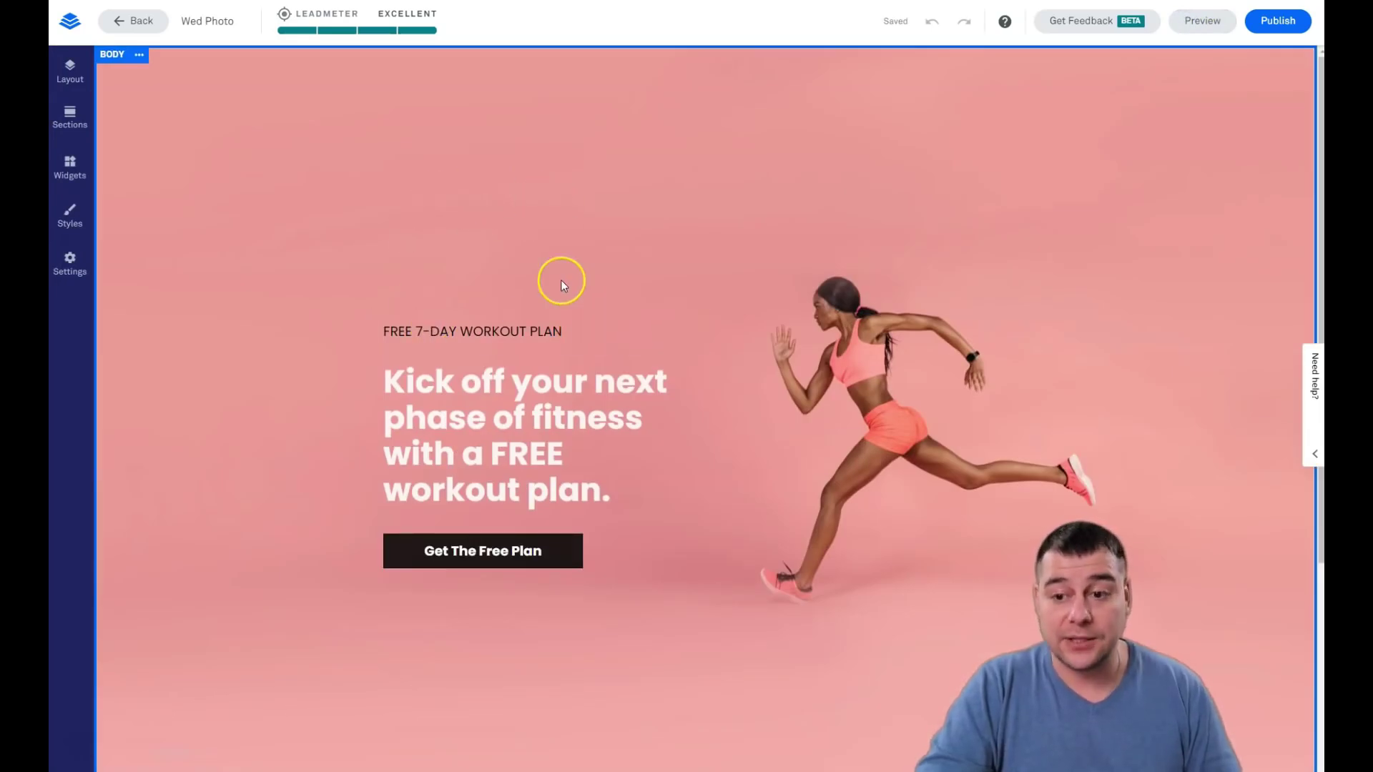
Step: Add a new section below the footer using the first About design with text and a photo
{"action": "left_click", "coordinate": [66, 76]}
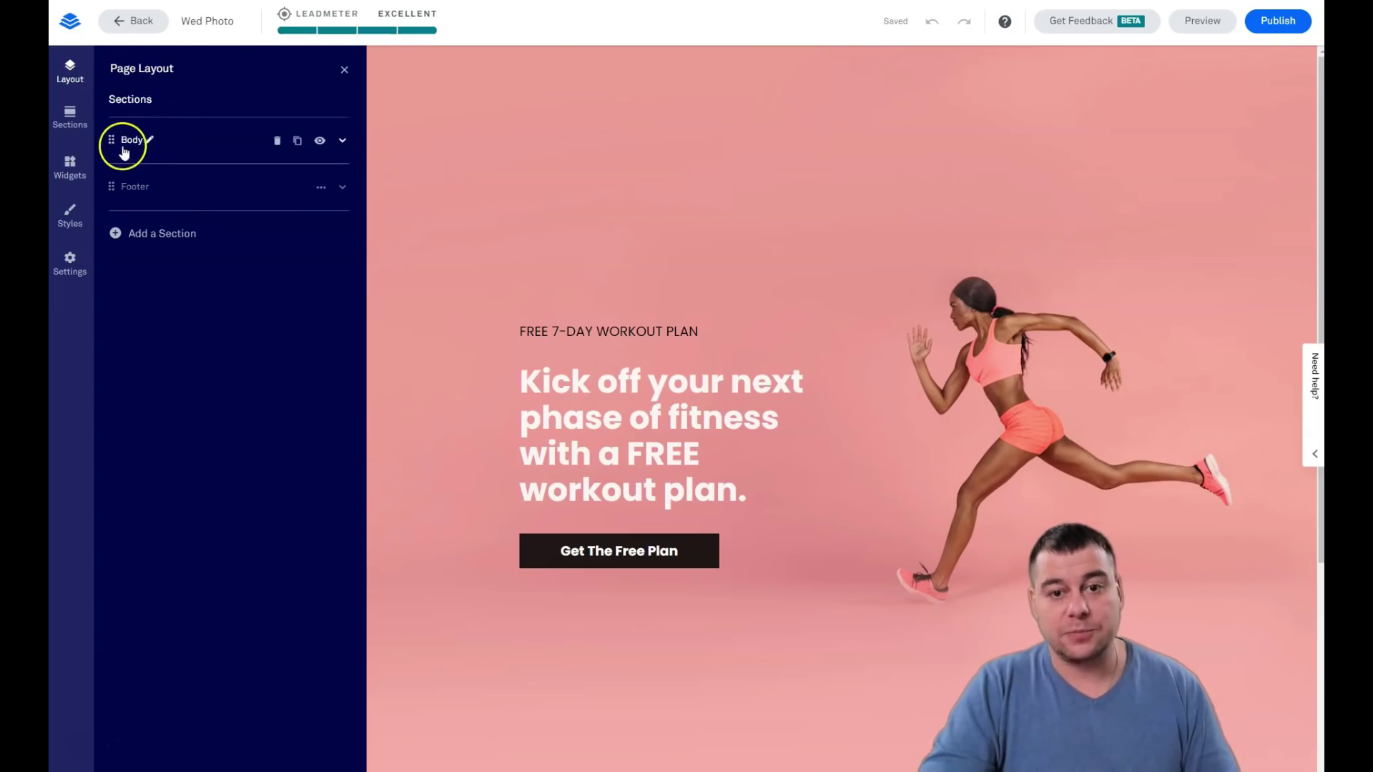
{"action": "scroll", "coordinate": [613, 572], "scroll_direction": "down", "scroll_amount": 5}
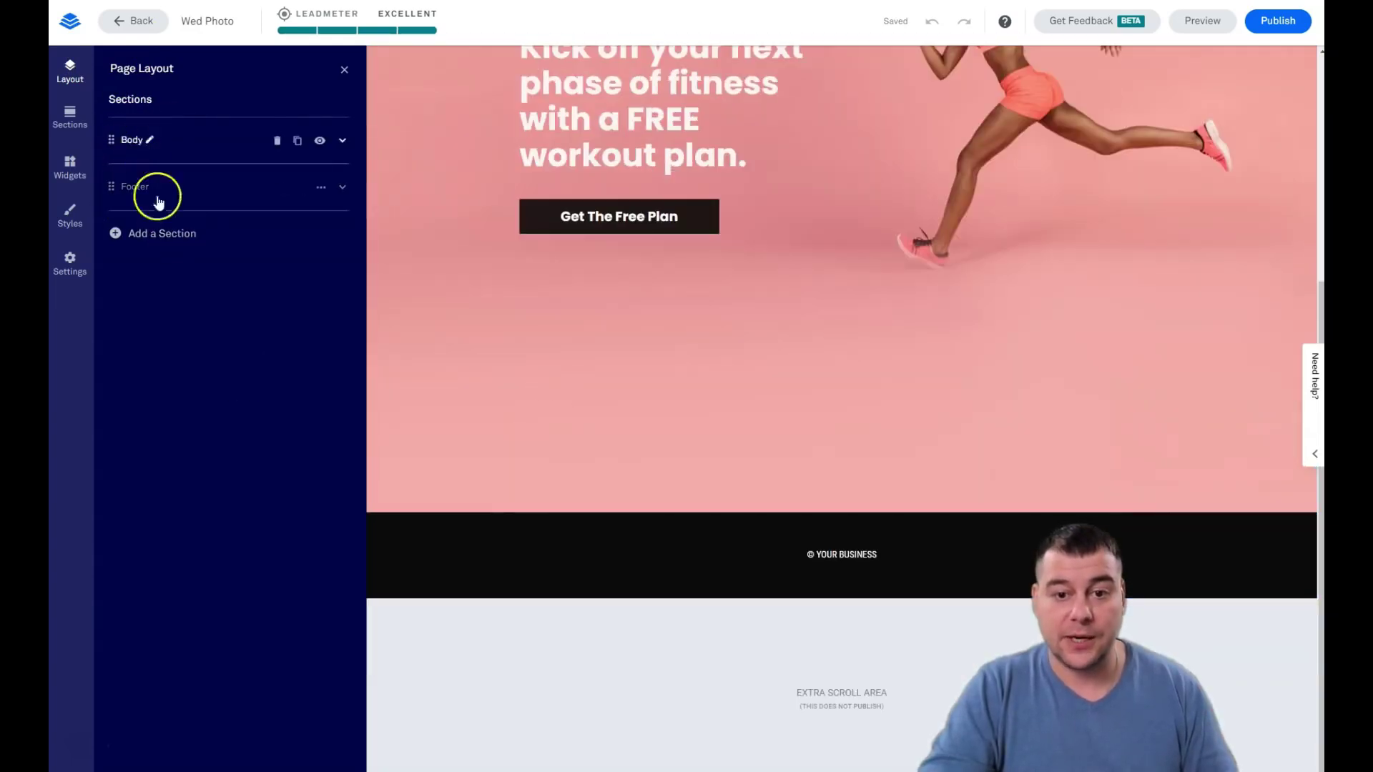
{"action": "left_click", "coordinate": [117, 235]}
{"action": "left_click", "coordinate": [187, 215]}
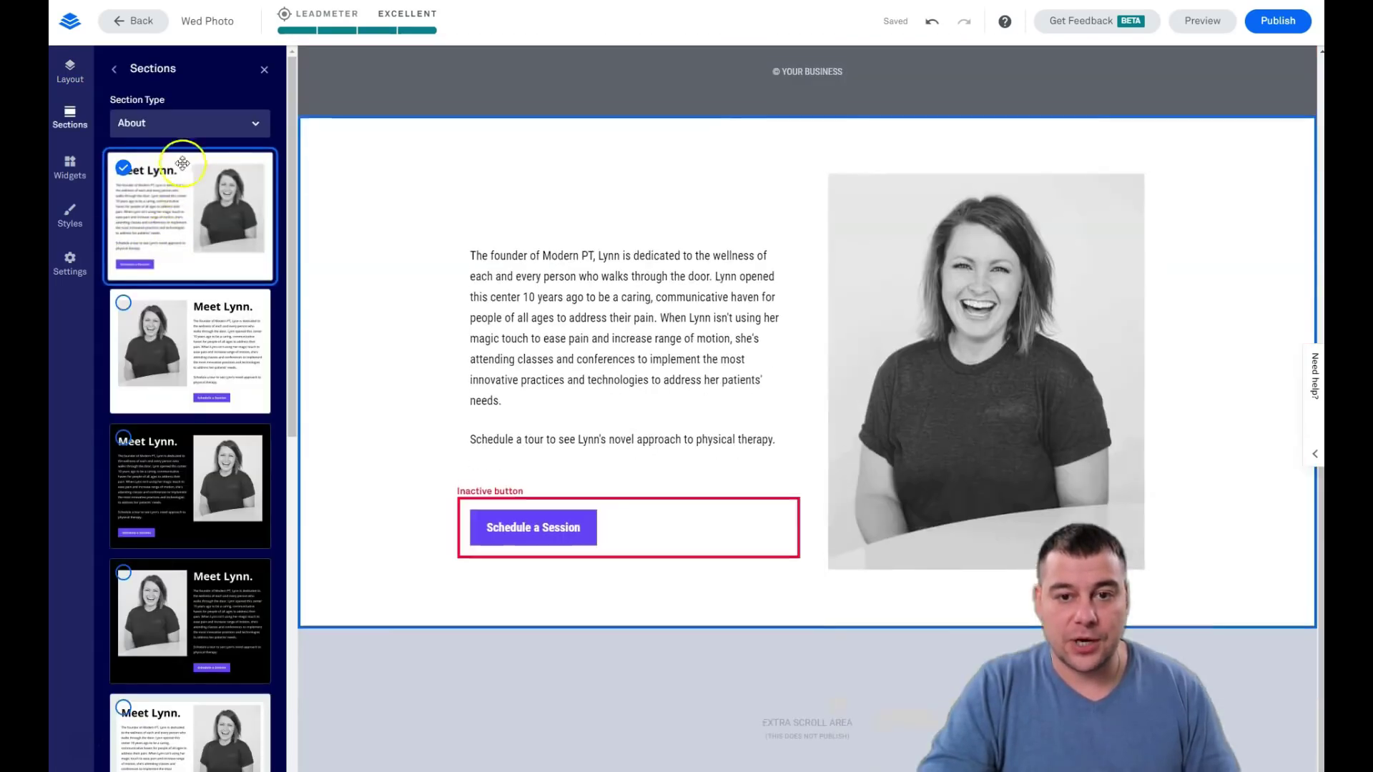
{"action": "scroll", "coordinate": [189, 300], "scroll_direction": "down", "scroll_amount": 10}
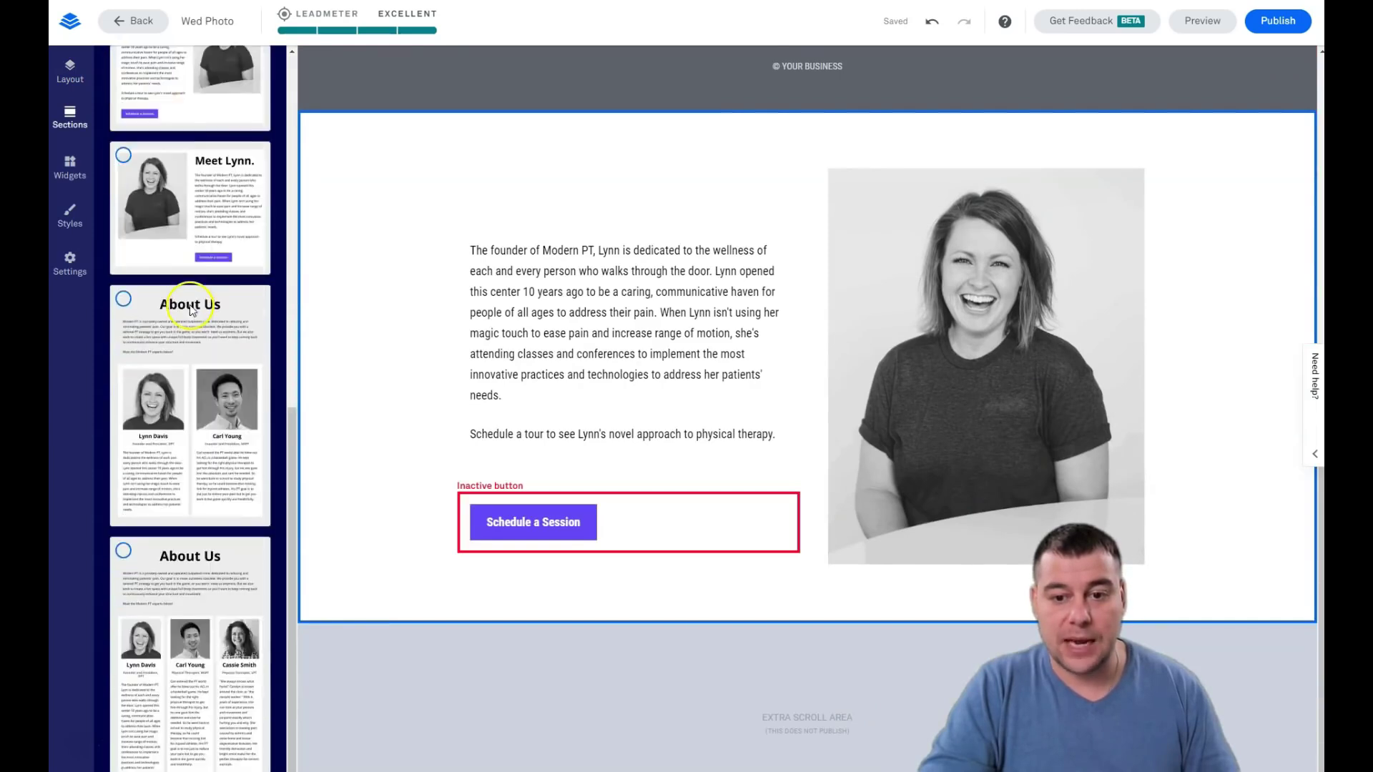
{"action": "scroll", "coordinate": [189, 300], "scroll_direction": "up", "scroll_amount": 10}
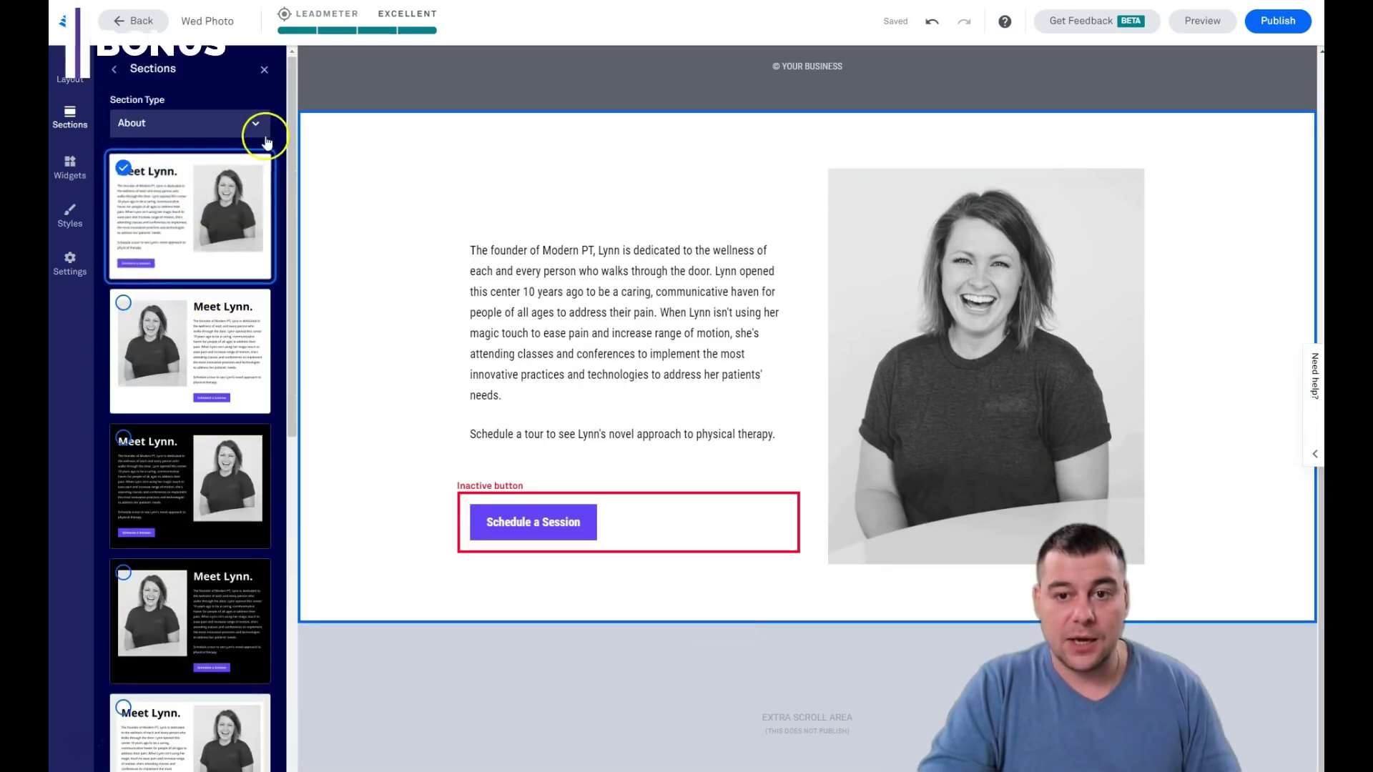
Step: Replace the new About section with a Blank section that has two side-by-side columns
{"action": "left_click", "coordinate": [256, 127]}
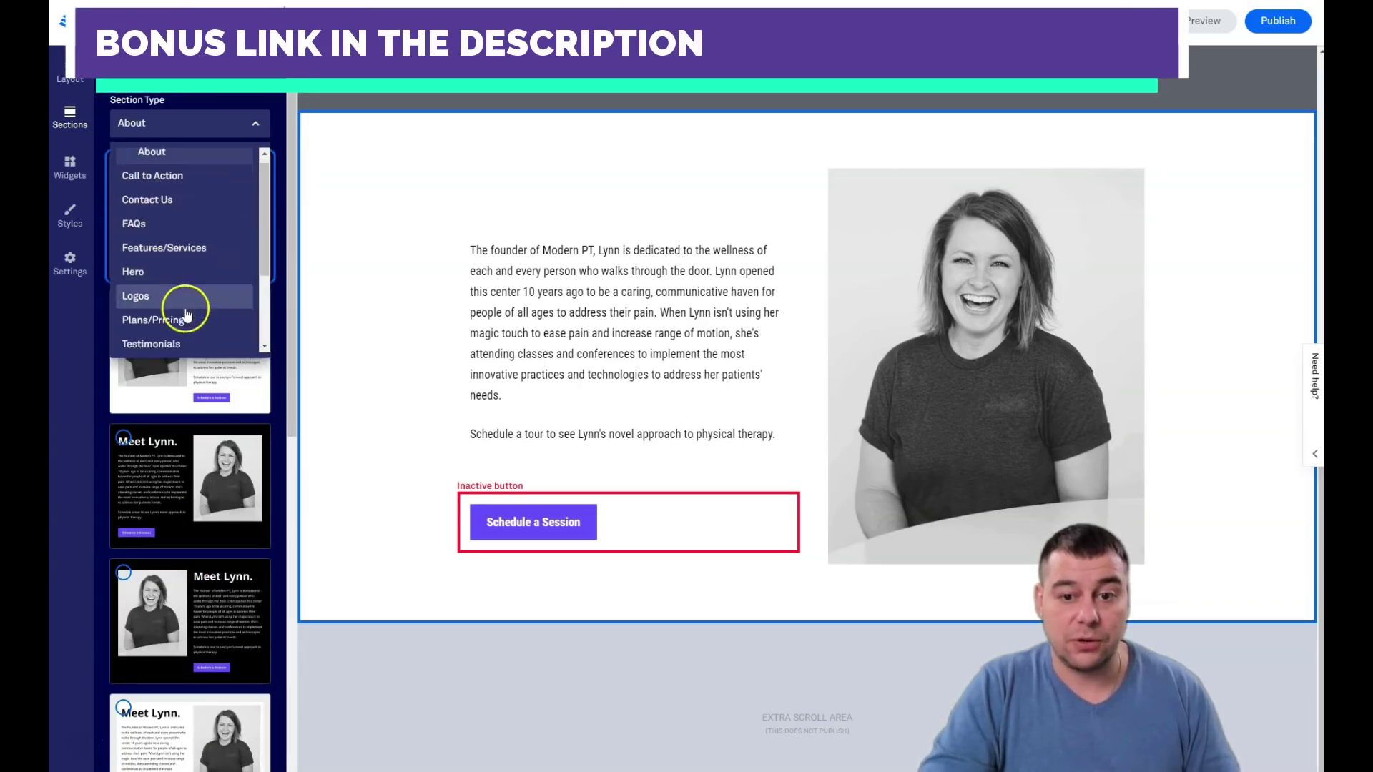
{"action": "scroll", "coordinate": [193, 286], "scroll_direction": "down", "scroll_amount": 3}
{"action": "left_click", "coordinate": [159, 304]}
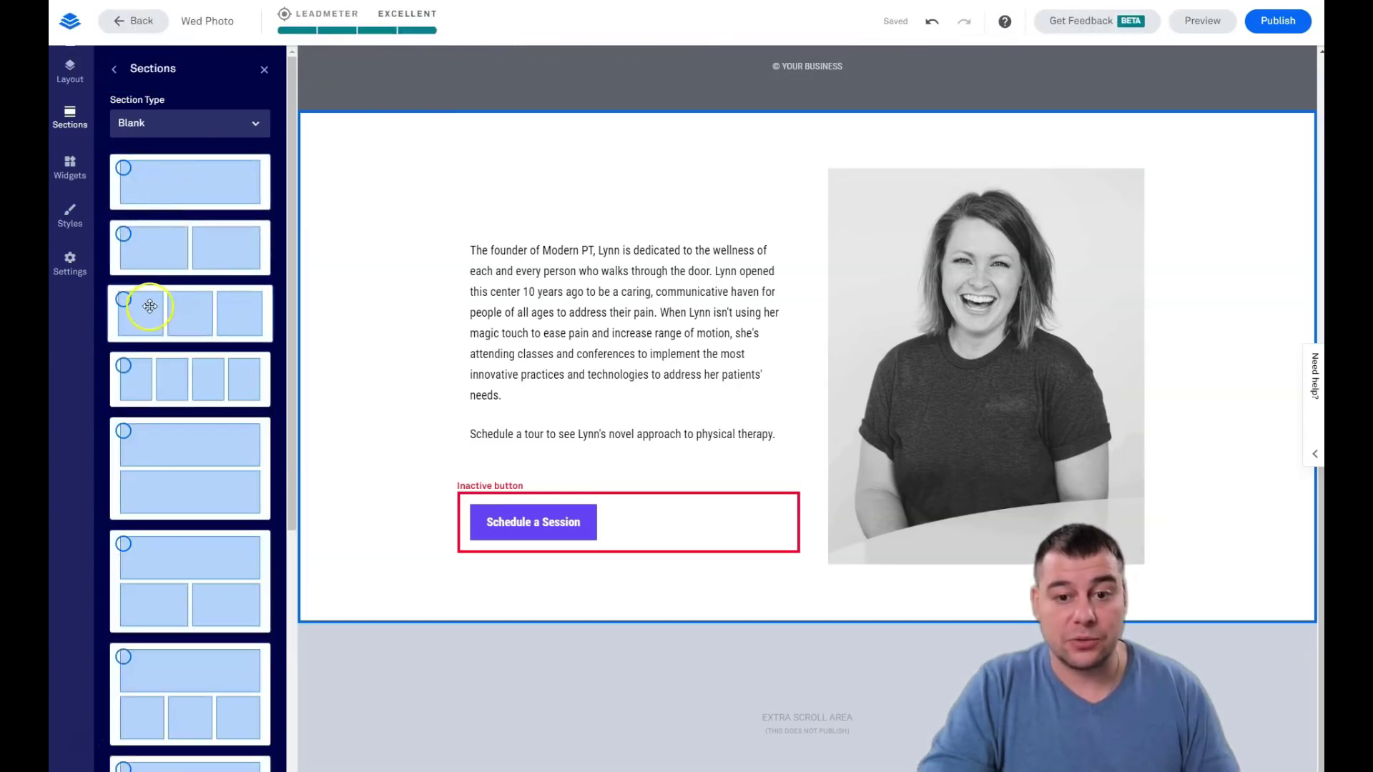
{"action": "scroll", "coordinate": [190, 372], "scroll_direction": "down", "scroll_amount": 5}
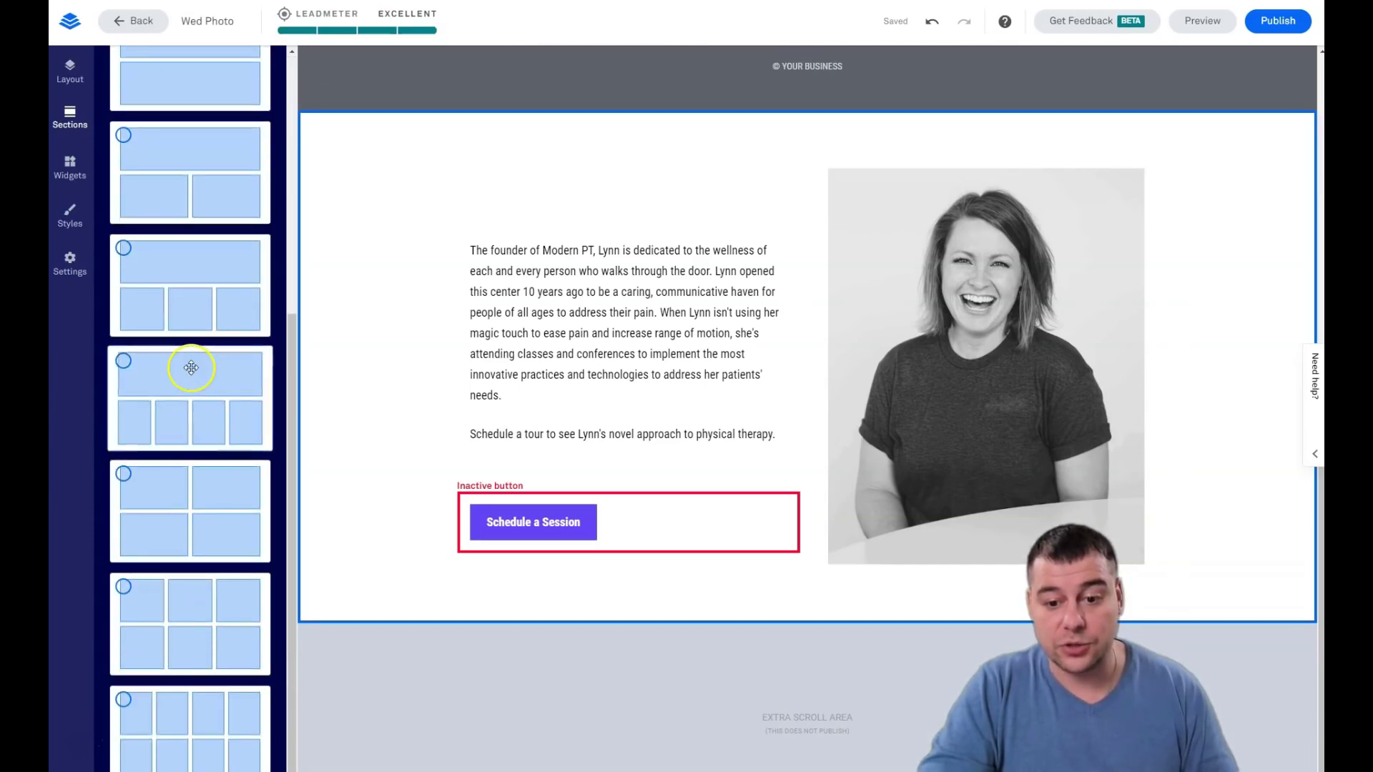
{"action": "scroll", "coordinate": [188, 367], "scroll_direction": "up", "scroll_amount": 5}
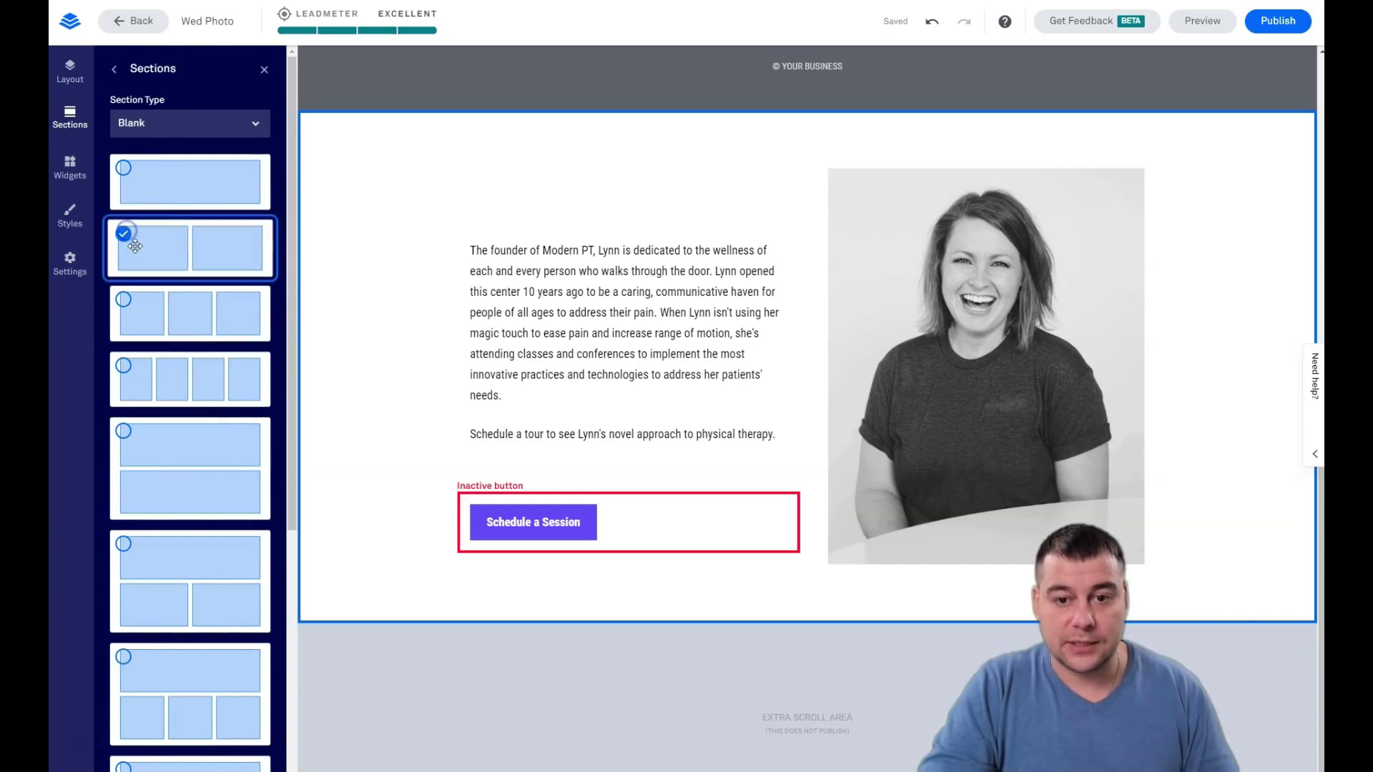
{"action": "left_click", "coordinate": [213, 259]}
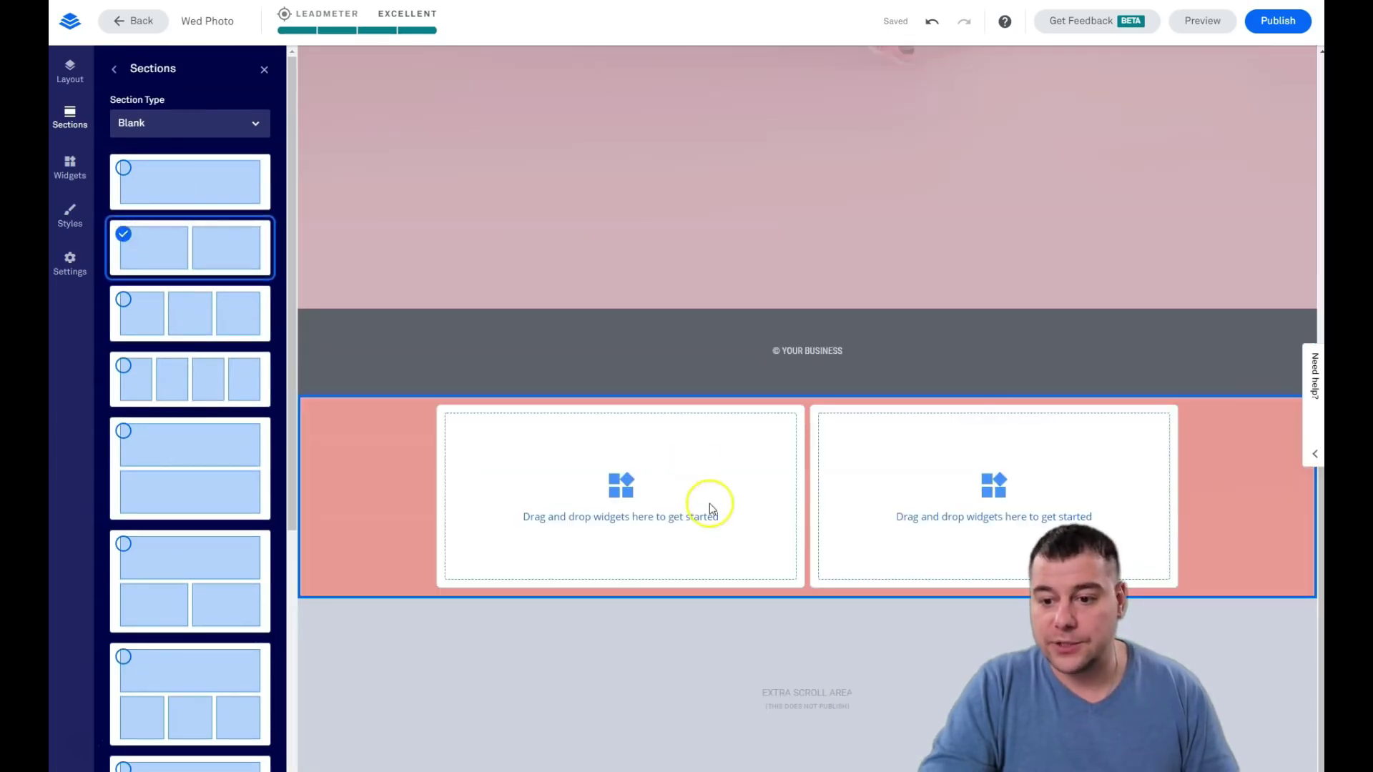
{"action": "left_click", "coordinate": [265, 71]}
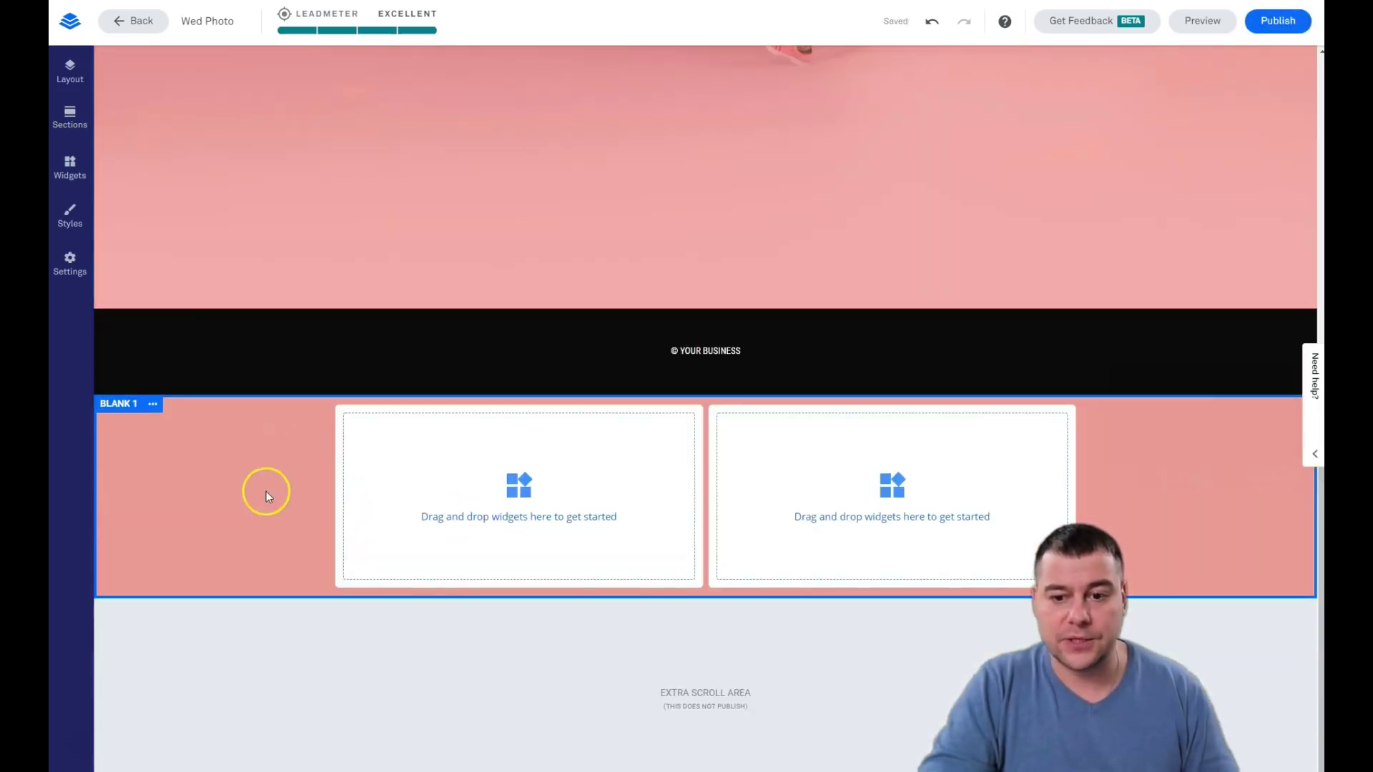
Step: Reorder the page layout so the blank two-column section sits between the body and the footer
{"action": "left_click", "coordinate": [72, 71]}
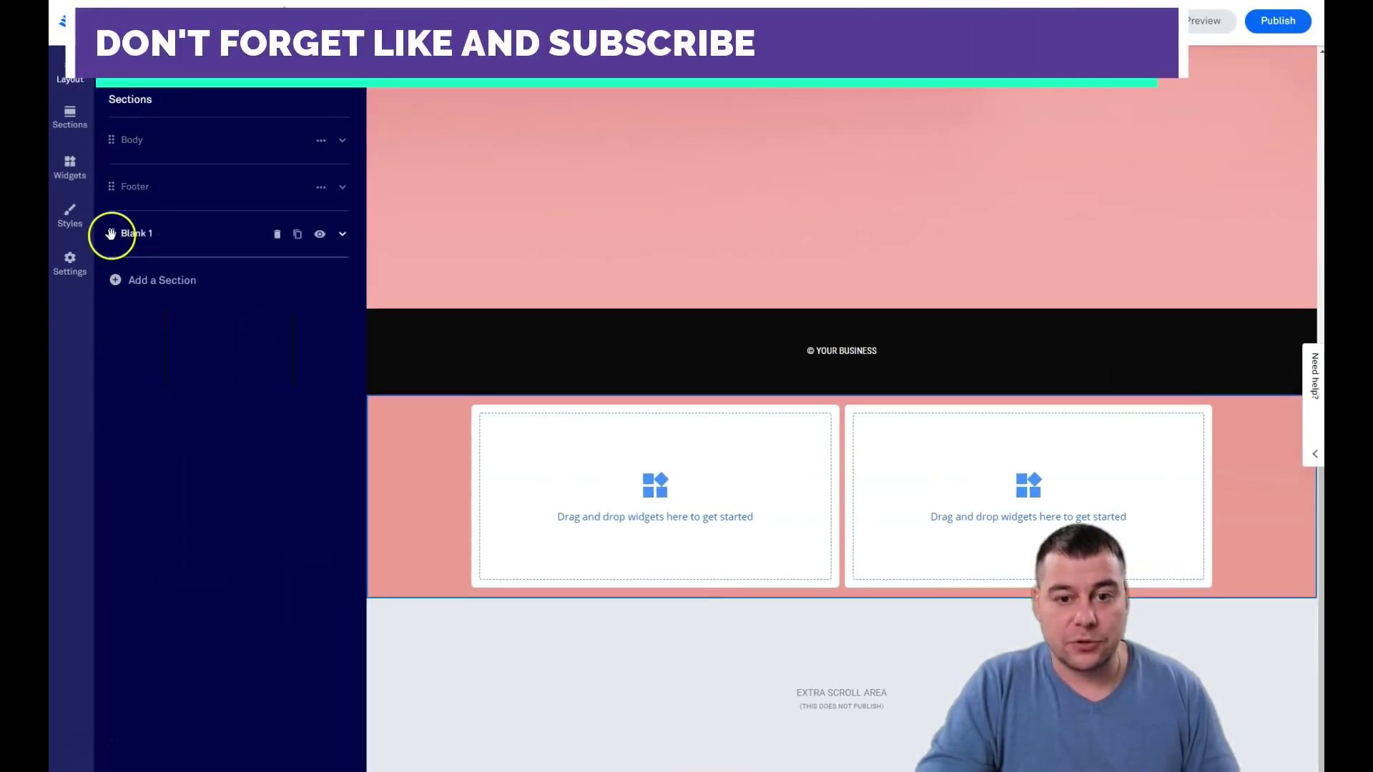
{"action": "left_click_drag", "start_coordinate": [111, 236], "coordinate": [108, 177]}
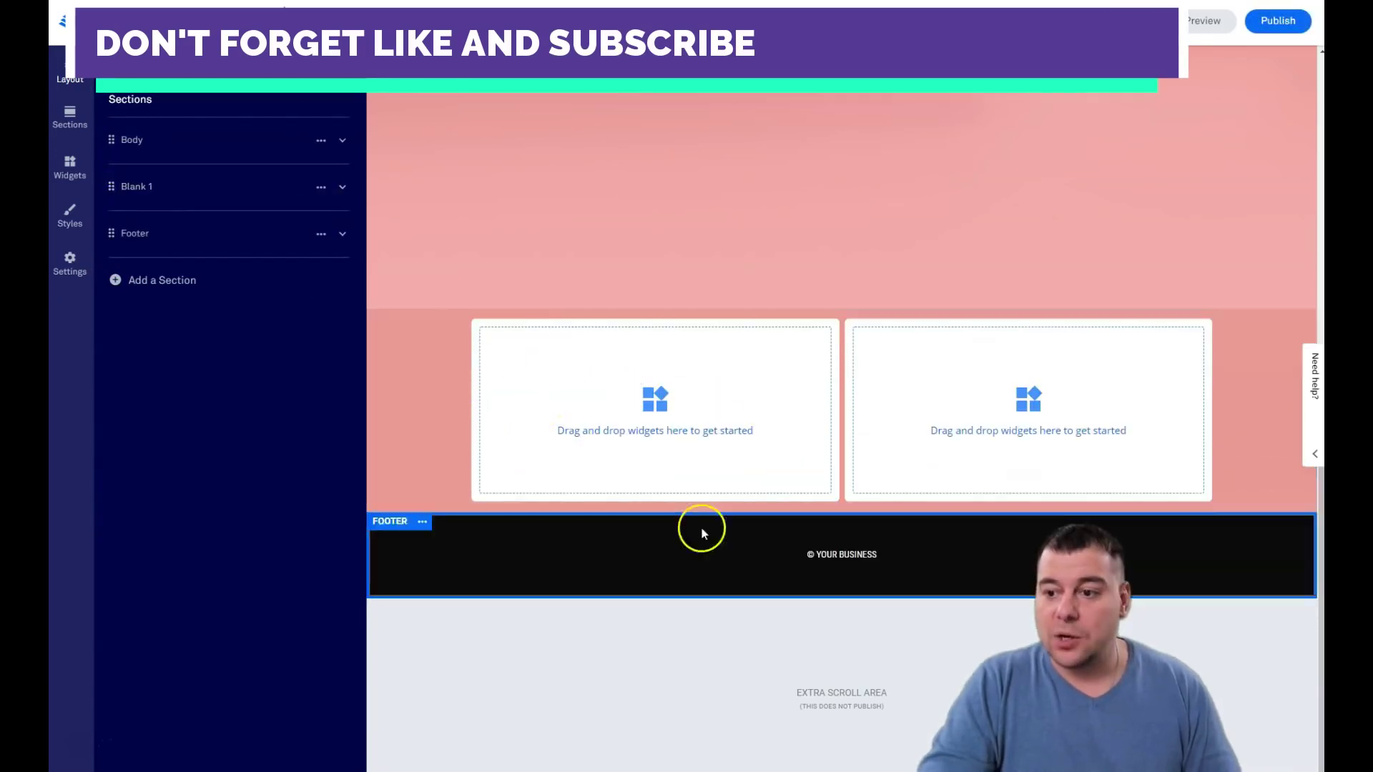
{"action": "scroll", "coordinate": [555, 393], "scroll_direction": "up", "scroll_amount": 1}
{"action": "scroll", "coordinate": [544, 372], "scroll_direction": "up", "scroll_amount": 5}
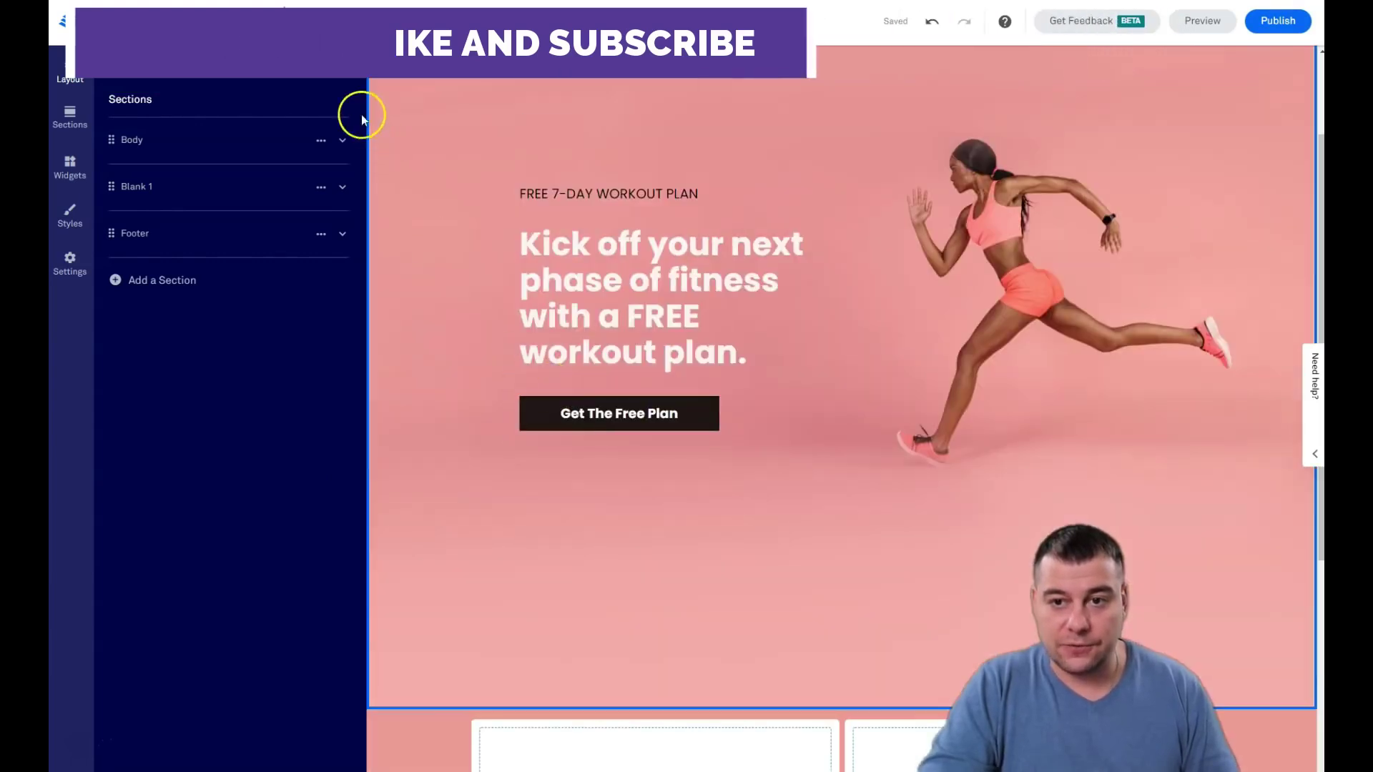
{"action": "left_click", "coordinate": [345, 67]}
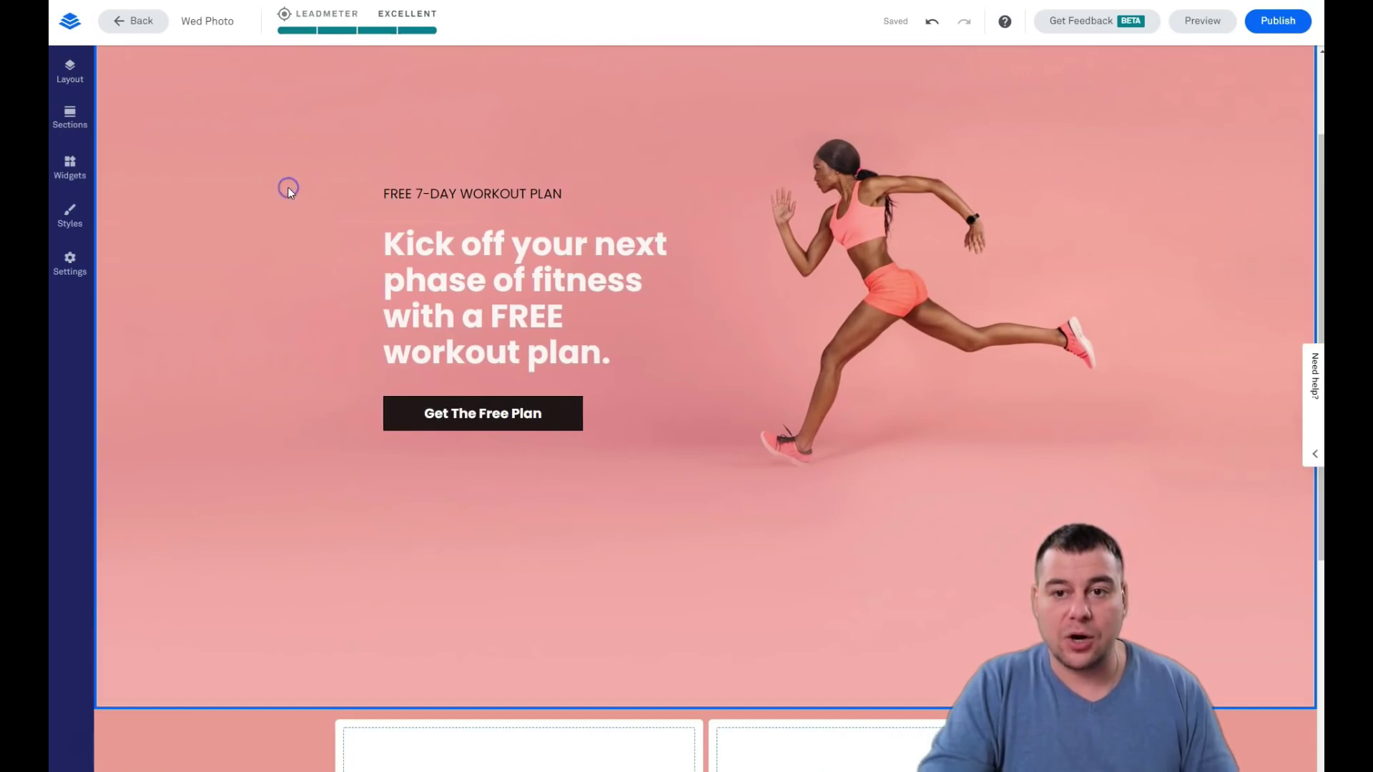
Step: Open the section settings of the Body section that holds the workout plan headline
{"action": "scroll", "coordinate": [302, 422], "scroll_direction": "up", "scroll_amount": 2}
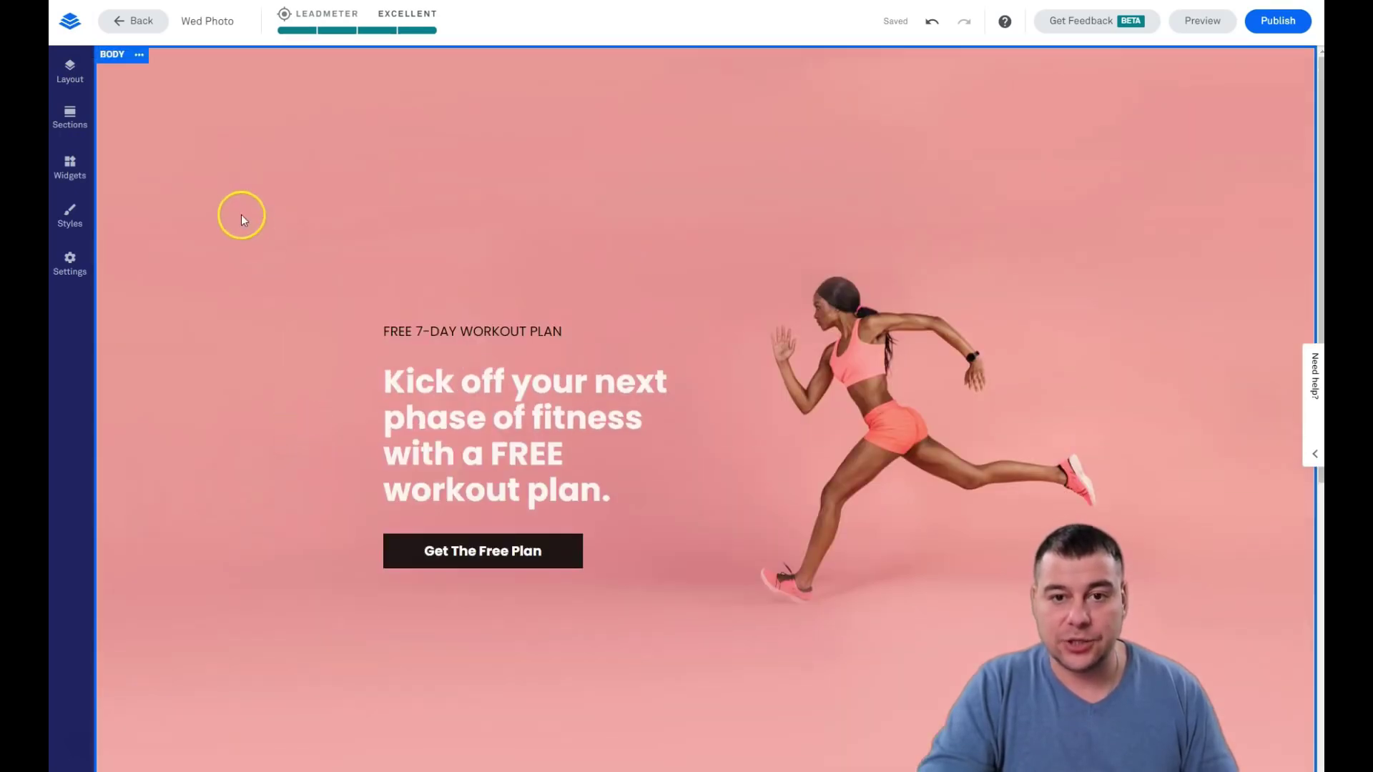
{"action": "left_click", "coordinate": [139, 57]}
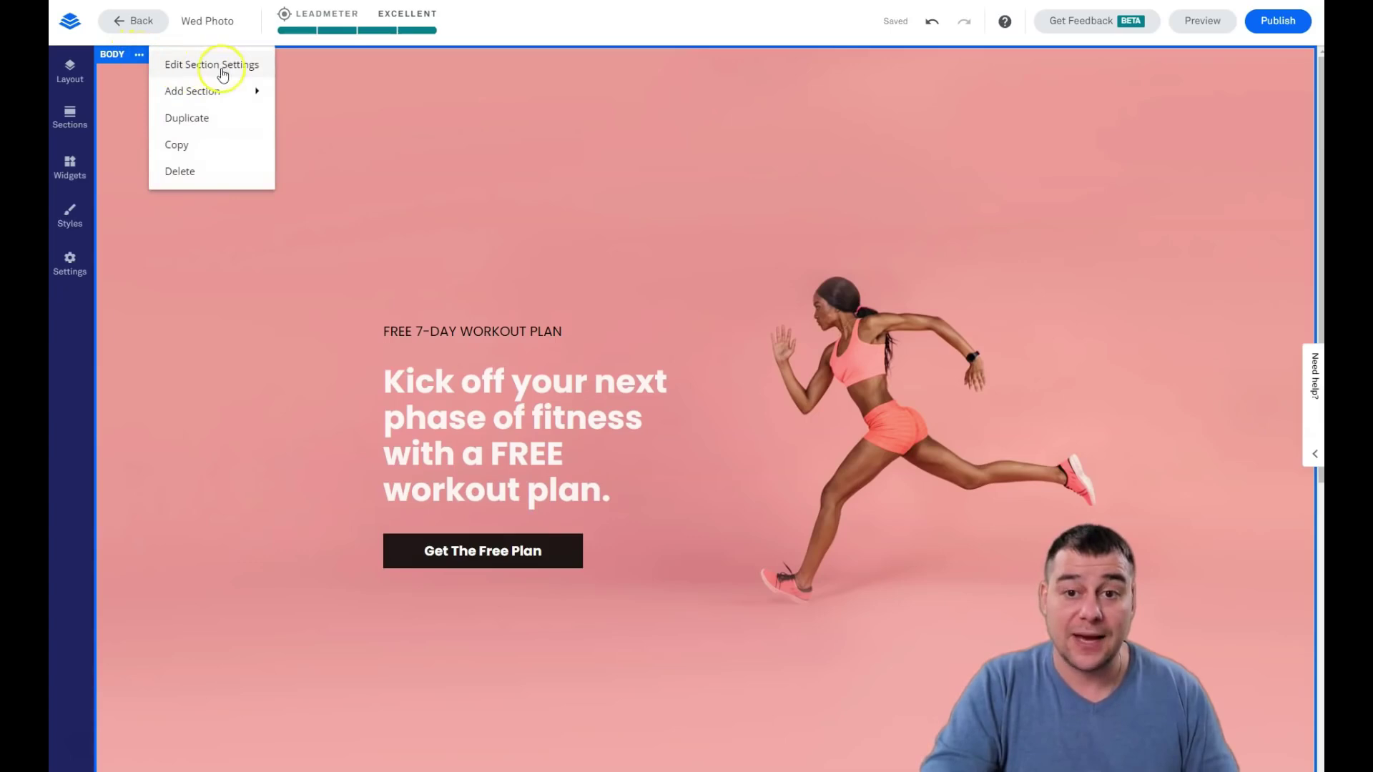
{"action": "mouse_move", "coordinate": [221, 91]}
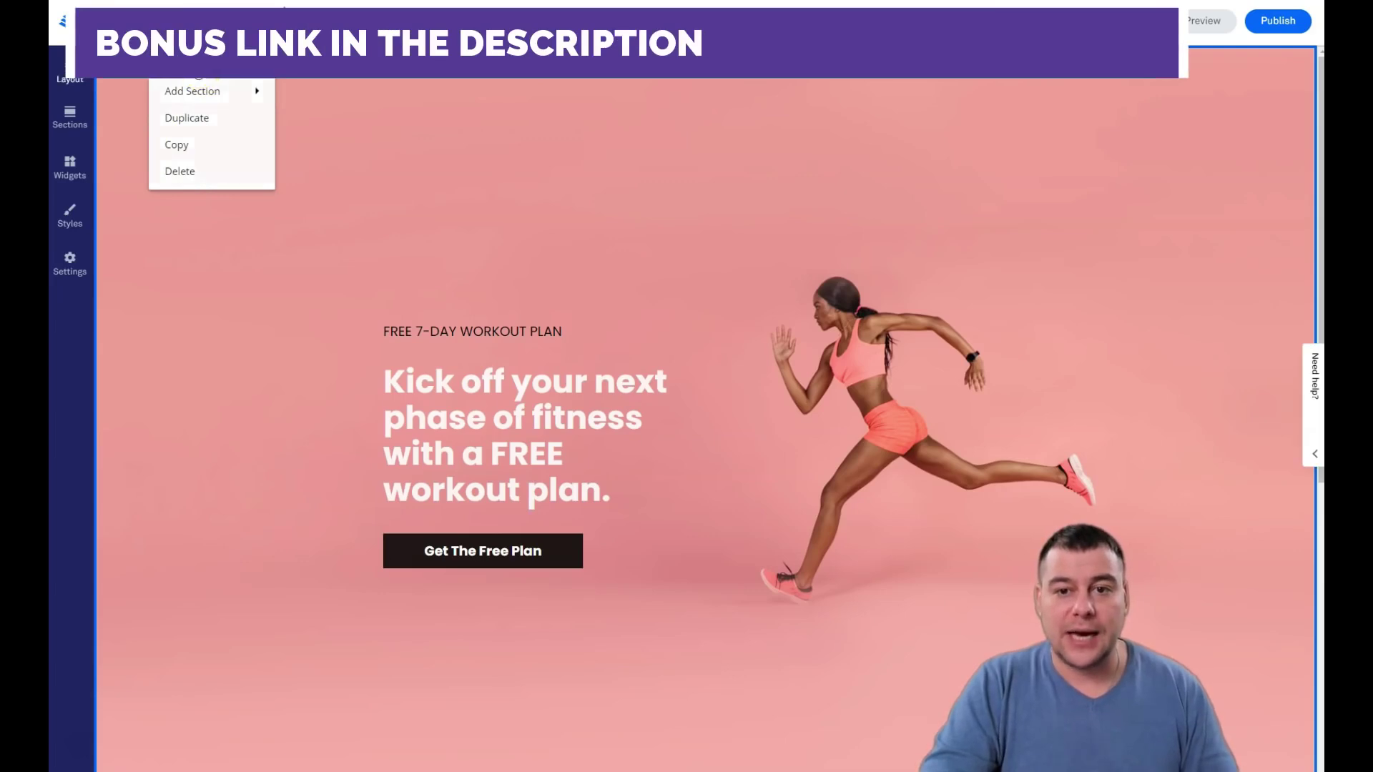
{"action": "left_click", "coordinate": [193, 66]}
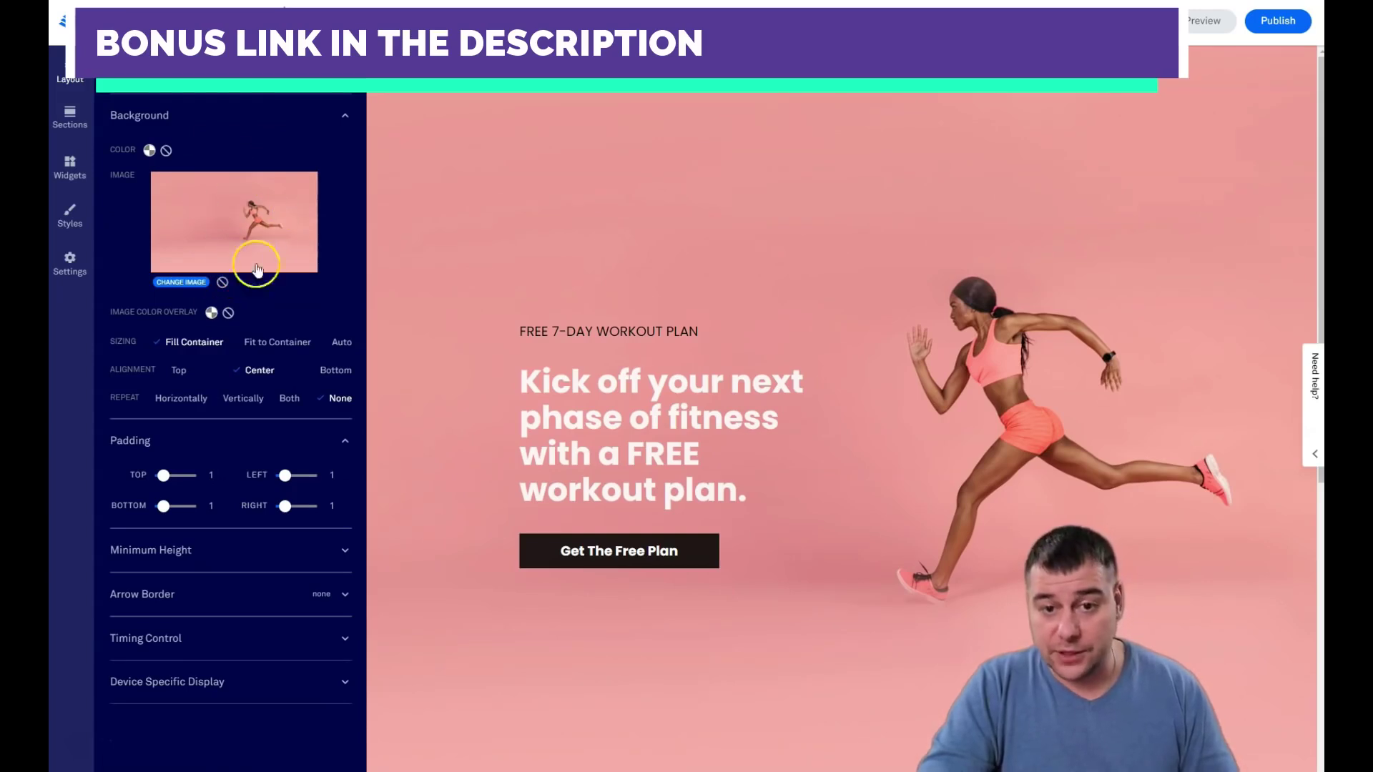
Step: Try minimum heights of 90%, 75% and 50% for the Body section, and return it to Full
{"action": "left_click", "coordinate": [311, 555]}
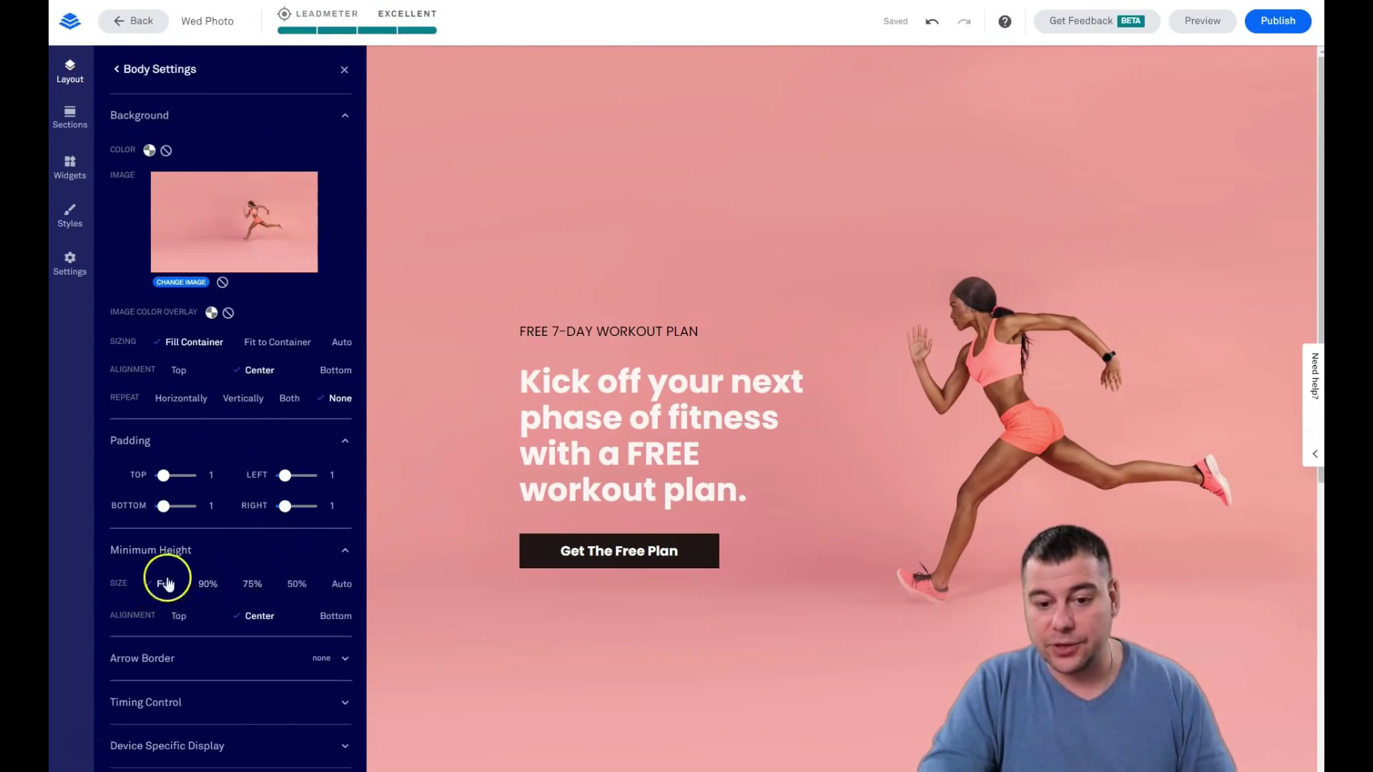
{"action": "left_click", "coordinate": [208, 584]}
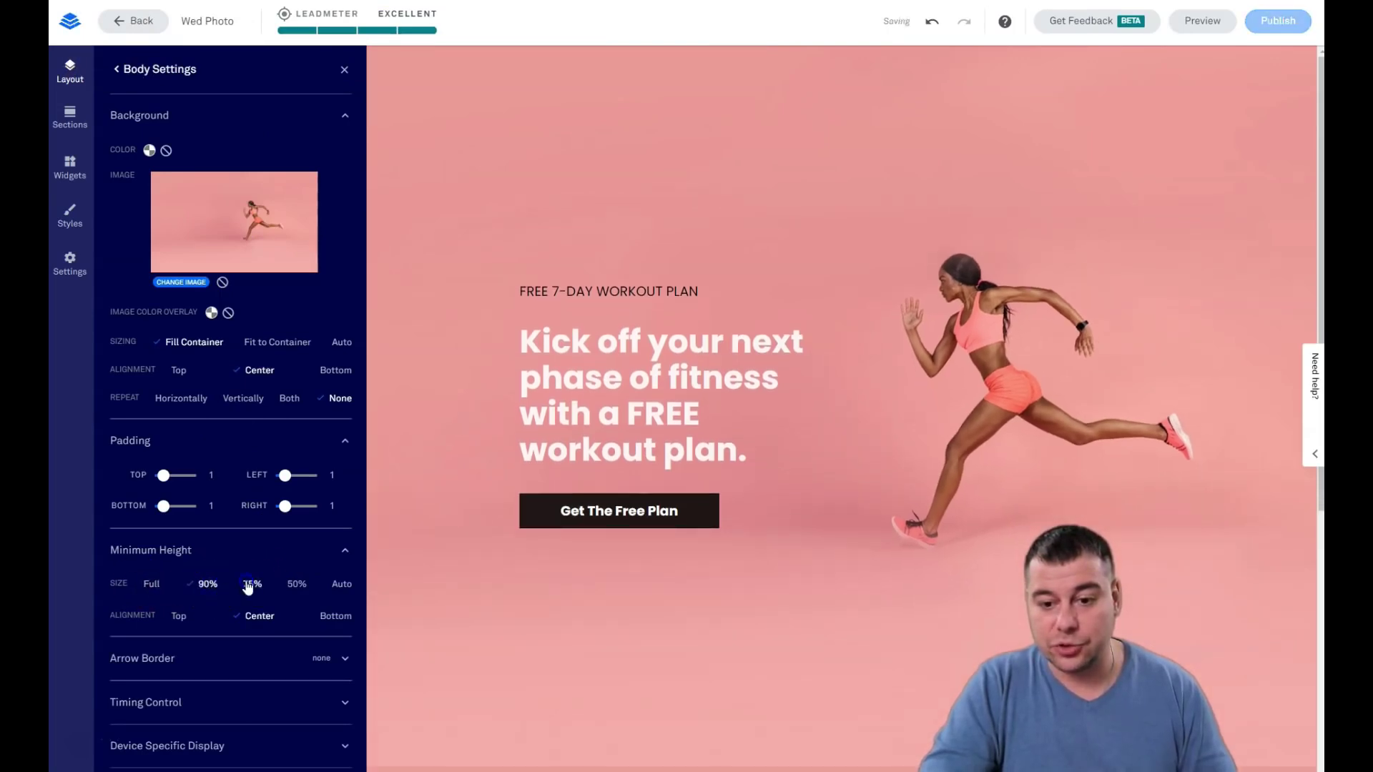
{"action": "left_click", "coordinate": [248, 585]}
{"action": "left_click", "coordinate": [294, 584]}
{"action": "left_click", "coordinate": [305, 588]}
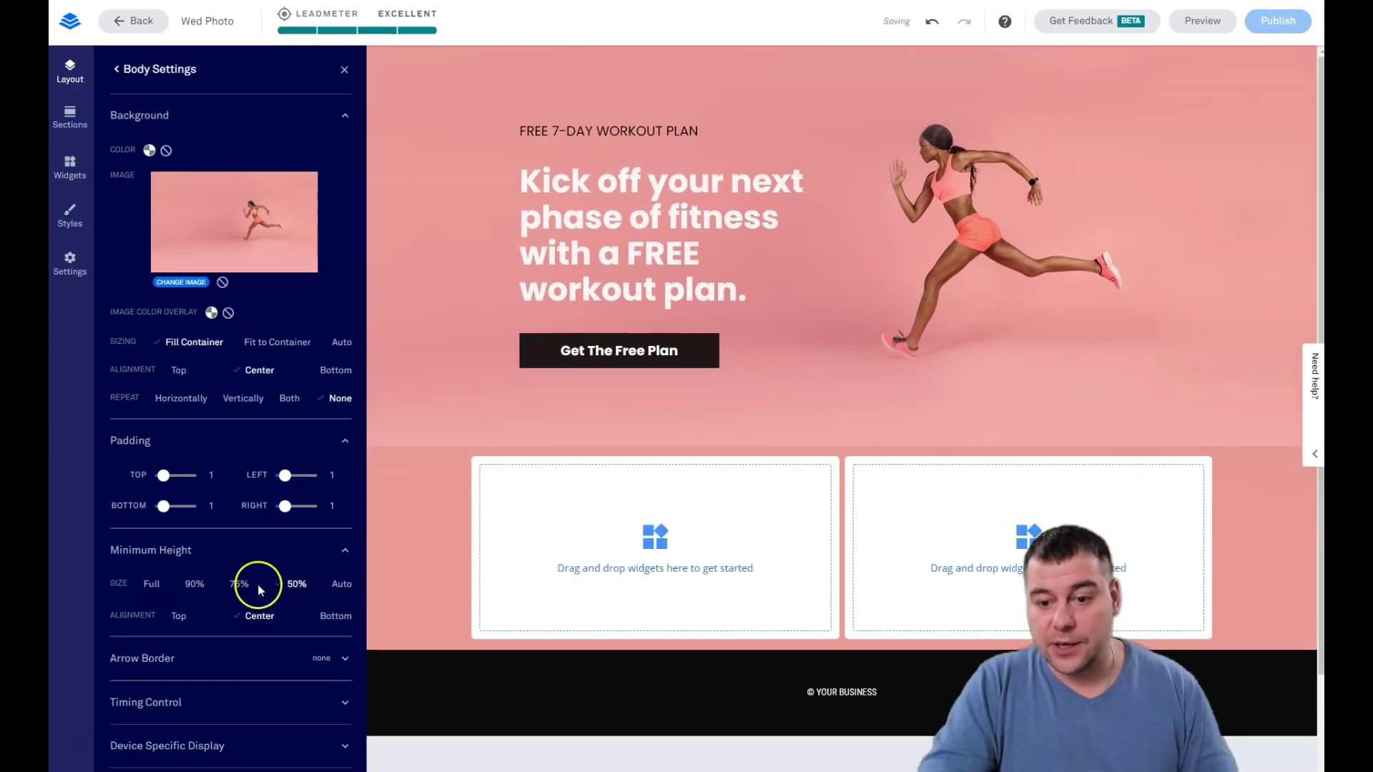
{"action": "left_click", "coordinate": [246, 584]}
{"action": "left_click", "coordinate": [501, 411]}
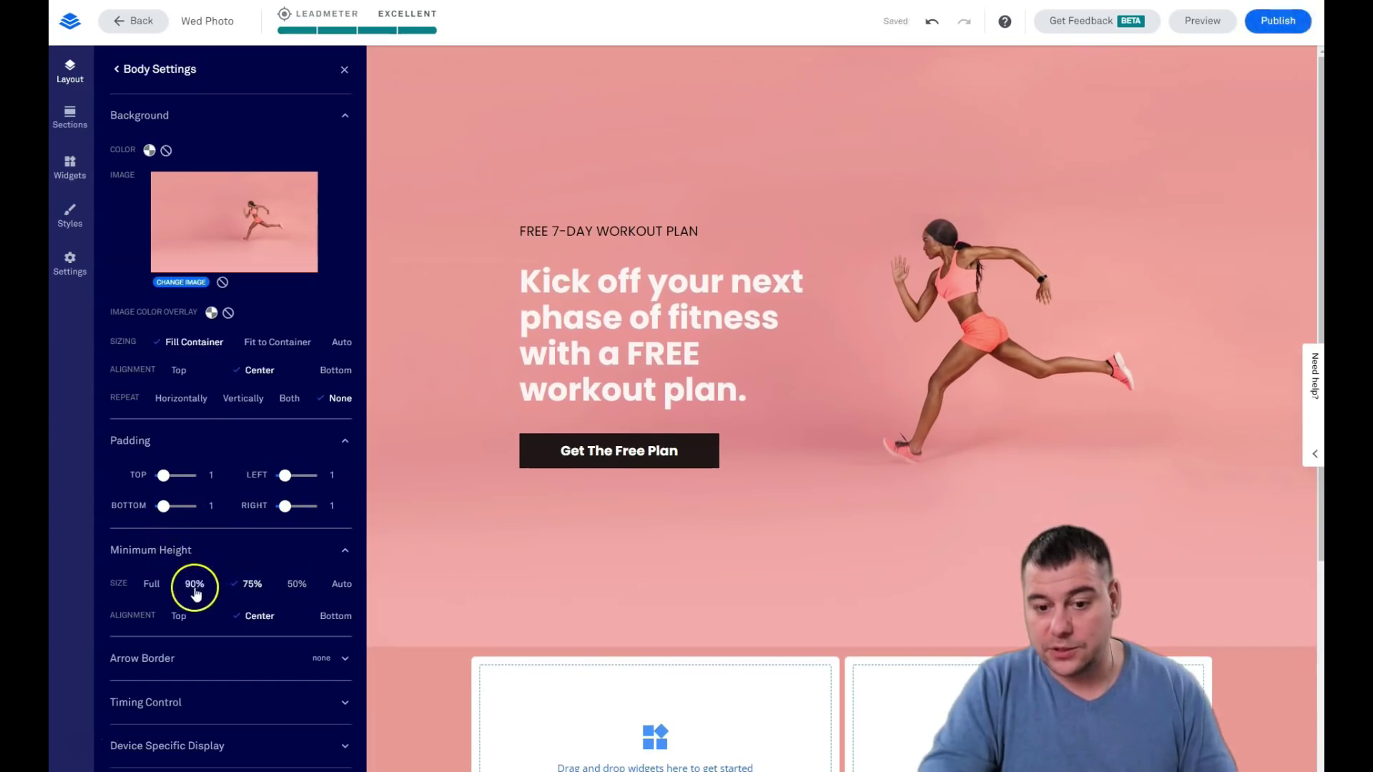
{"action": "left_click", "coordinate": [152, 589]}
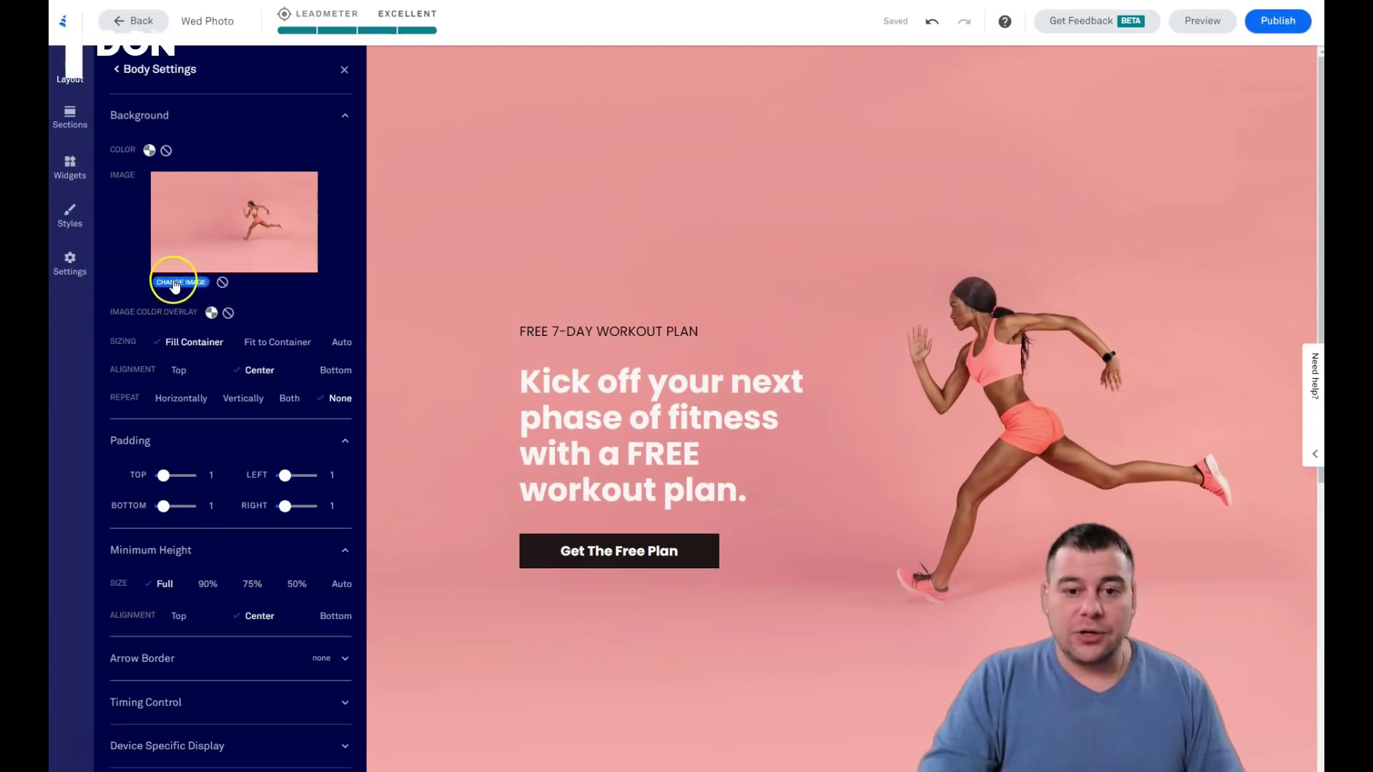
Step: Browse the premium Shutterstock images offered for replacing the Body section's background
{"action": "left_click", "coordinate": [176, 284]}
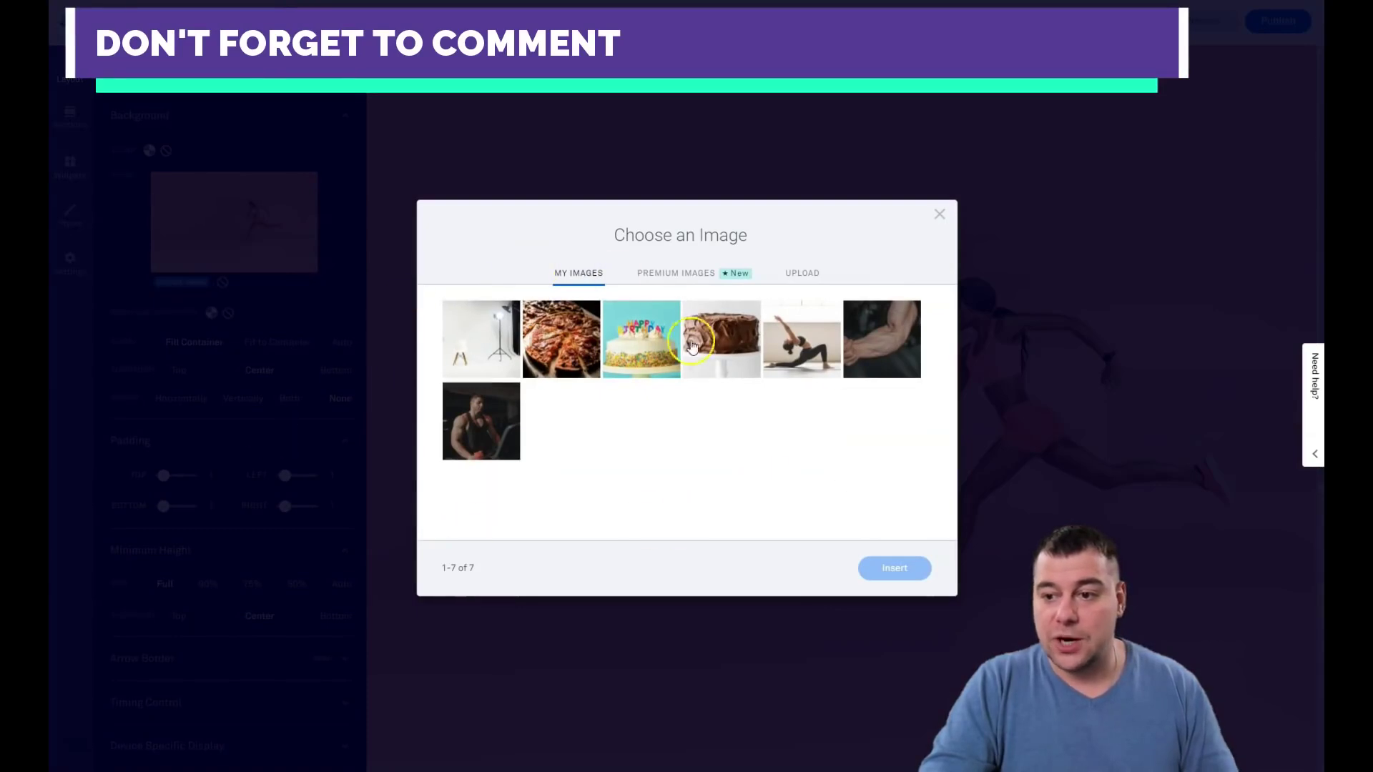
{"action": "left_click", "coordinate": [655, 278]}
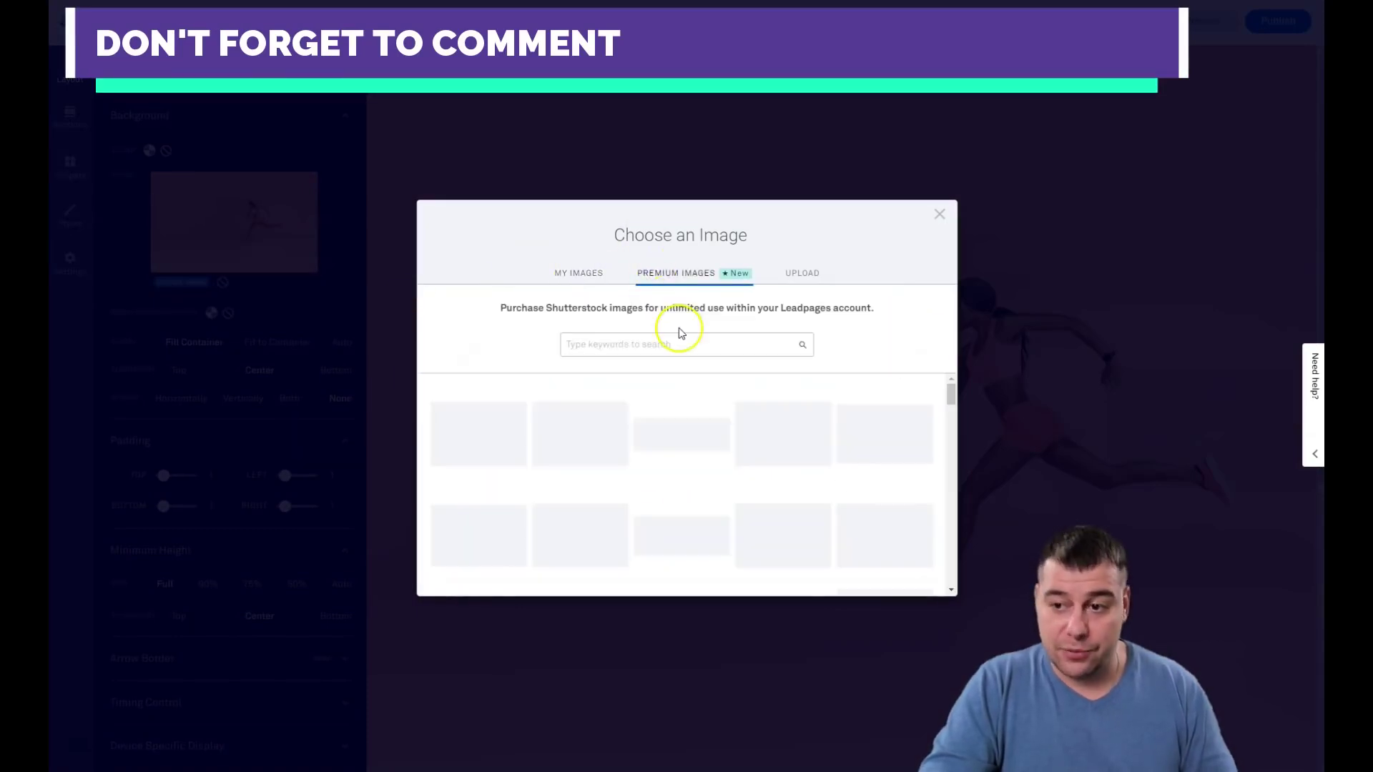
{"action": "scroll", "coordinate": [651, 451], "scroll_direction": "down", "scroll_amount": 5}
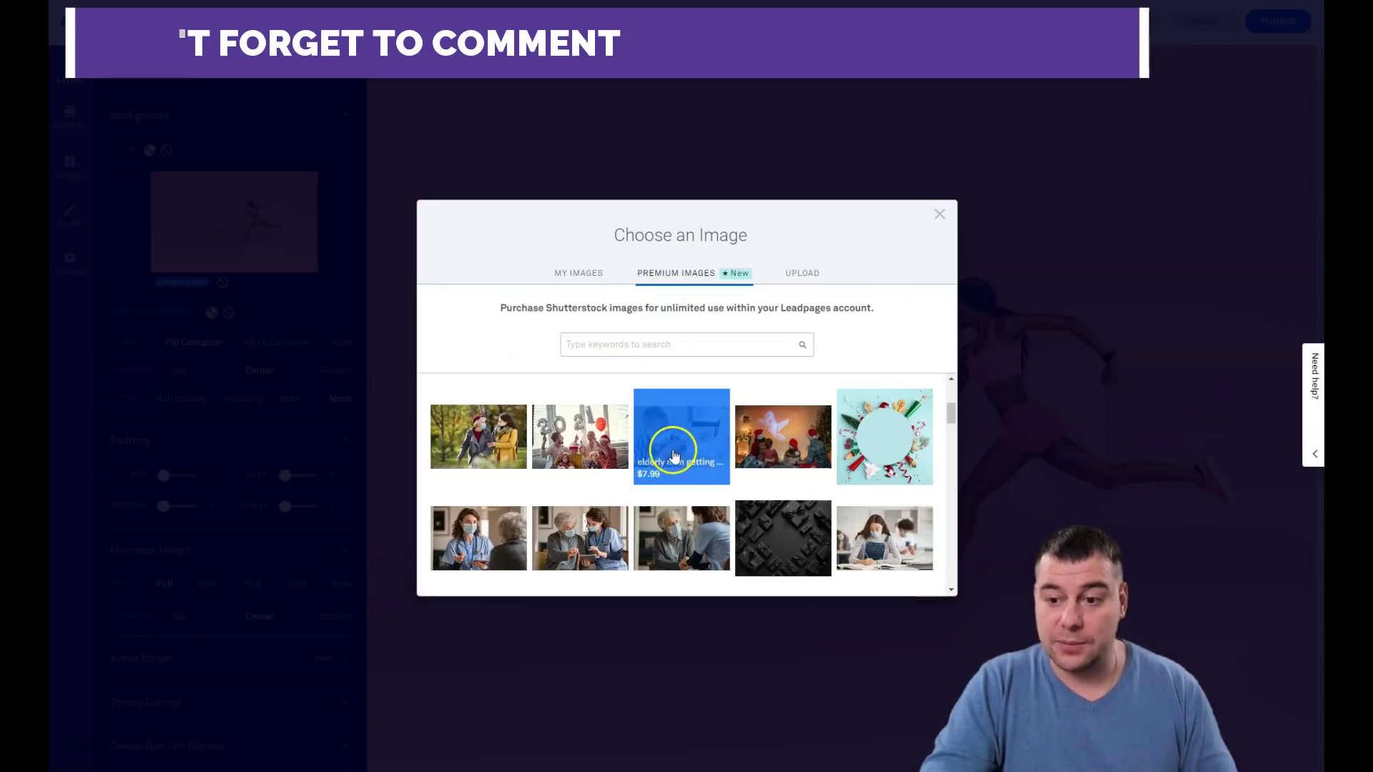
{"action": "scroll", "coordinate": [669, 457], "scroll_direction": "down", "scroll_amount": 3}
{"action": "scroll", "coordinate": [580, 483], "scroll_direction": "up", "scroll_amount": 2}
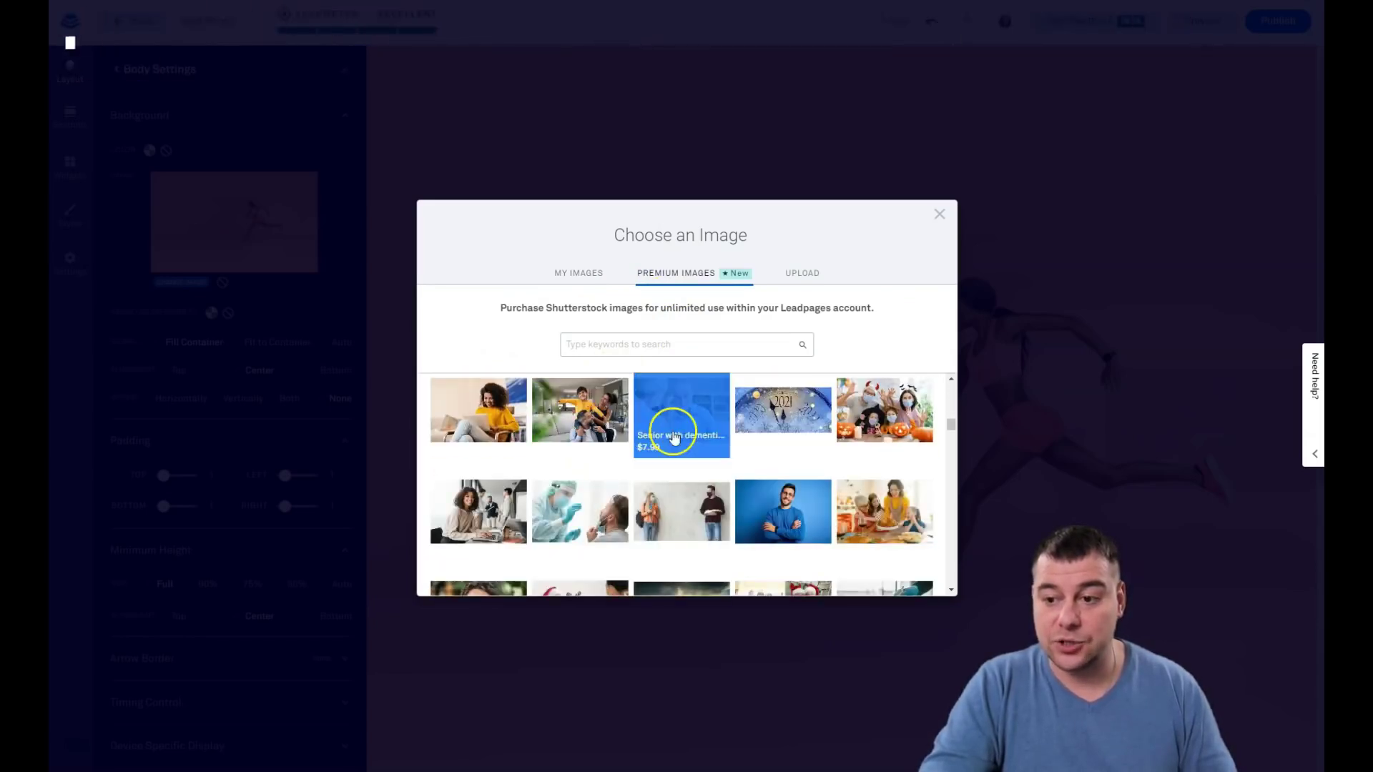
{"action": "scroll", "coordinate": [715, 445], "scroll_direction": "down", "scroll_amount": 3}
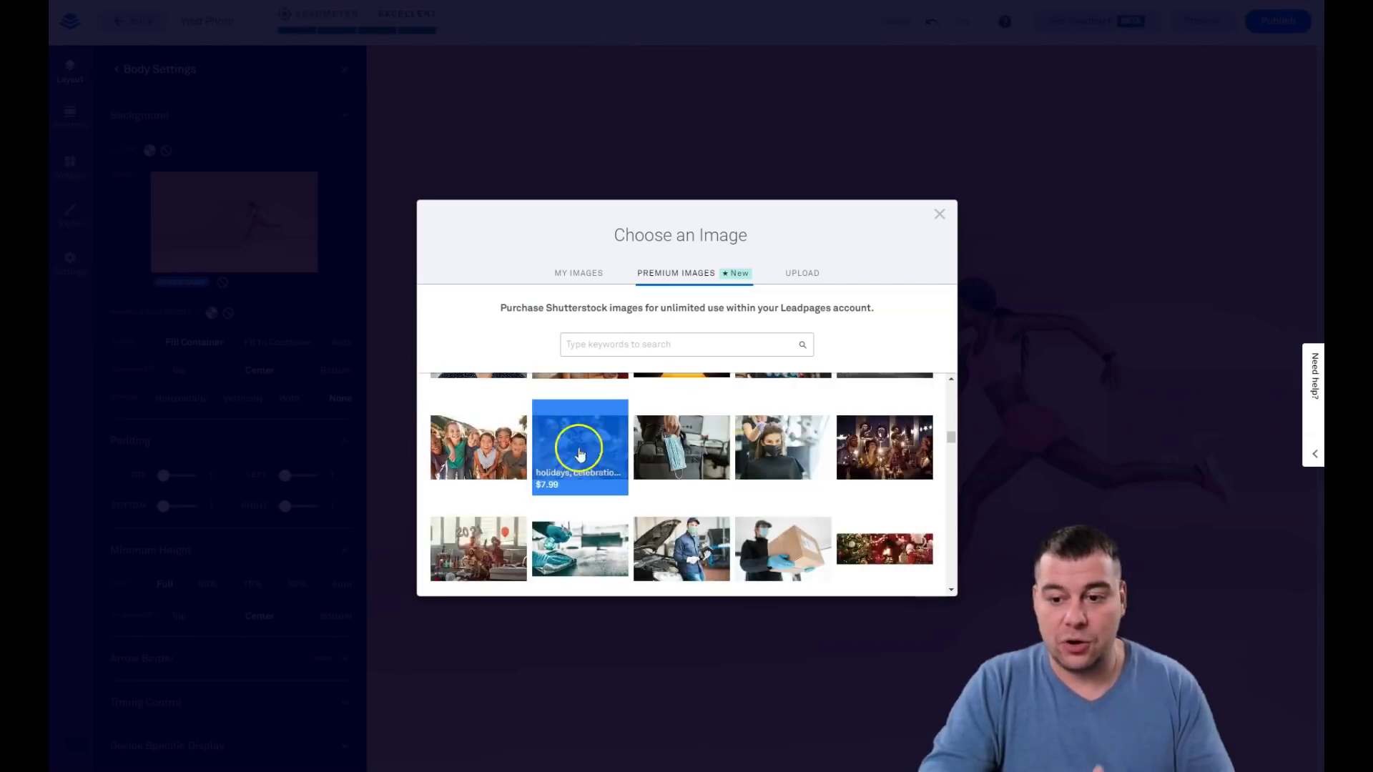
{"action": "scroll", "coordinate": [651, 492], "scroll_direction": "down", "scroll_amount": 5}
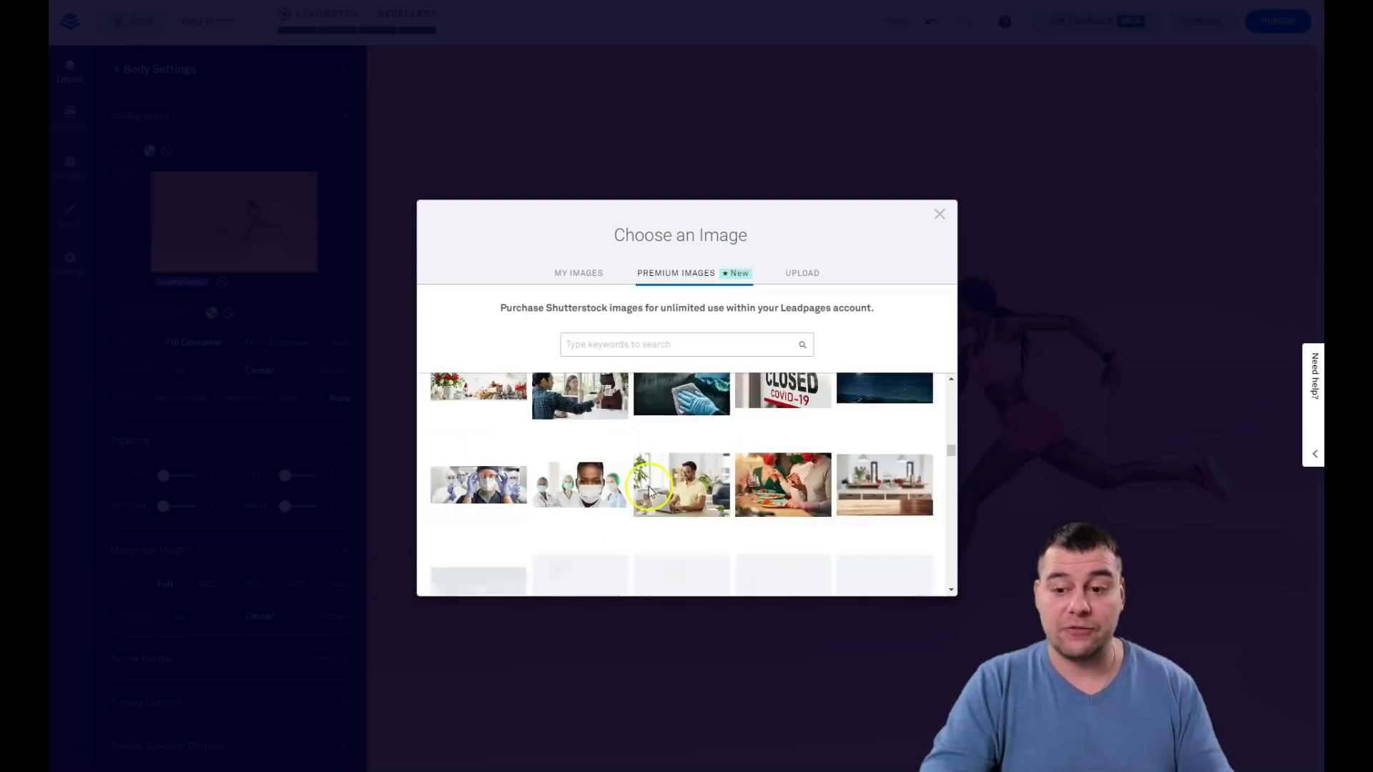
{"action": "scroll", "coordinate": [651, 475], "scroll_direction": "down", "scroll_amount": 5}
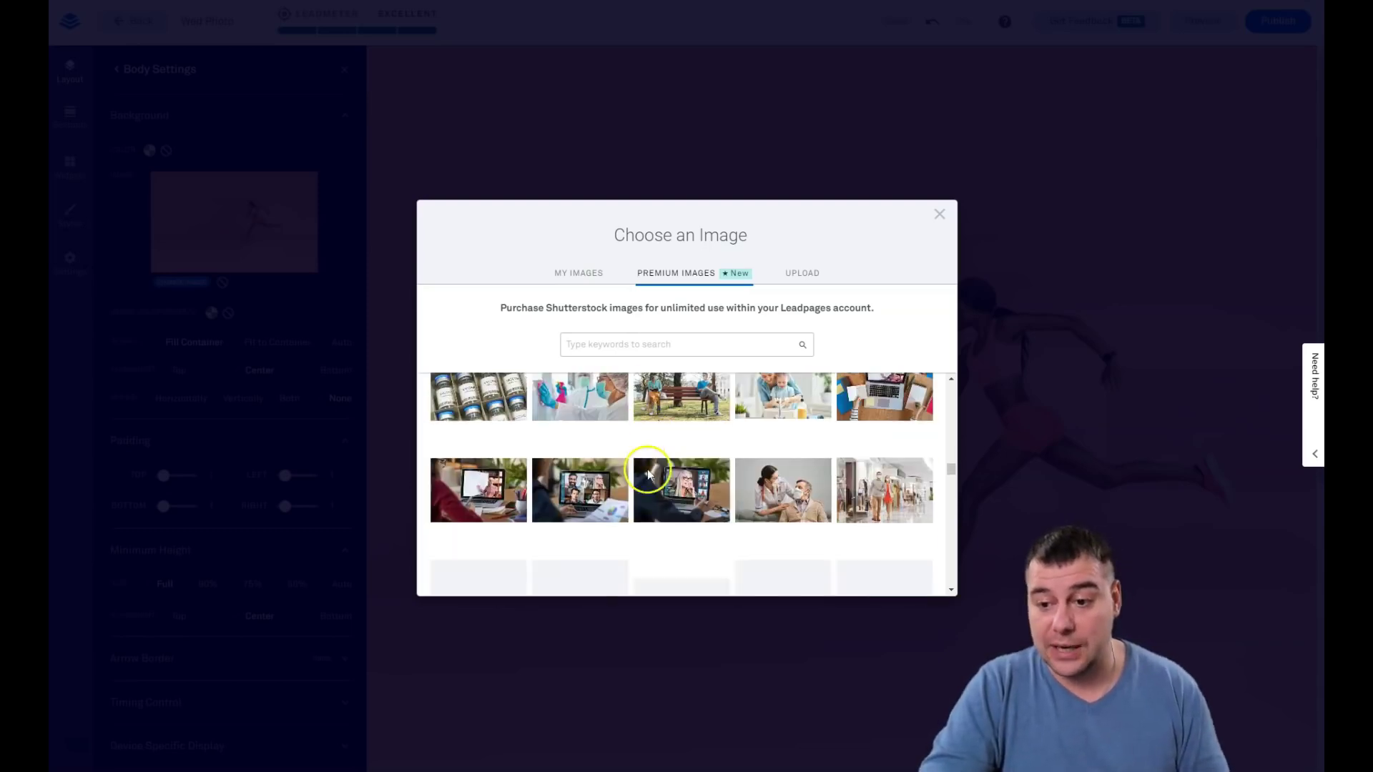
Step: Upload tulum-wedding-photographer-2-1.jpg and insert it as the Body section's background image
{"action": "left_click", "coordinate": [801, 275]}
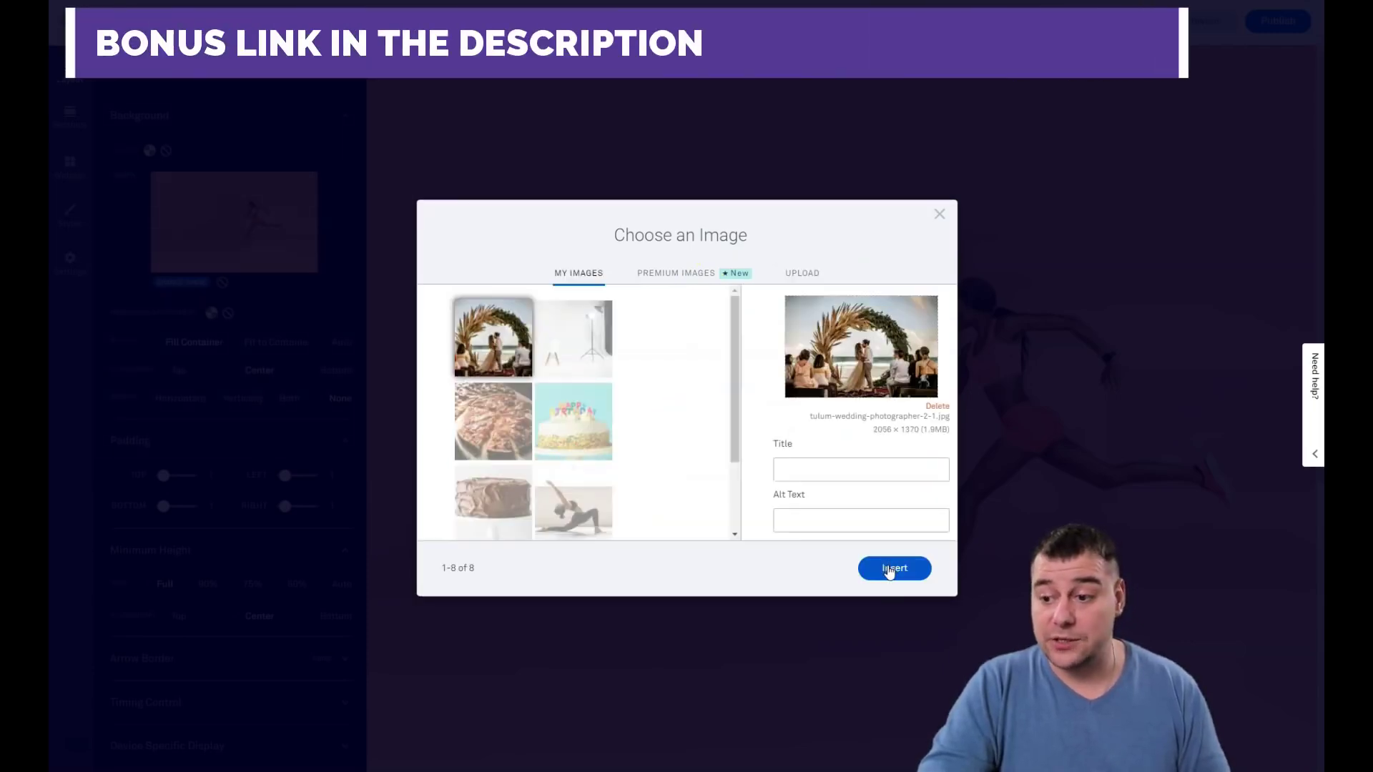
{"action": "left_click", "coordinate": [890, 570]}
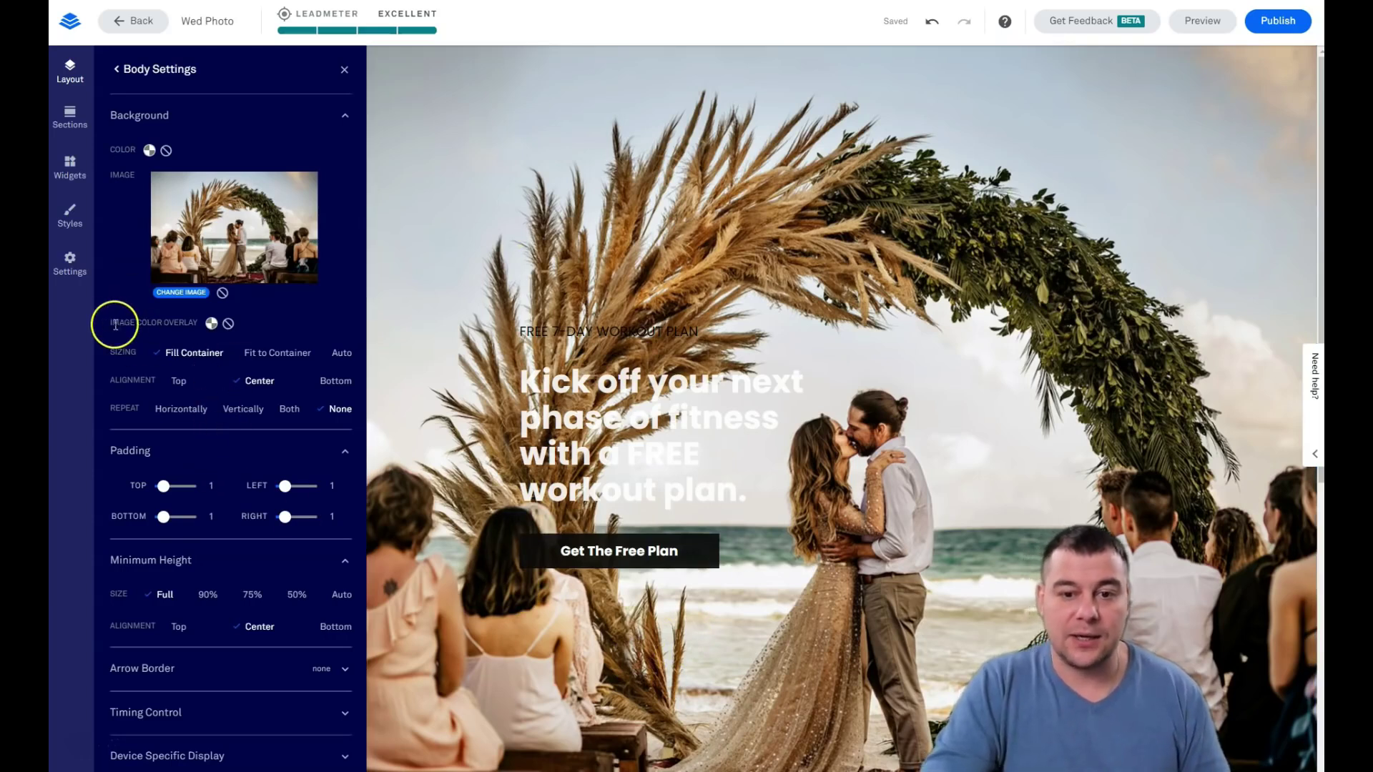
Step: Add a custom black (000000) colour overlay at 42 opacity to the Body background image, and close the section settings
{"action": "left_click", "coordinate": [212, 325]}
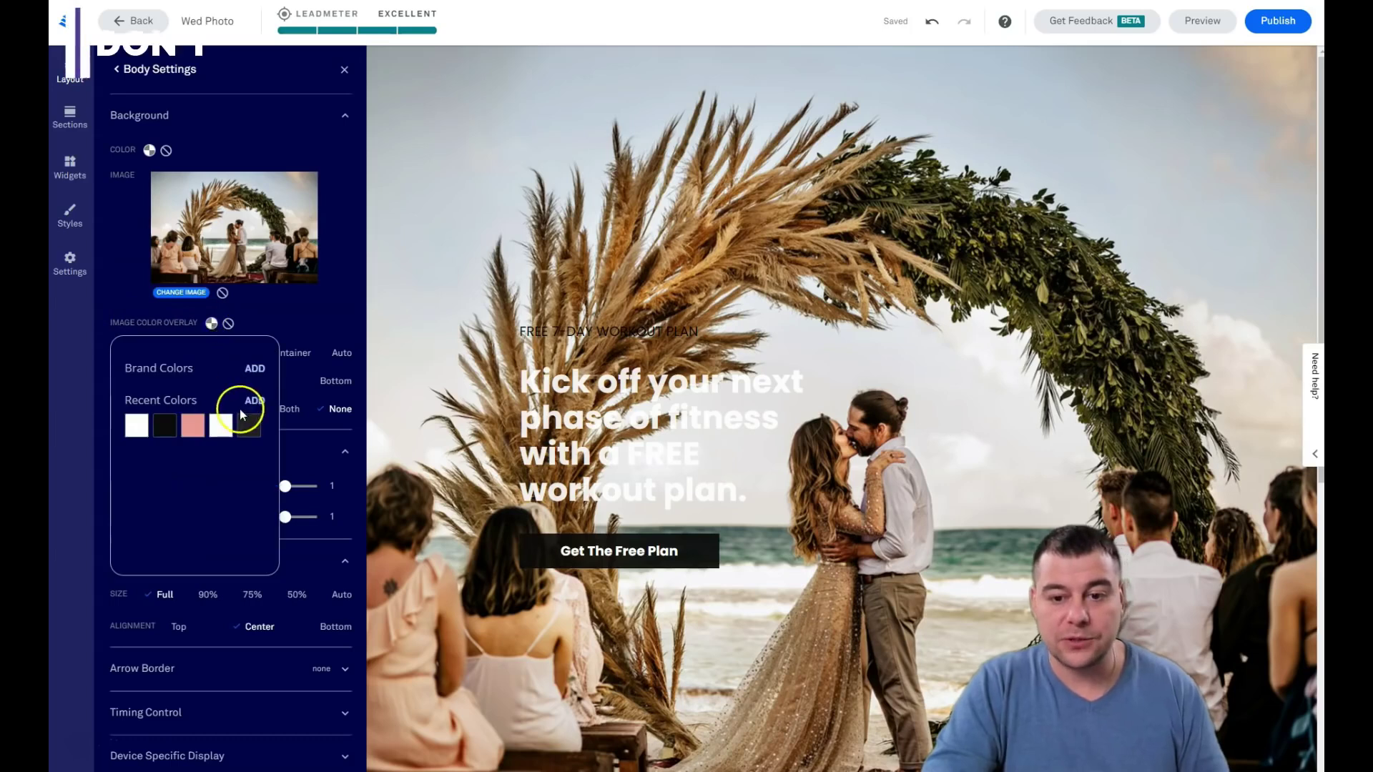
{"action": "left_click", "coordinate": [247, 400]}
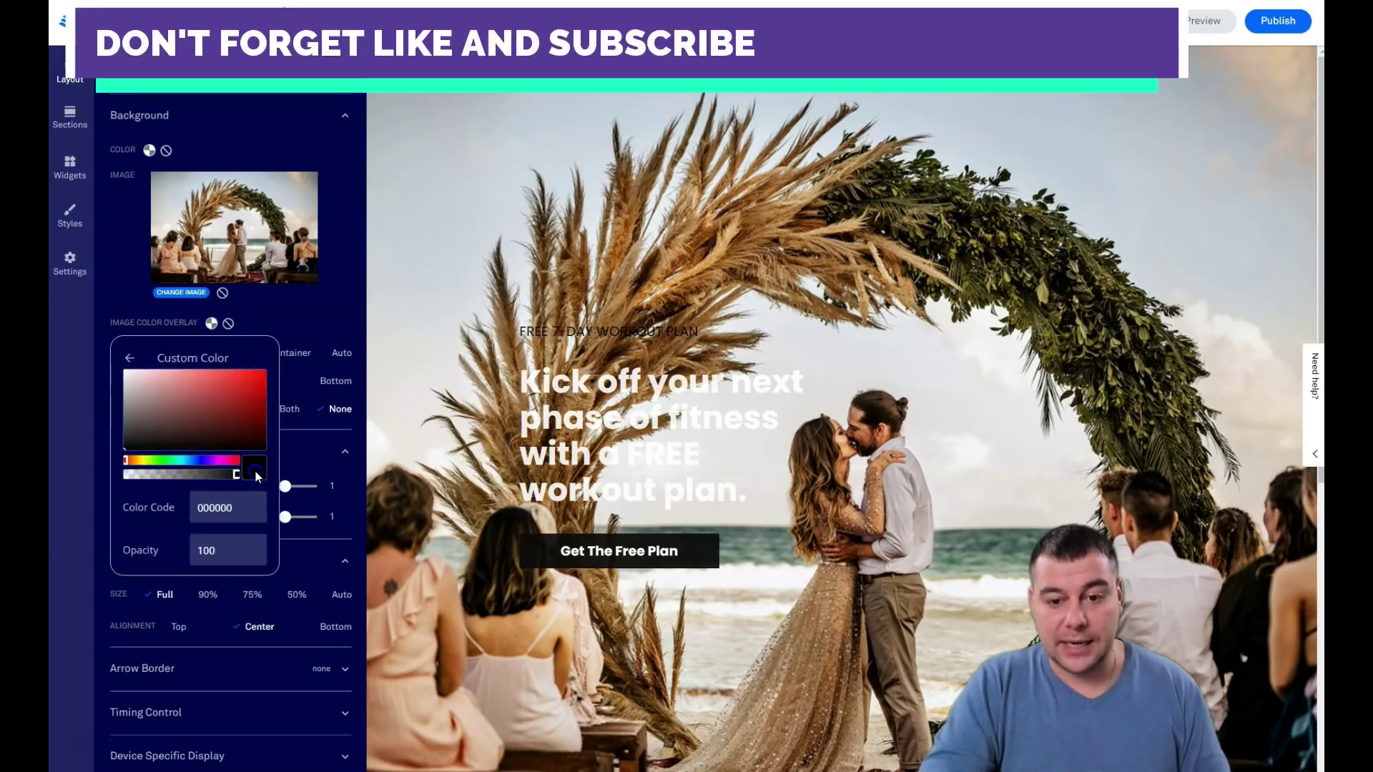
{"action": "left_click", "coordinate": [123, 449]}
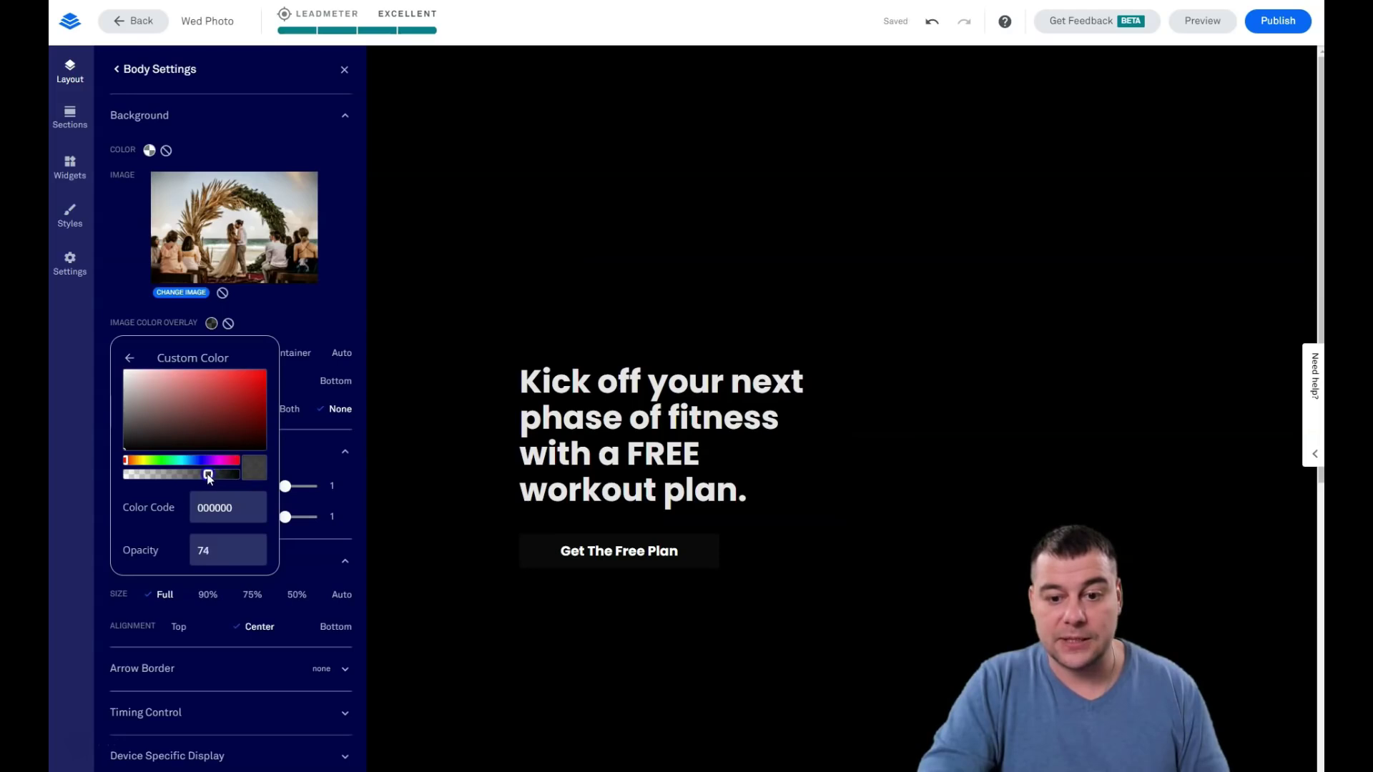
{"action": "left_click_drag", "start_coordinate": [206, 477], "coordinate": [196, 478]}
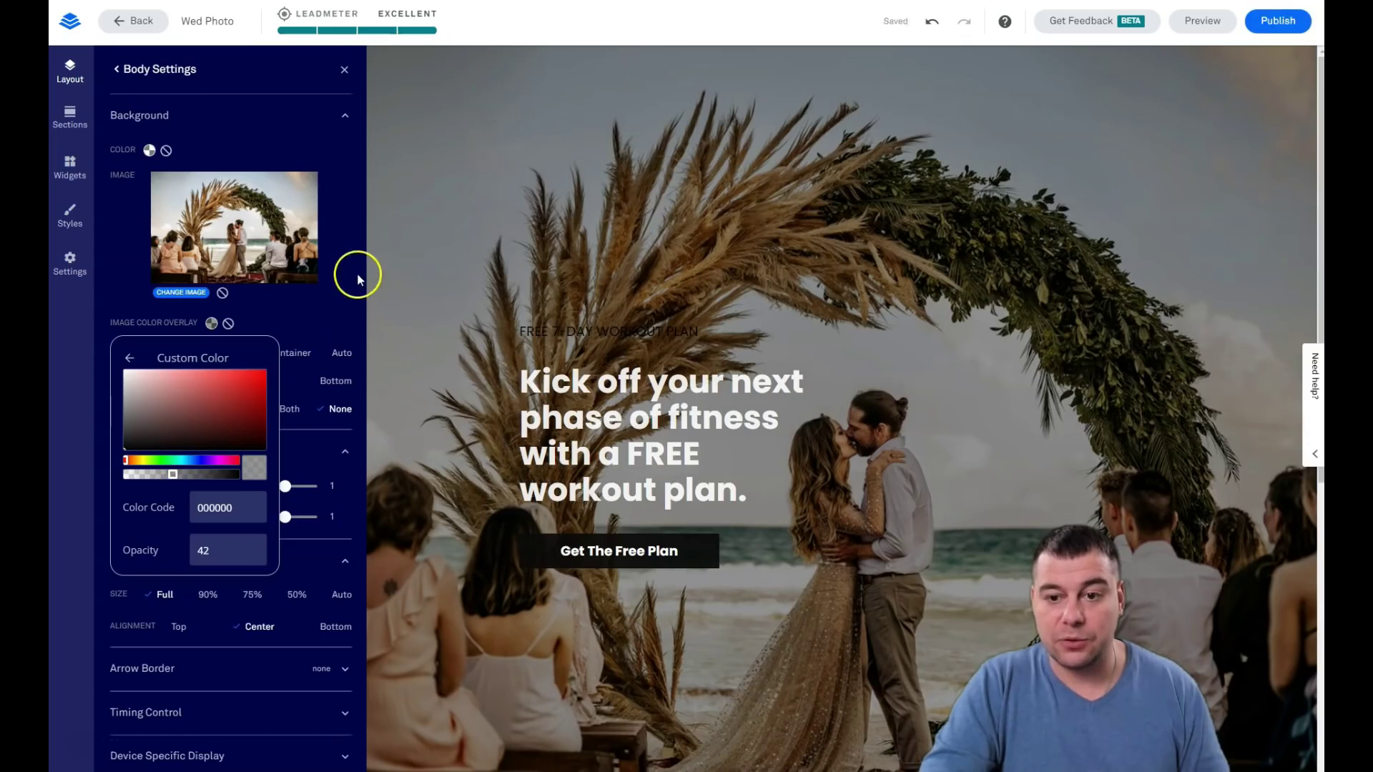
{"action": "left_click", "coordinate": [396, 144]}
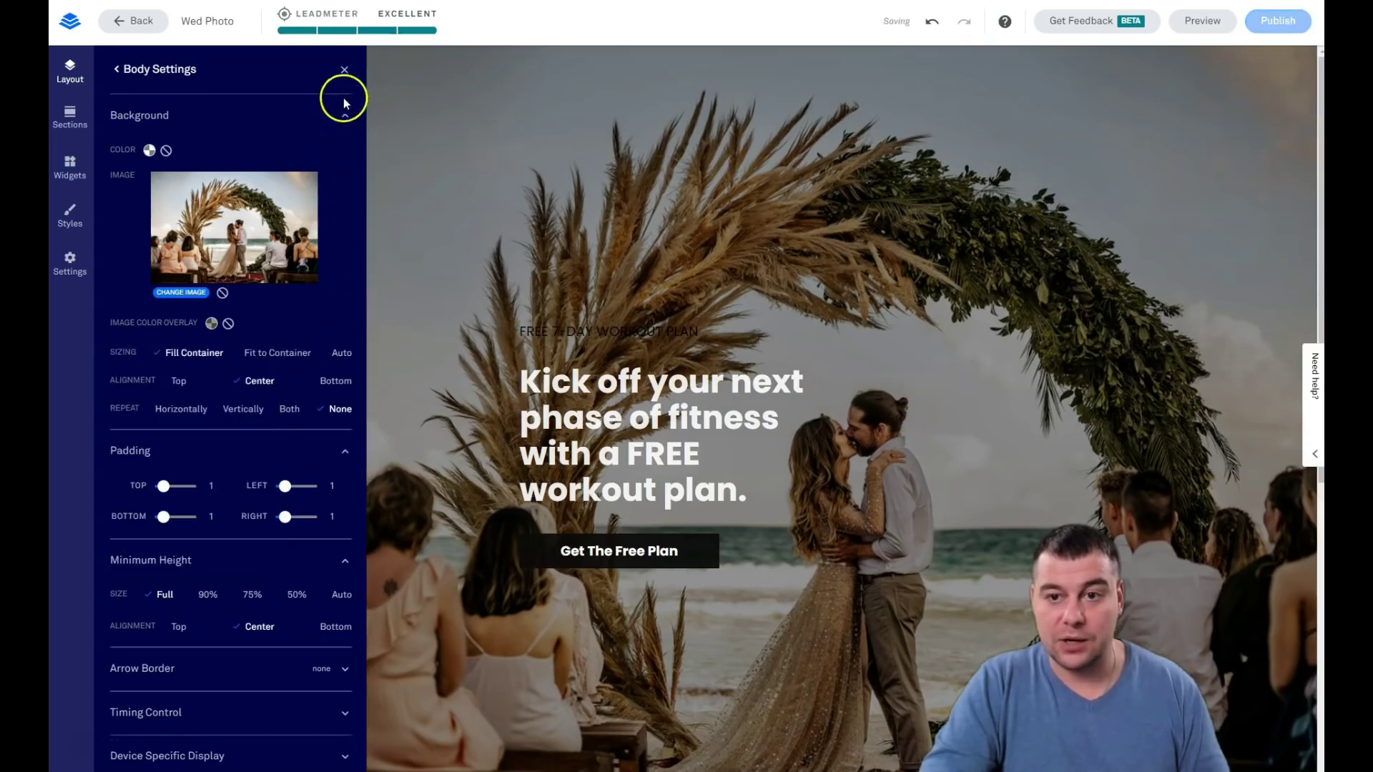
{"action": "left_click", "coordinate": [344, 71]}
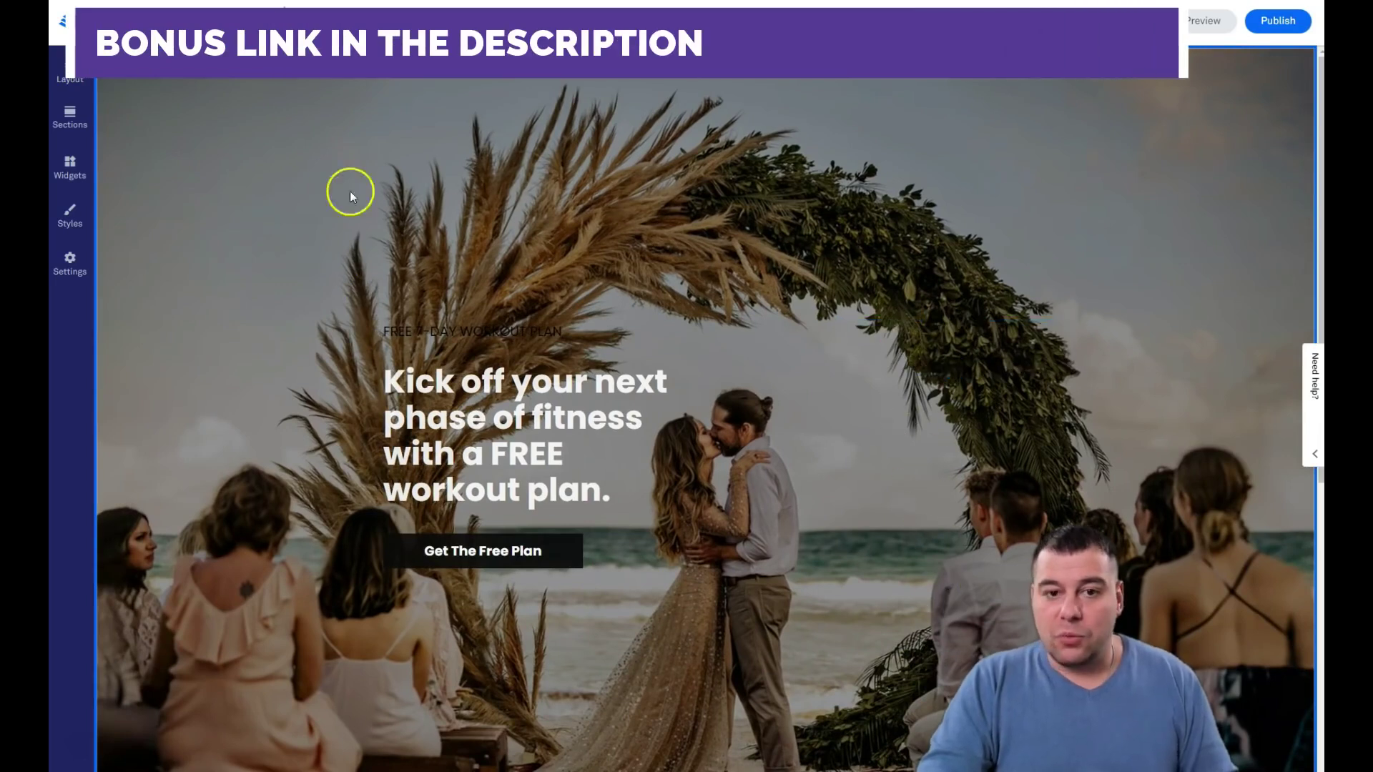
Step: Delete Column 3 from Section#1 of the Body in the page layout, and collapse the Body entry
{"action": "left_click", "coordinate": [118, 85]}
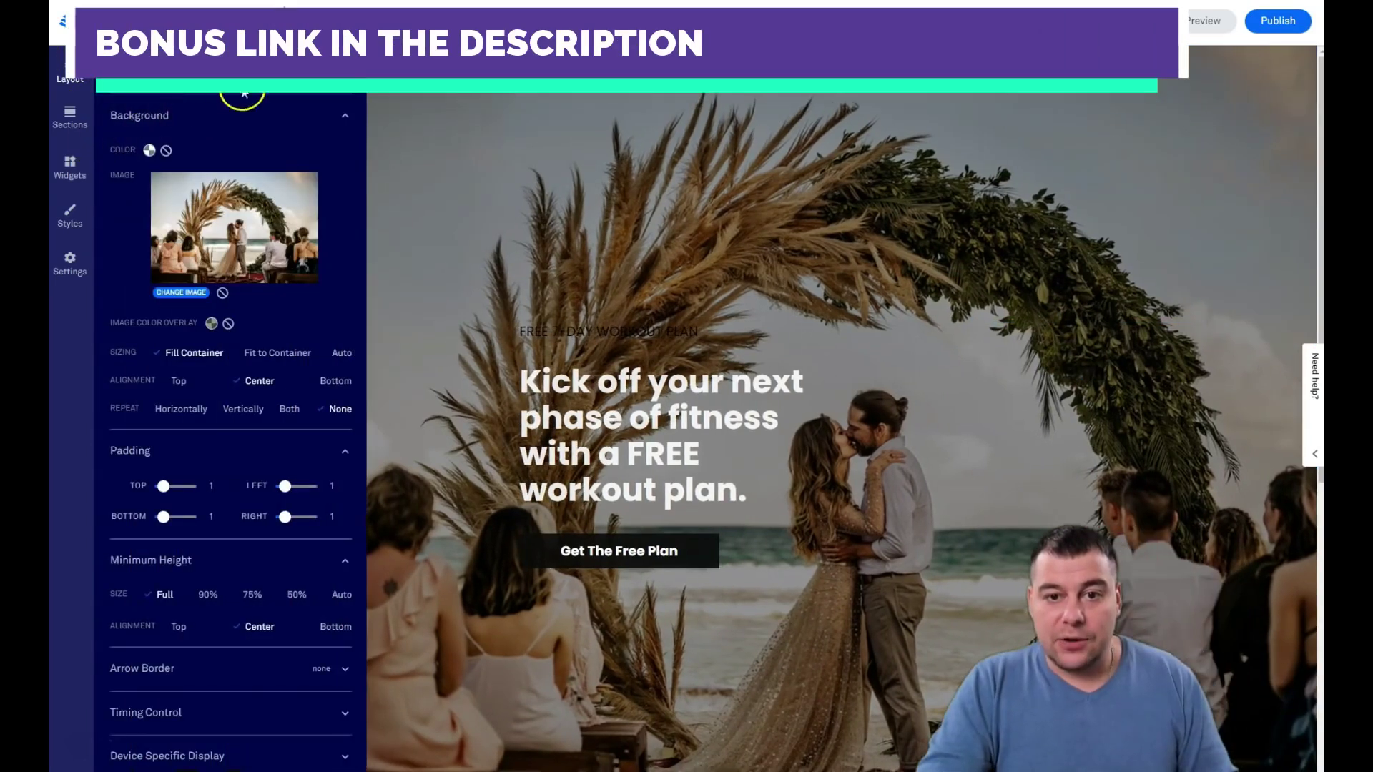
{"action": "left_click", "coordinate": [114, 86]}
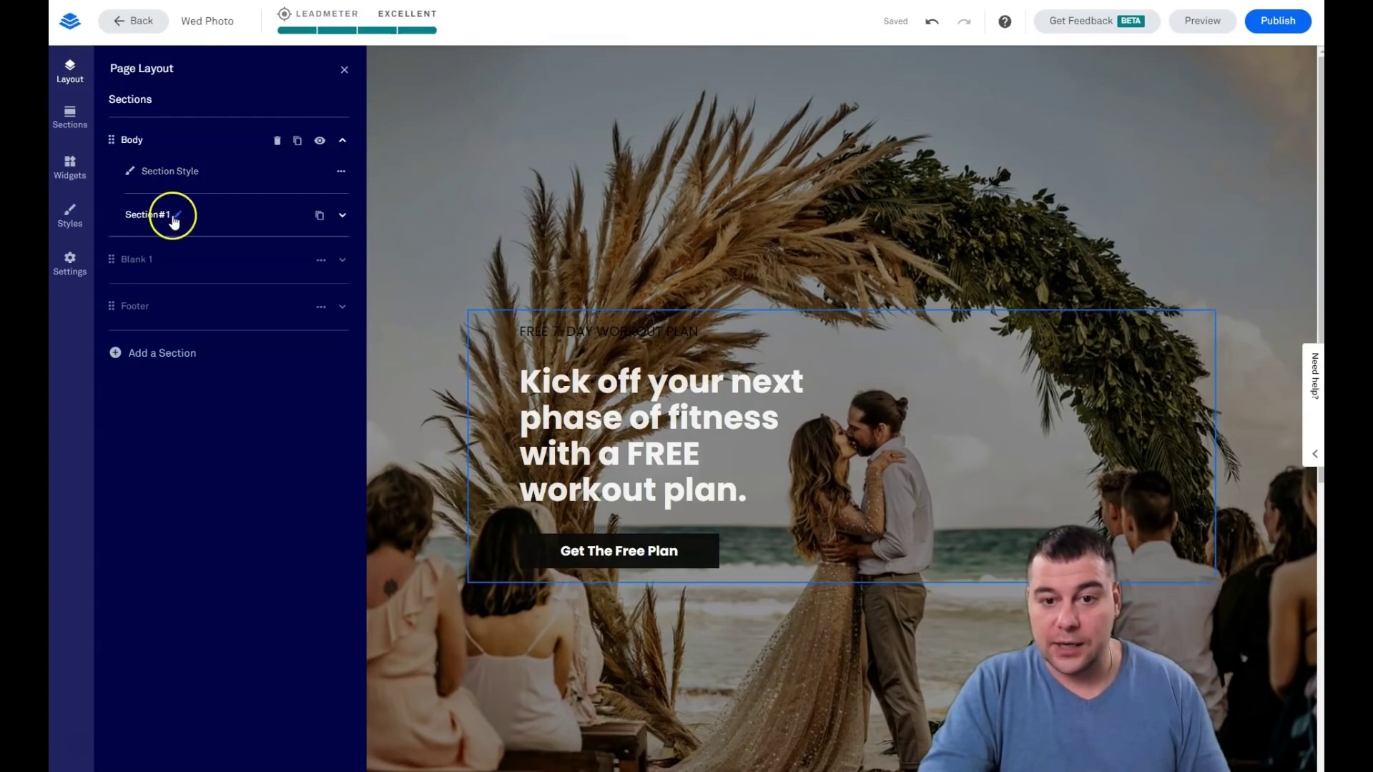
{"action": "left_click", "coordinate": [343, 217]}
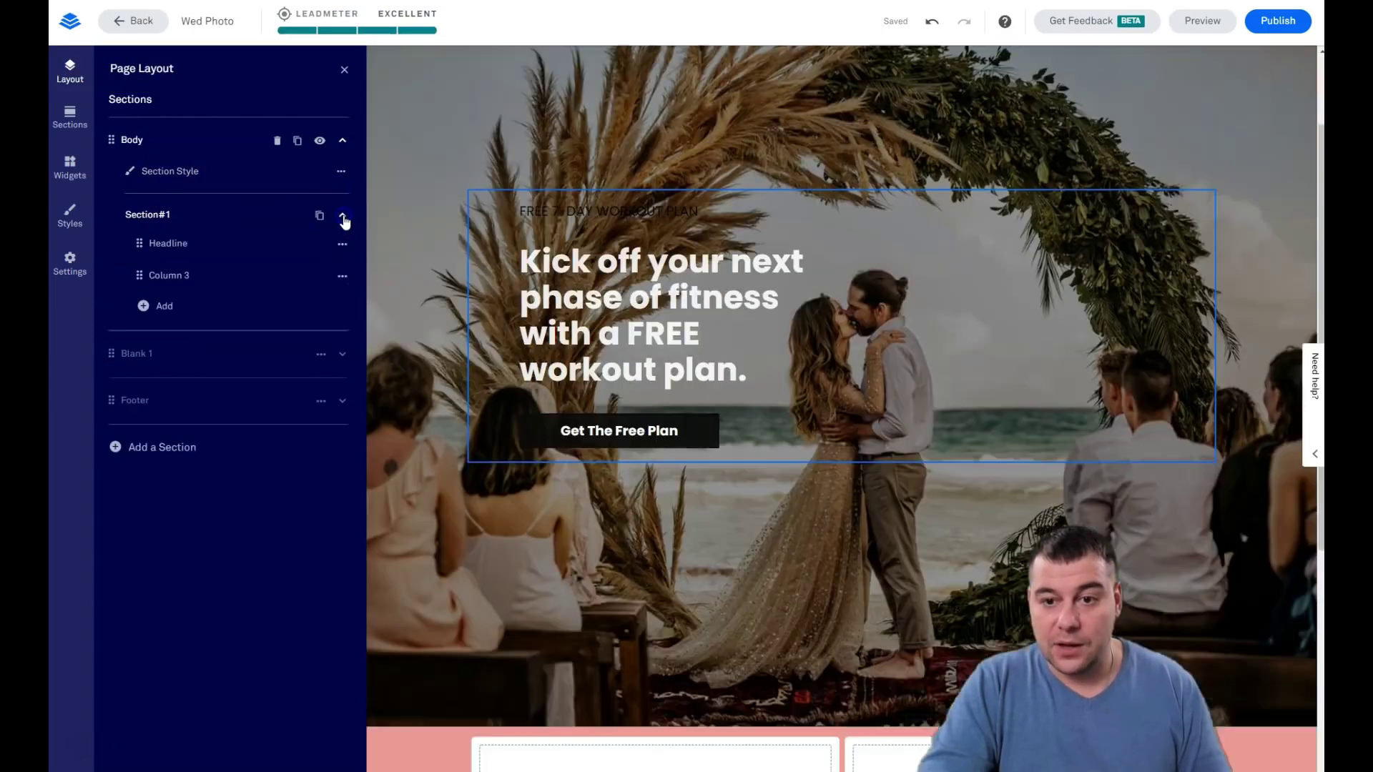
{"action": "left_click", "coordinate": [212, 238]}
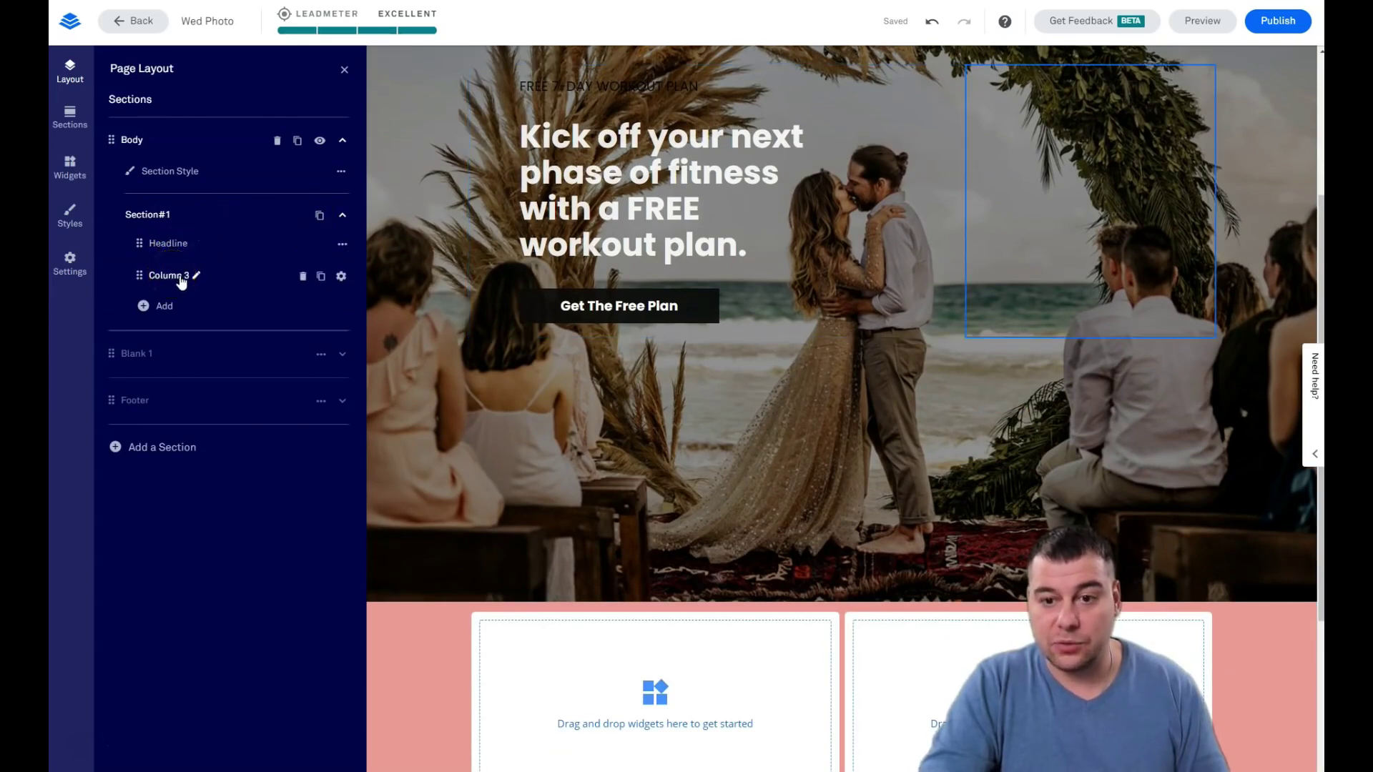
{"action": "left_click", "coordinate": [303, 276]}
{"action": "left_click", "coordinate": [256, 275]}
{"action": "left_click", "coordinate": [668, 365]}
{"action": "left_click", "coordinate": [760, 112]}
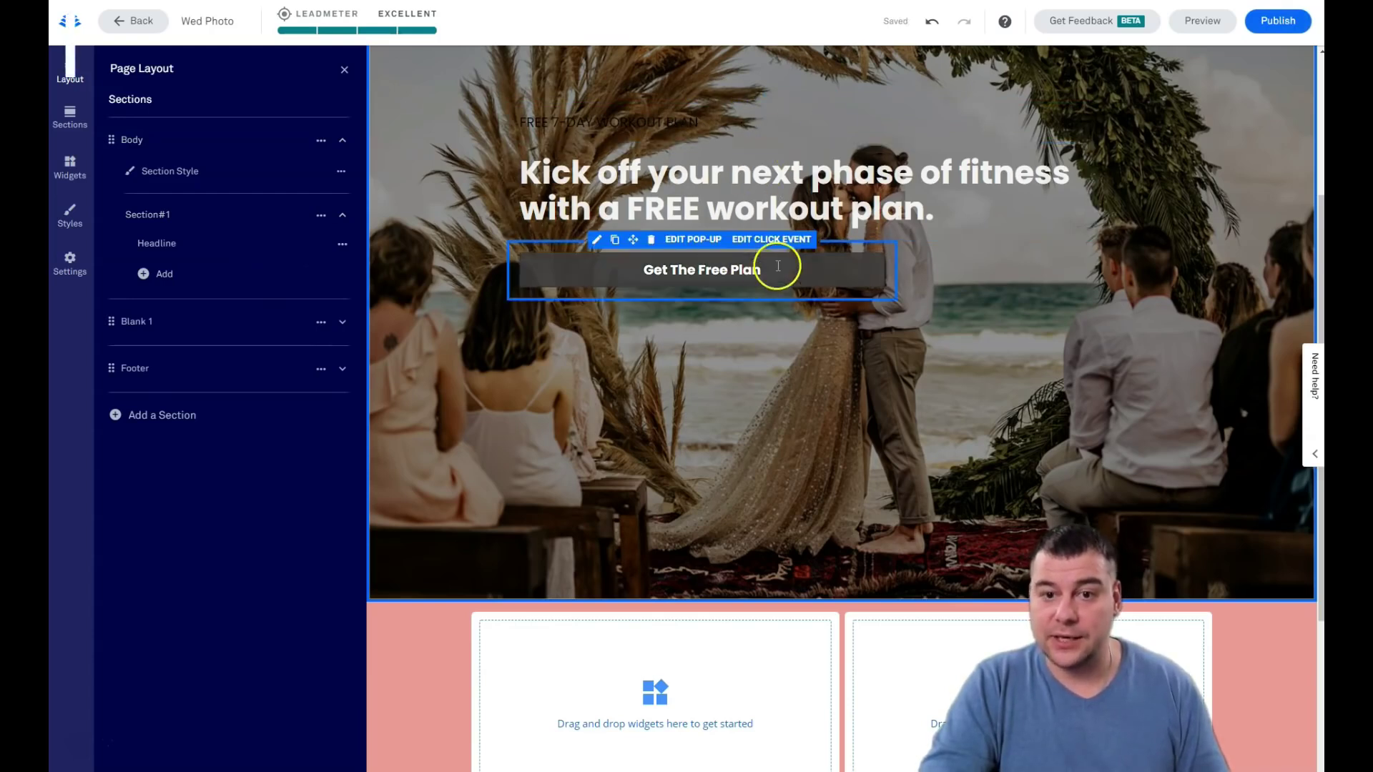
{"action": "left_click", "coordinate": [342, 140]}
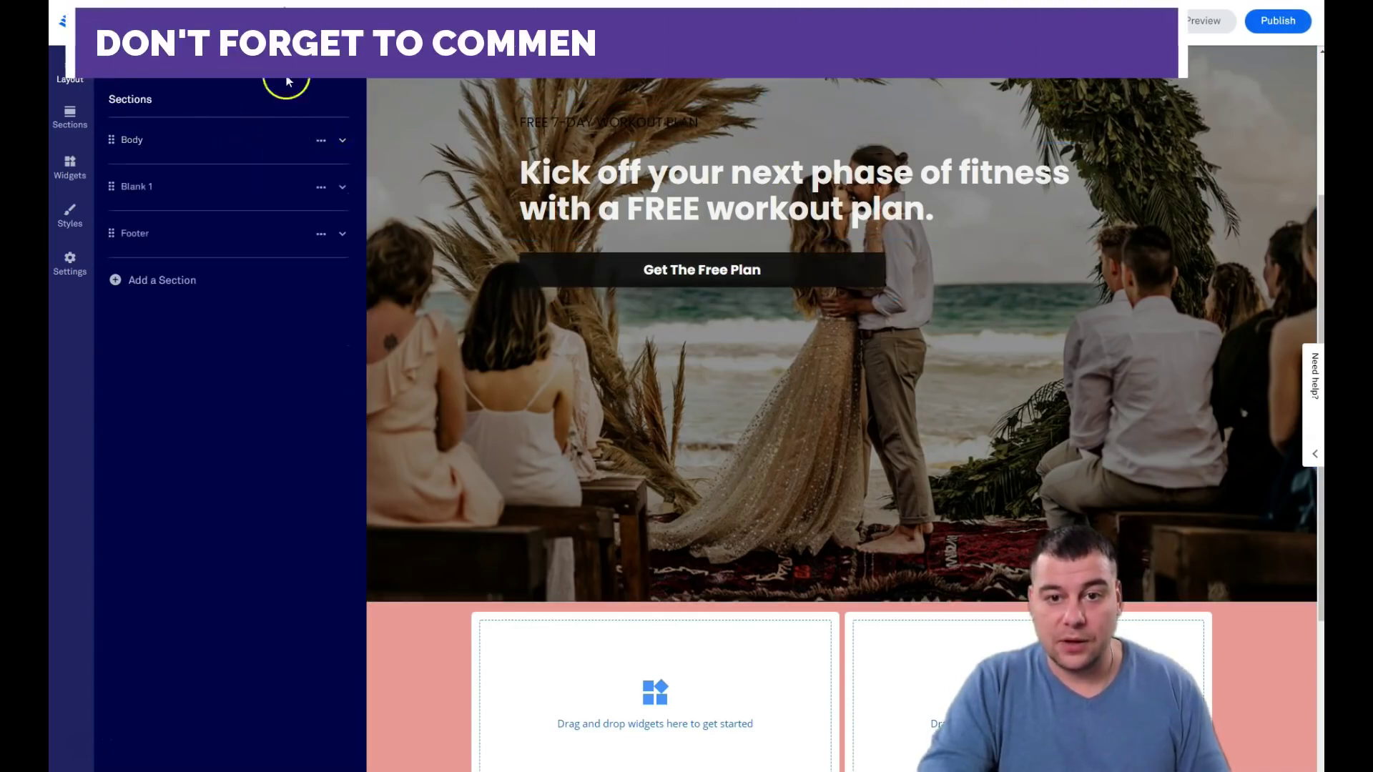
Step: Turn off full width for the "Get The Free Plan" button and give it rounded corners with a radius of 18
{"action": "left_click", "coordinate": [670, 270]}
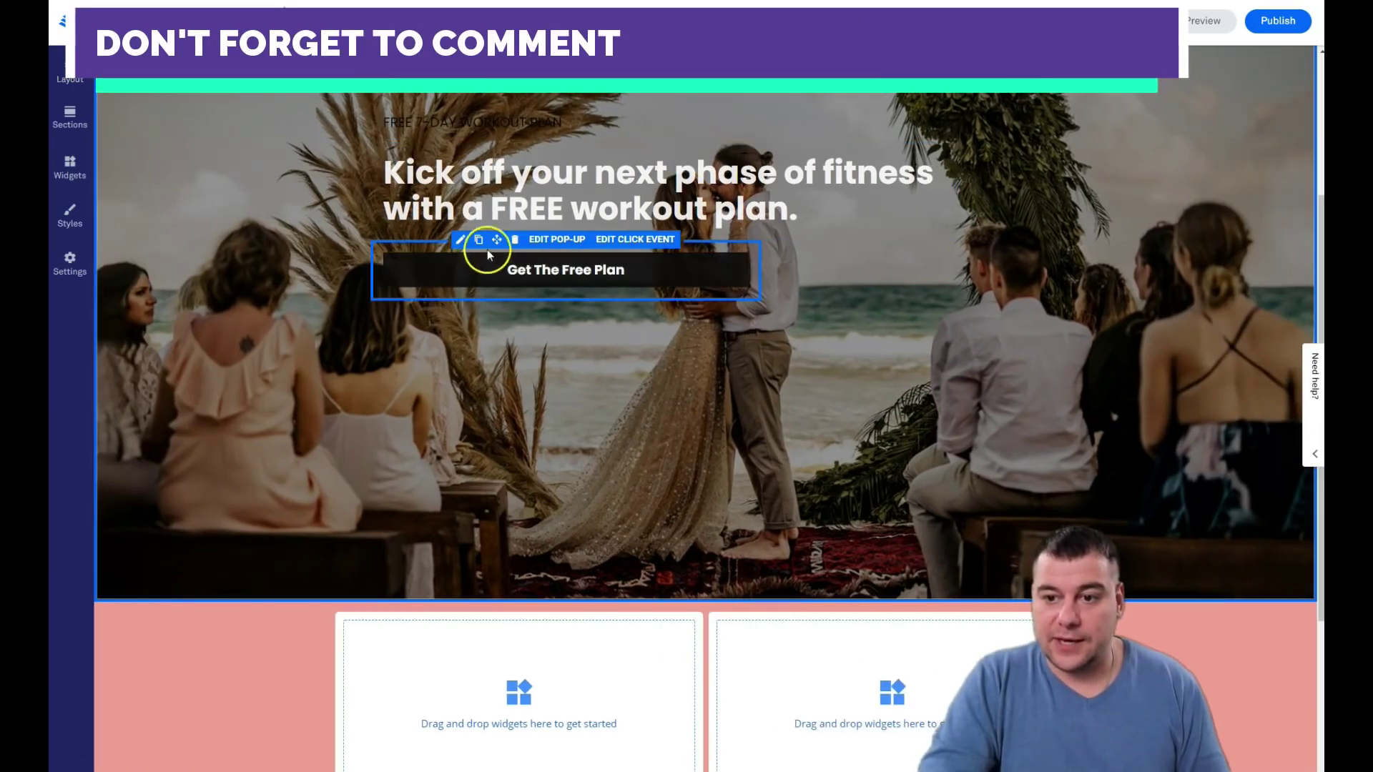
{"action": "left_click", "coordinate": [461, 242]}
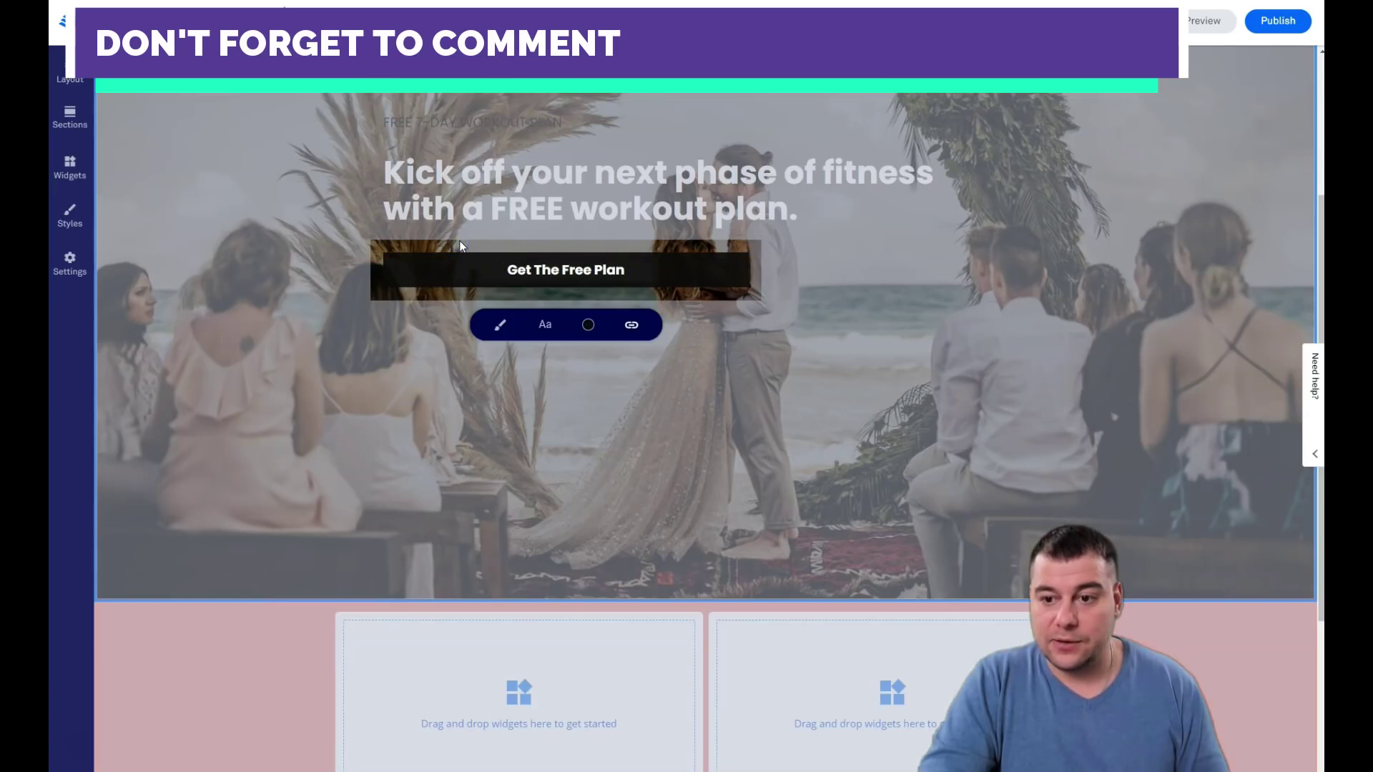
{"action": "left_click", "coordinate": [500, 326]}
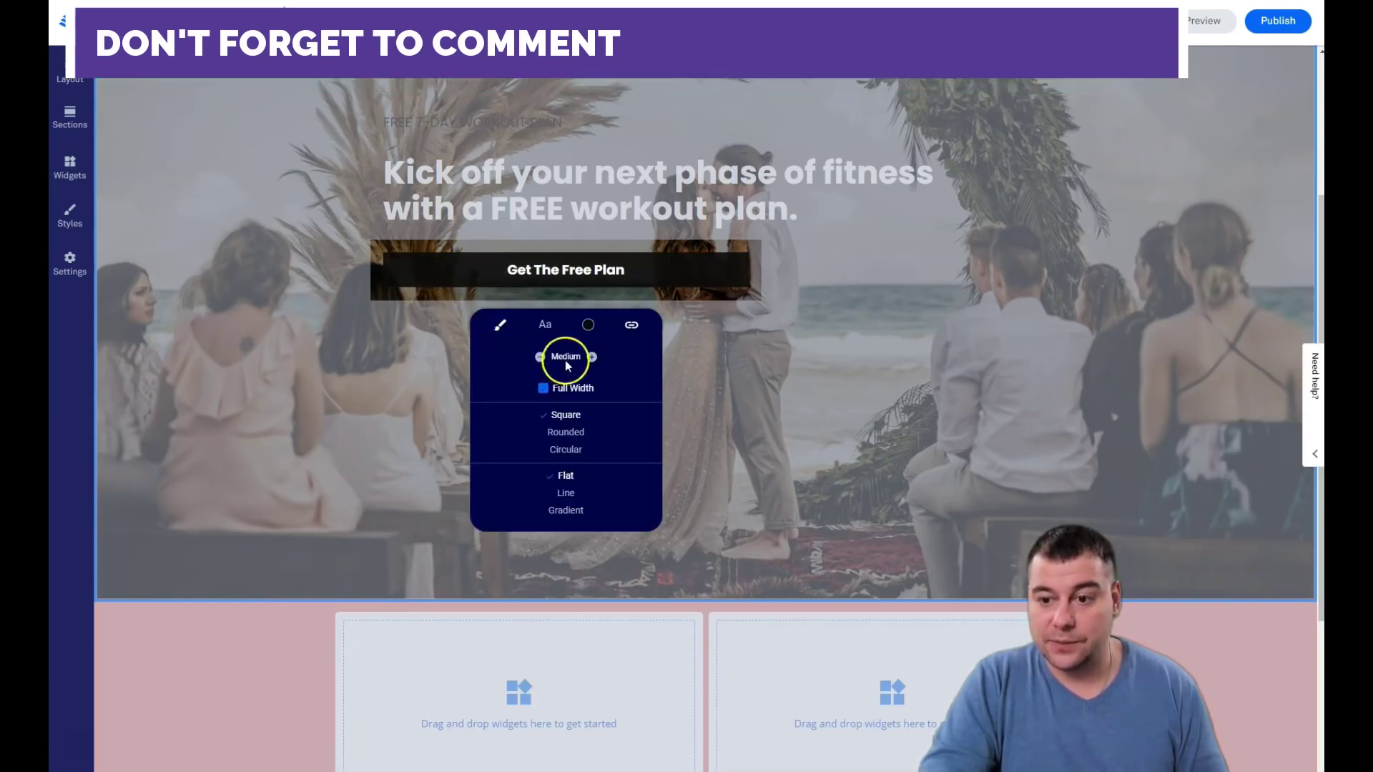
{"action": "left_click", "coordinate": [543, 388]}
{"action": "left_click", "coordinate": [562, 402]}
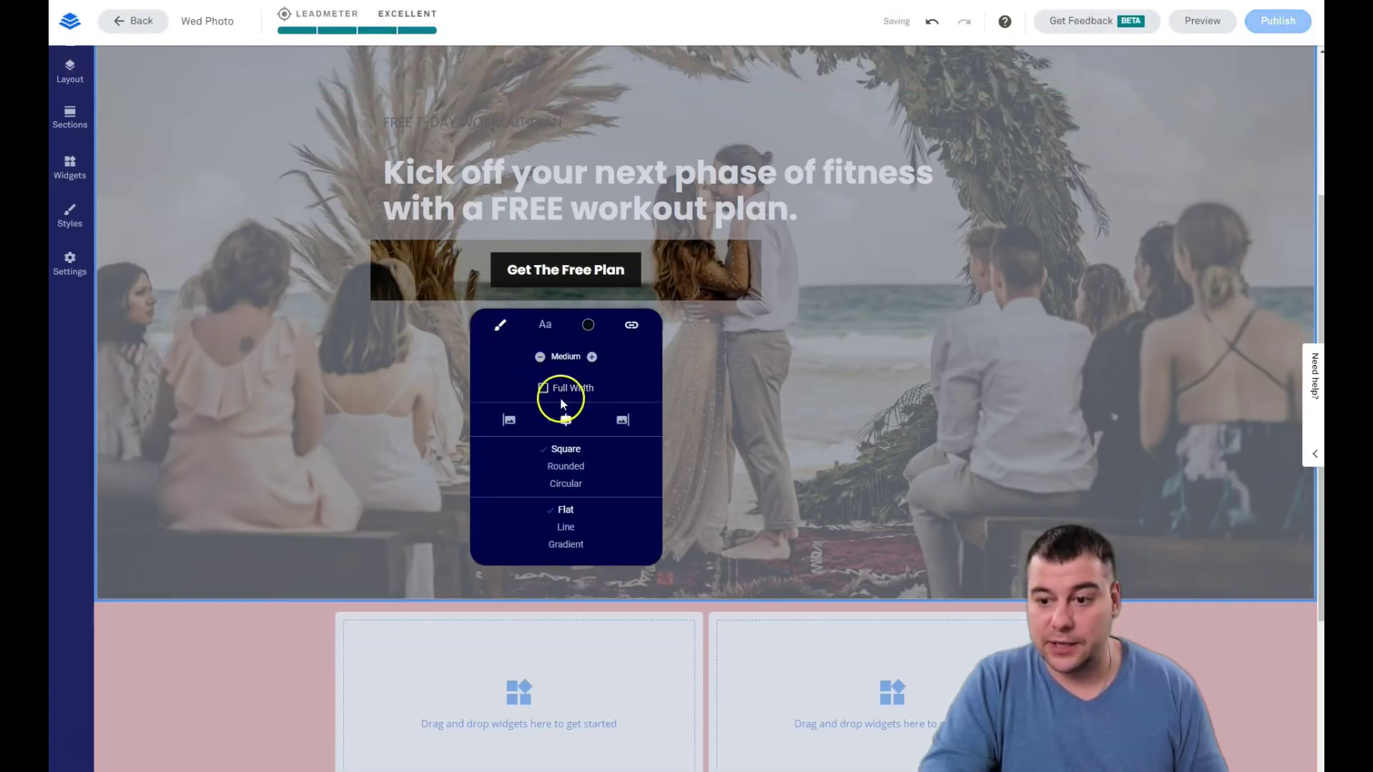
{"action": "left_click", "coordinate": [565, 466]}
{"action": "left_click_drag", "start_coordinate": [544, 511], "coordinate": [573, 510]}
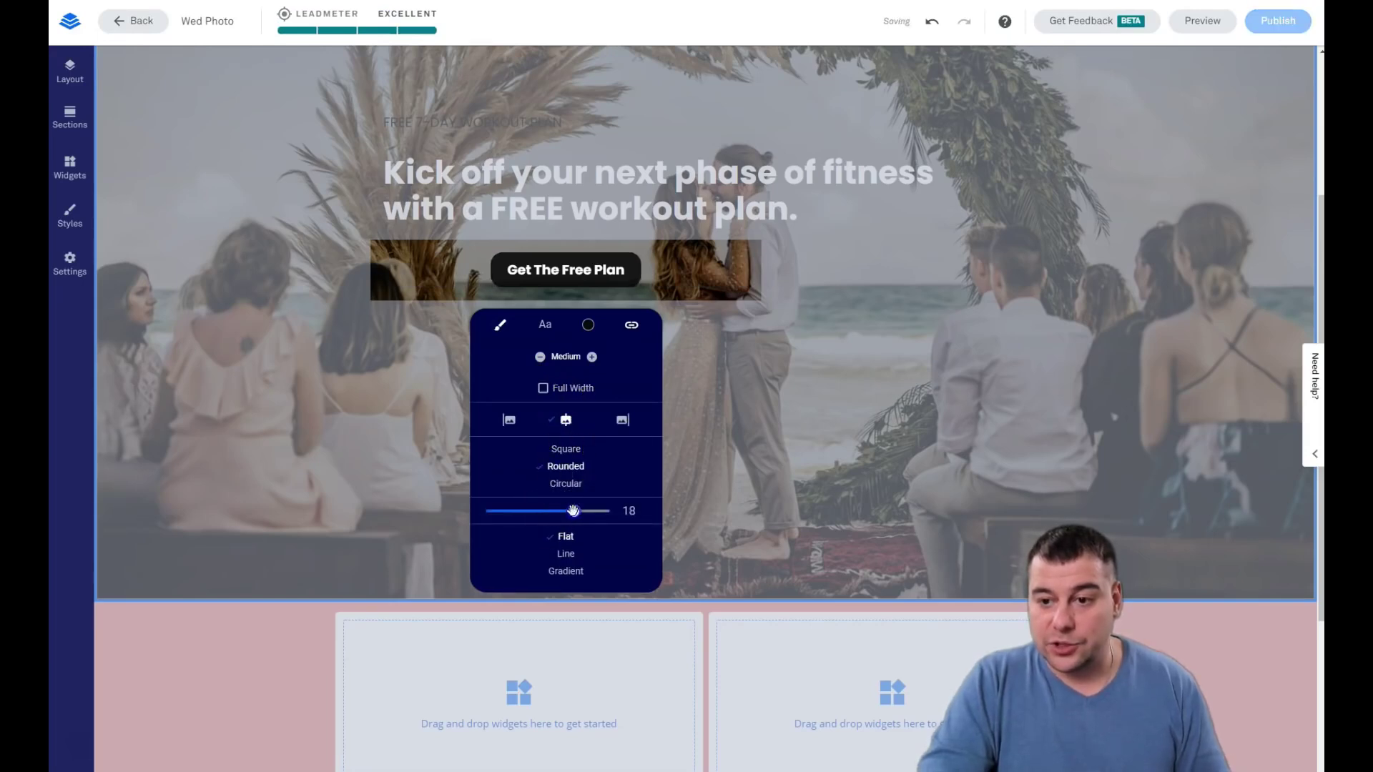
Step: Try the Circular corners and then the Line style on the "Get The Free Plan" button
{"action": "left_click", "coordinate": [560, 557]}
{"action": "left_click", "coordinate": [557, 485]}
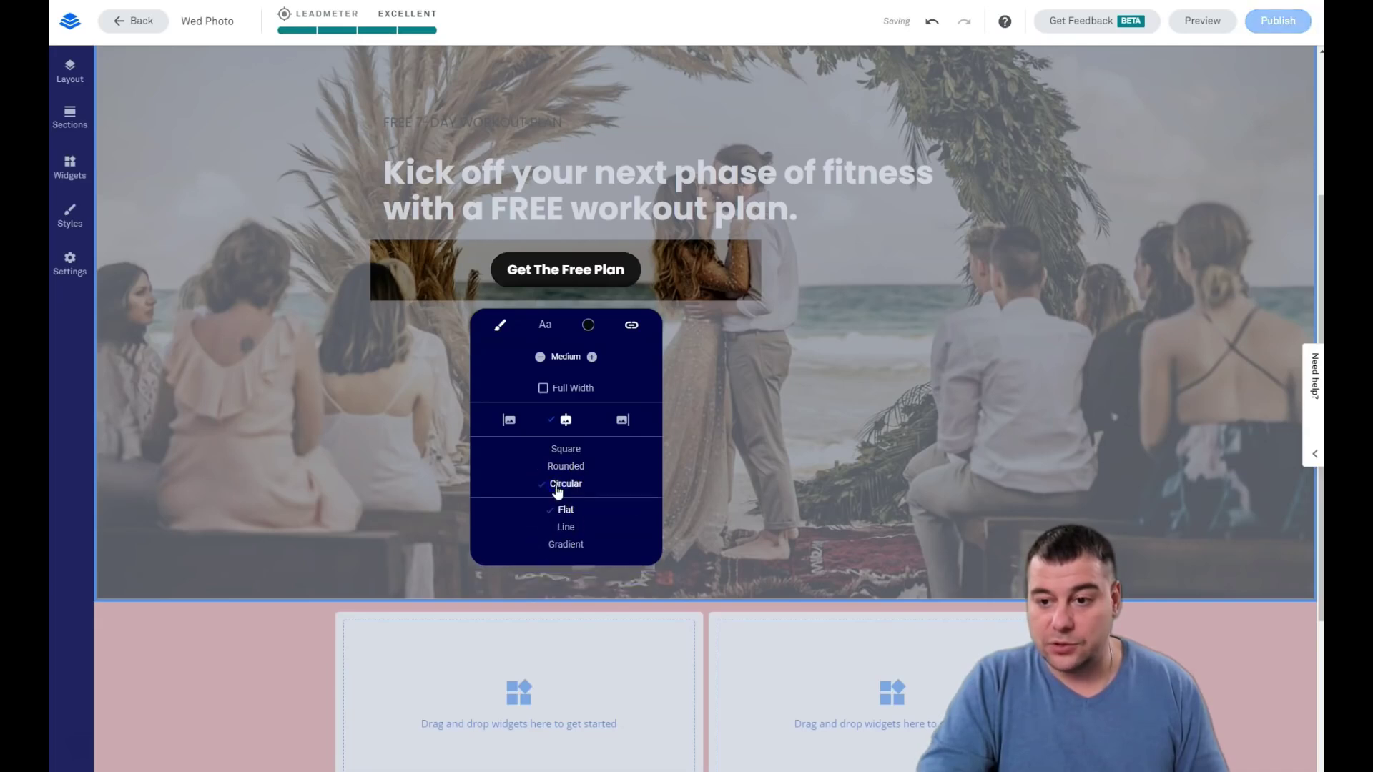
{"action": "left_click", "coordinate": [567, 528]}
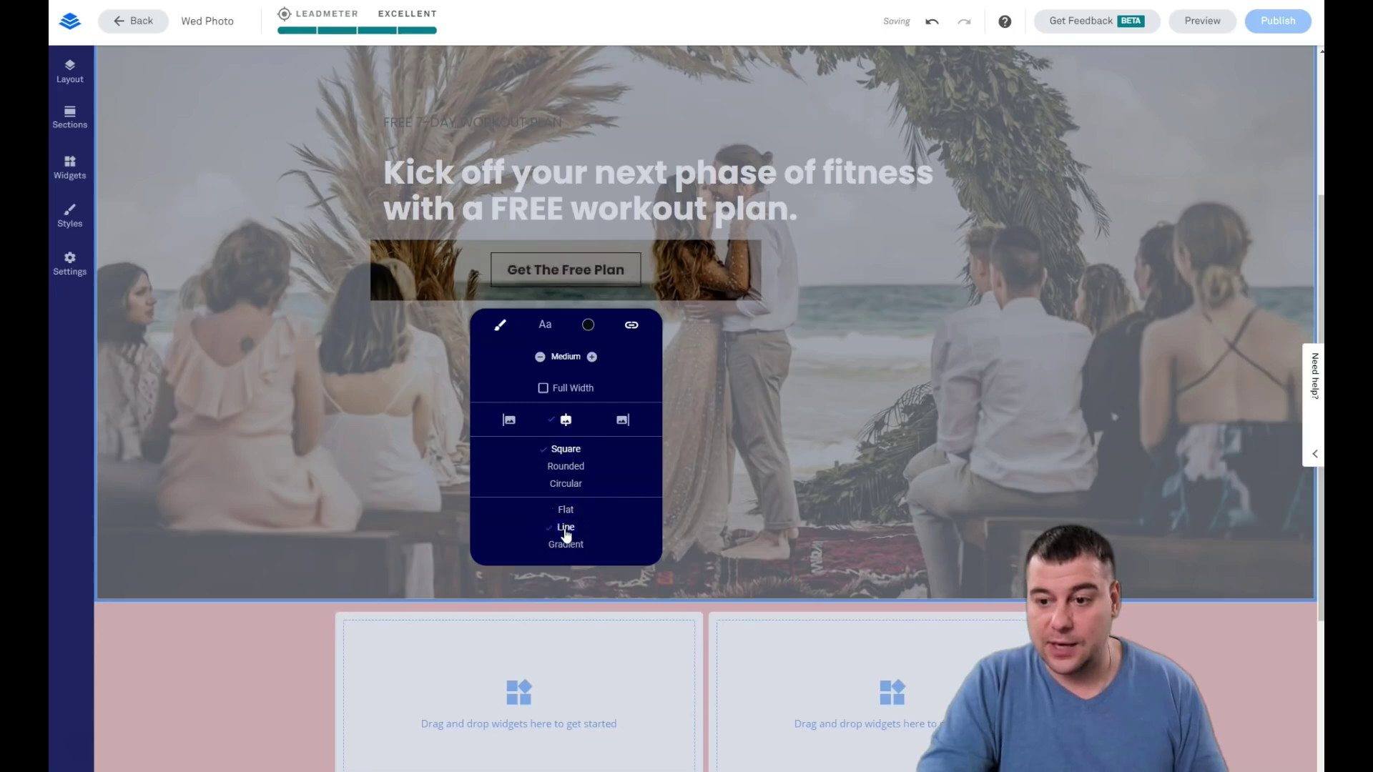
{"action": "left_click", "coordinate": [629, 254]}
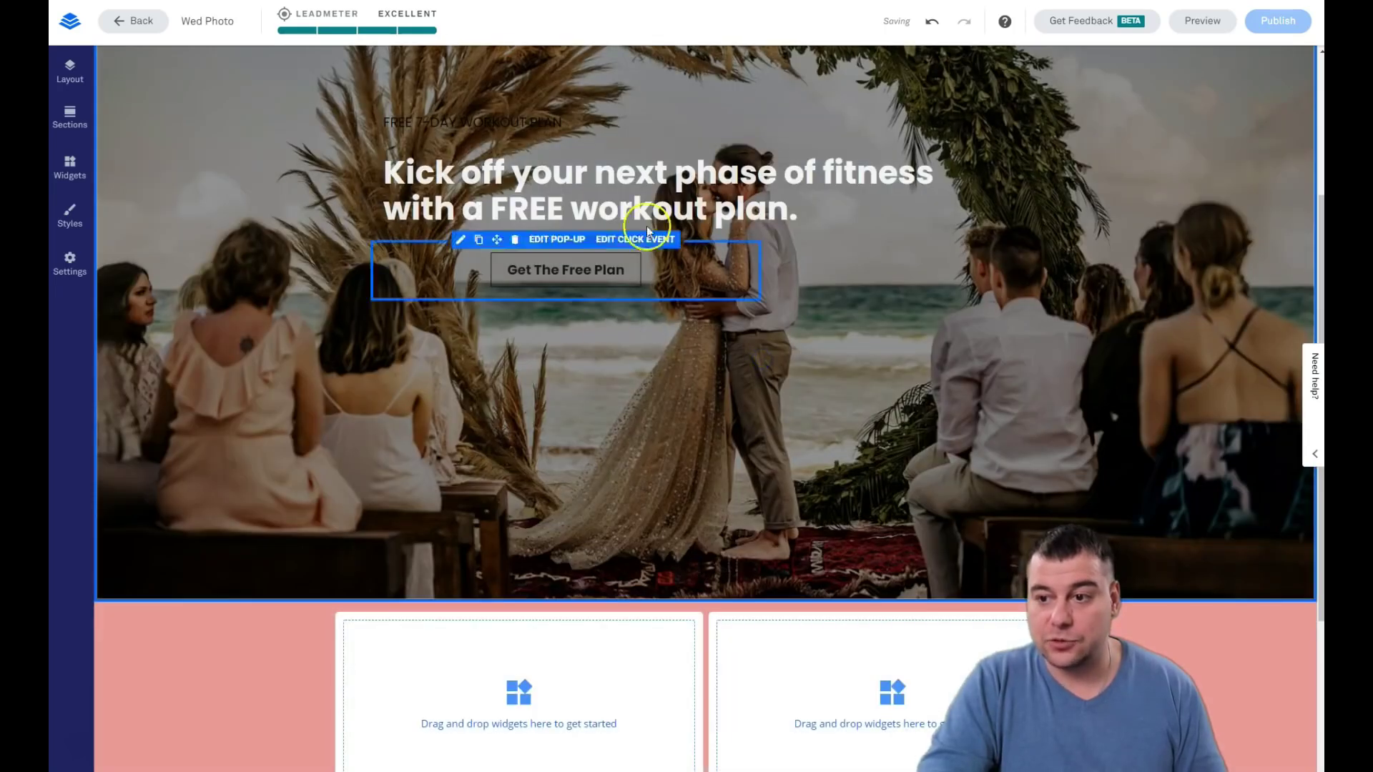
Step: Delete the empty element beside the "Get The Free Plan" button
{"action": "left_click", "coordinate": [801, 264]}
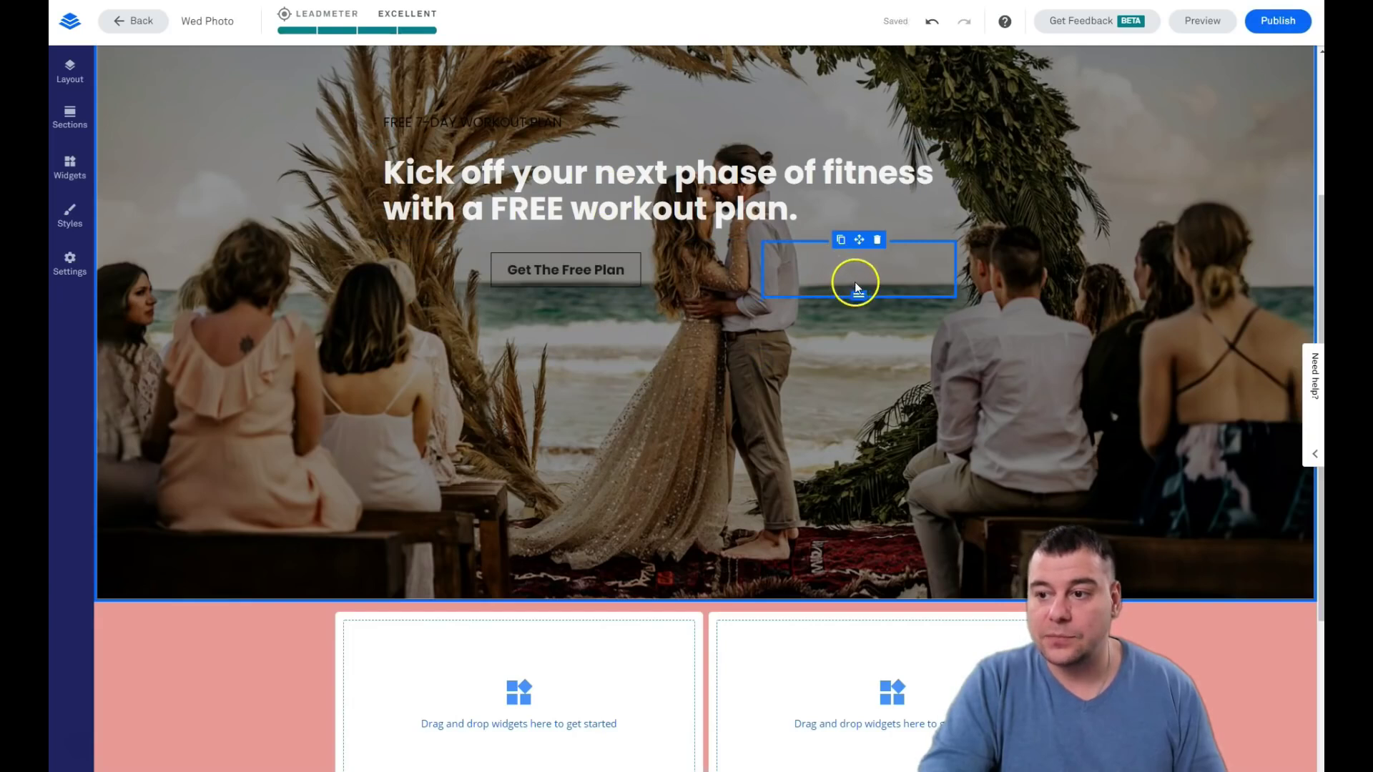
{"action": "left_click", "coordinate": [878, 240]}
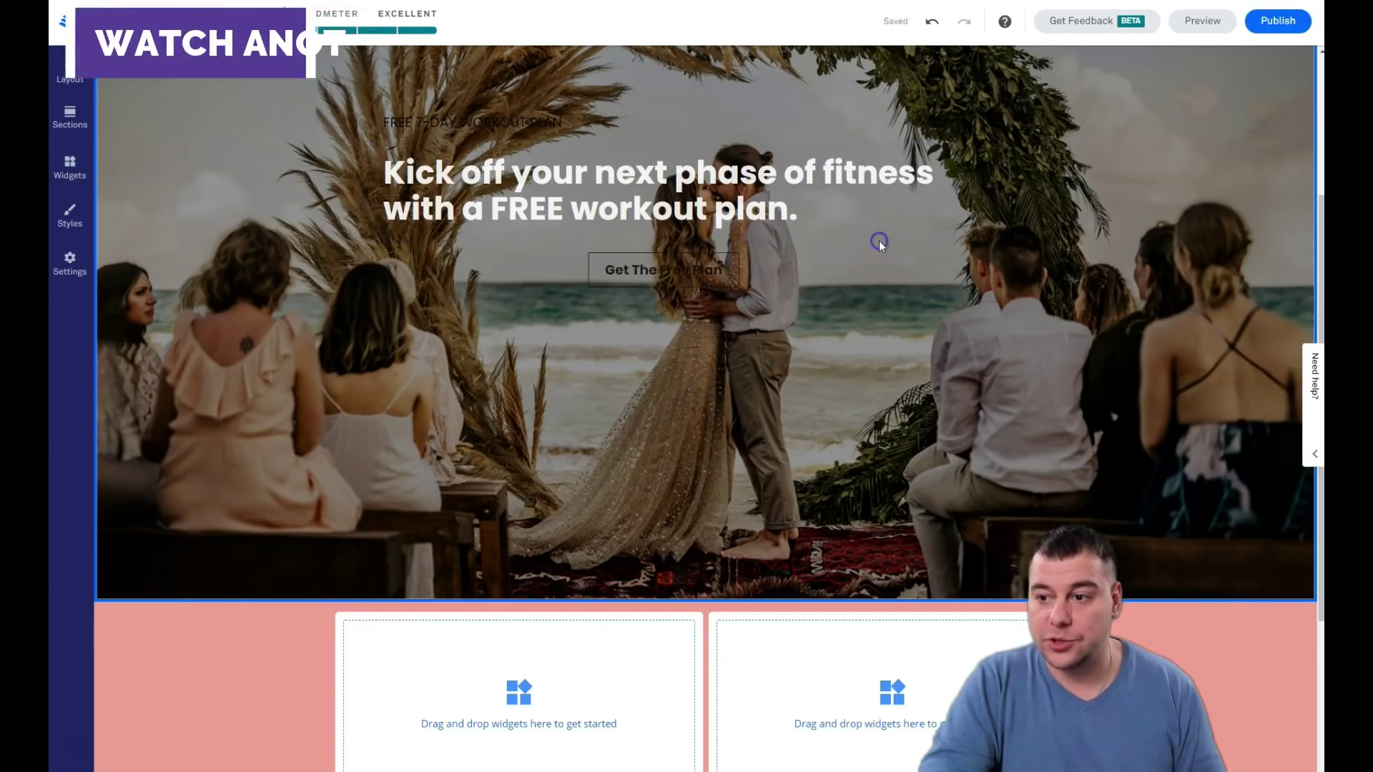
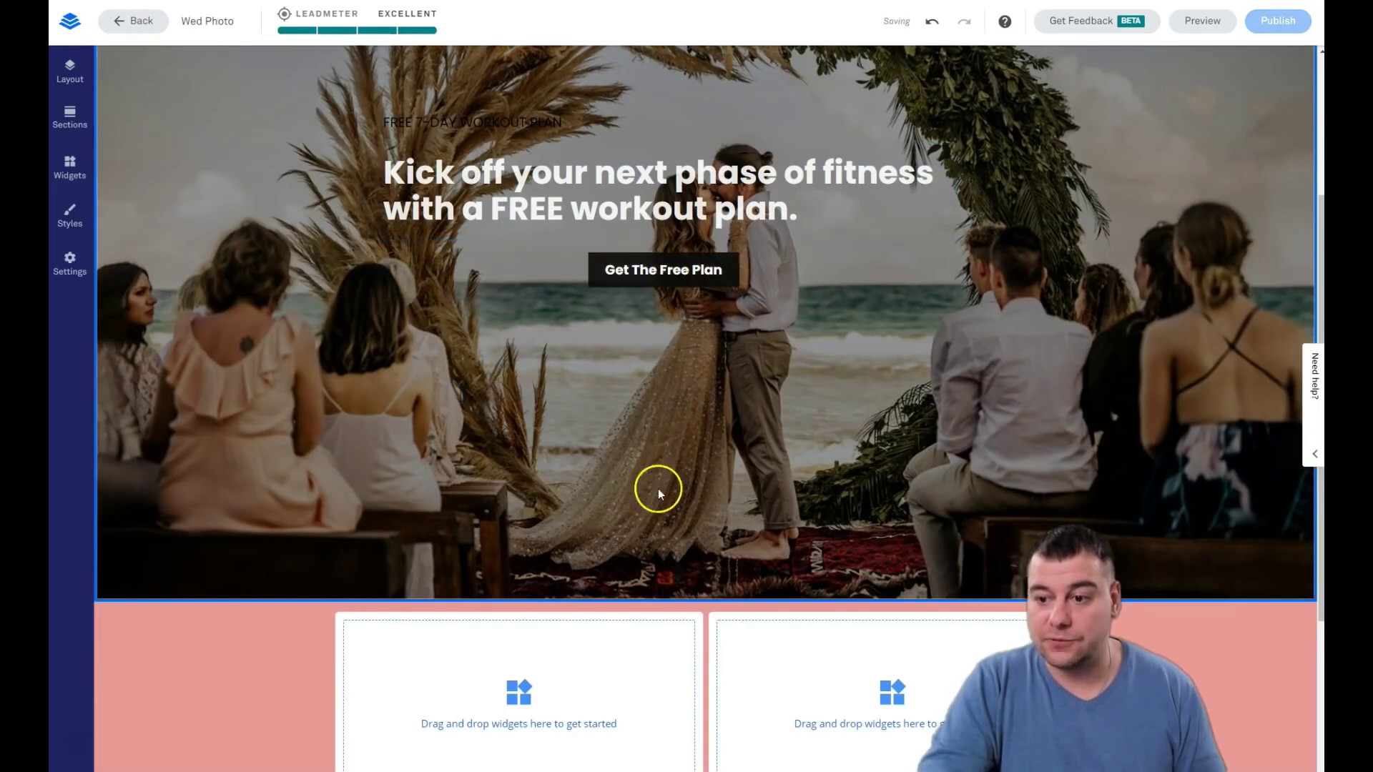
Step: Centre the "FREE 7-DAY WORKOUT PLAN" line above the headline, set its size to 7 and colour it white
{"action": "scroll", "coordinate": [656, 472], "scroll_direction": "up", "scroll_amount": 3}
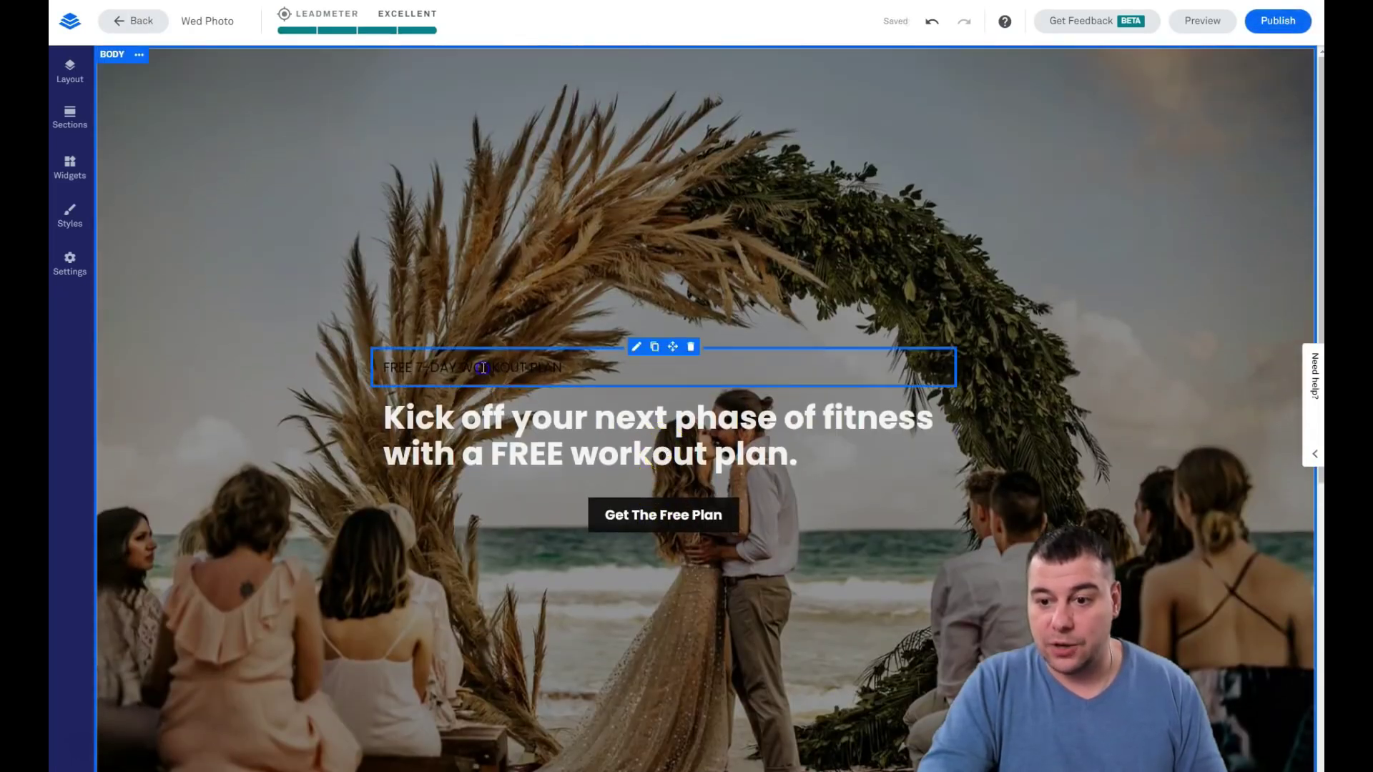
{"action": "double_click", "coordinate": [483, 368]}
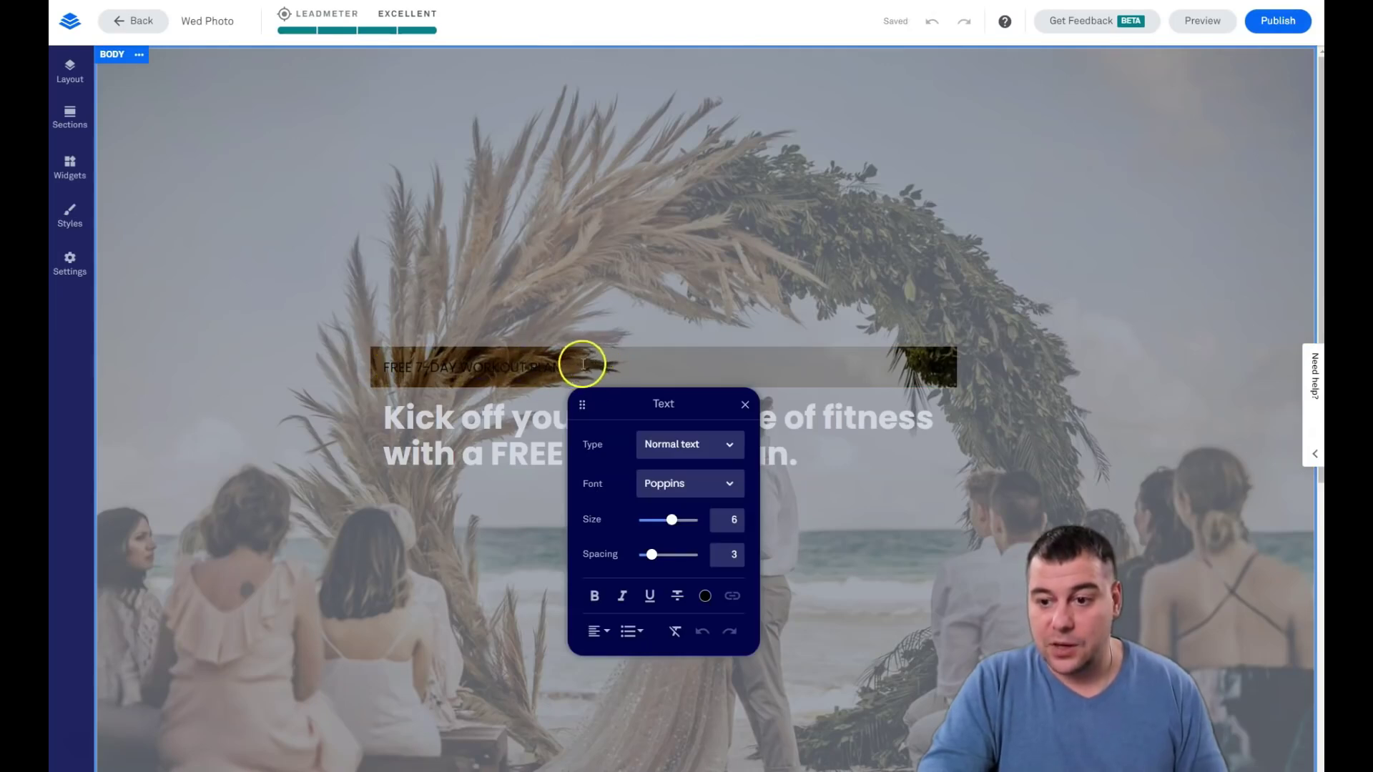
{"action": "left_click_drag", "start_coordinate": [582, 359], "coordinate": [488, 370]}
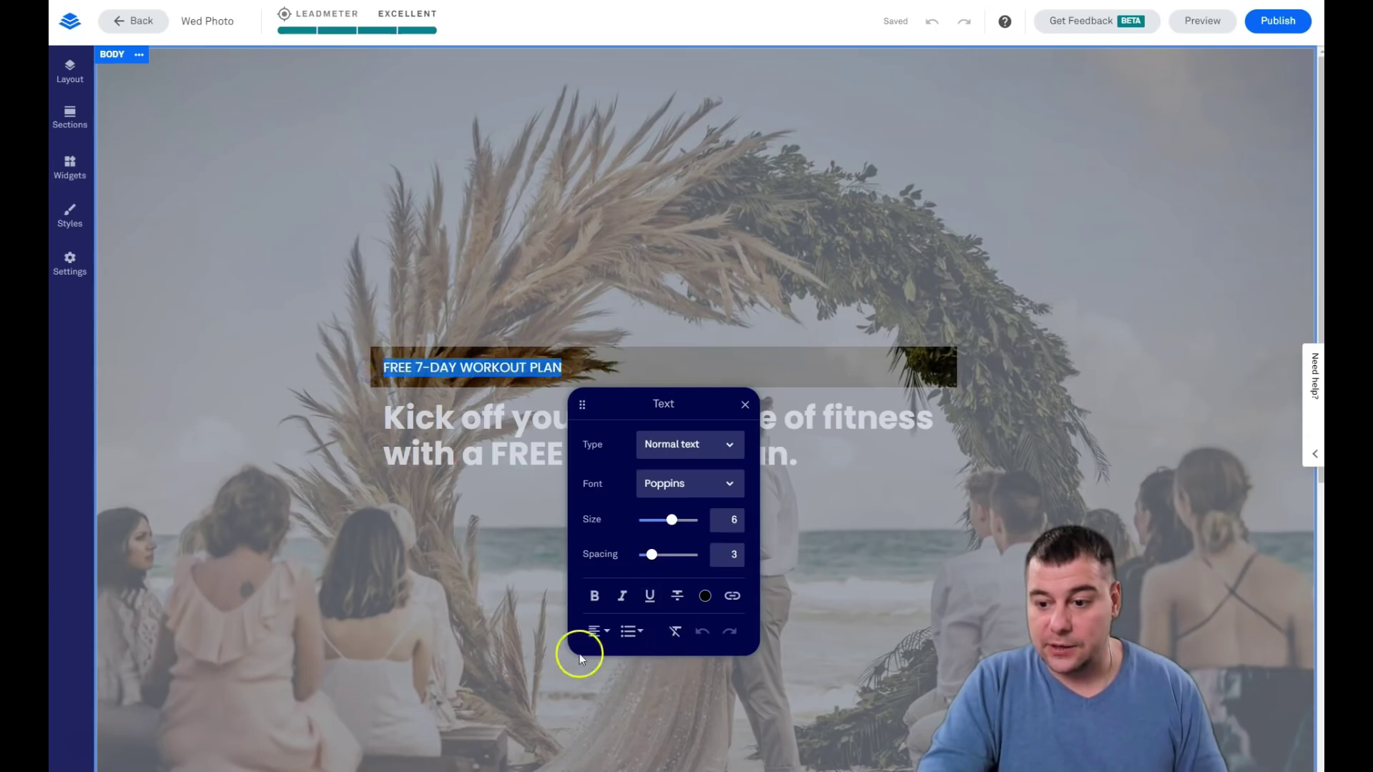
{"action": "left_click", "coordinate": [599, 635]}
{"action": "left_click", "coordinate": [604, 638]}
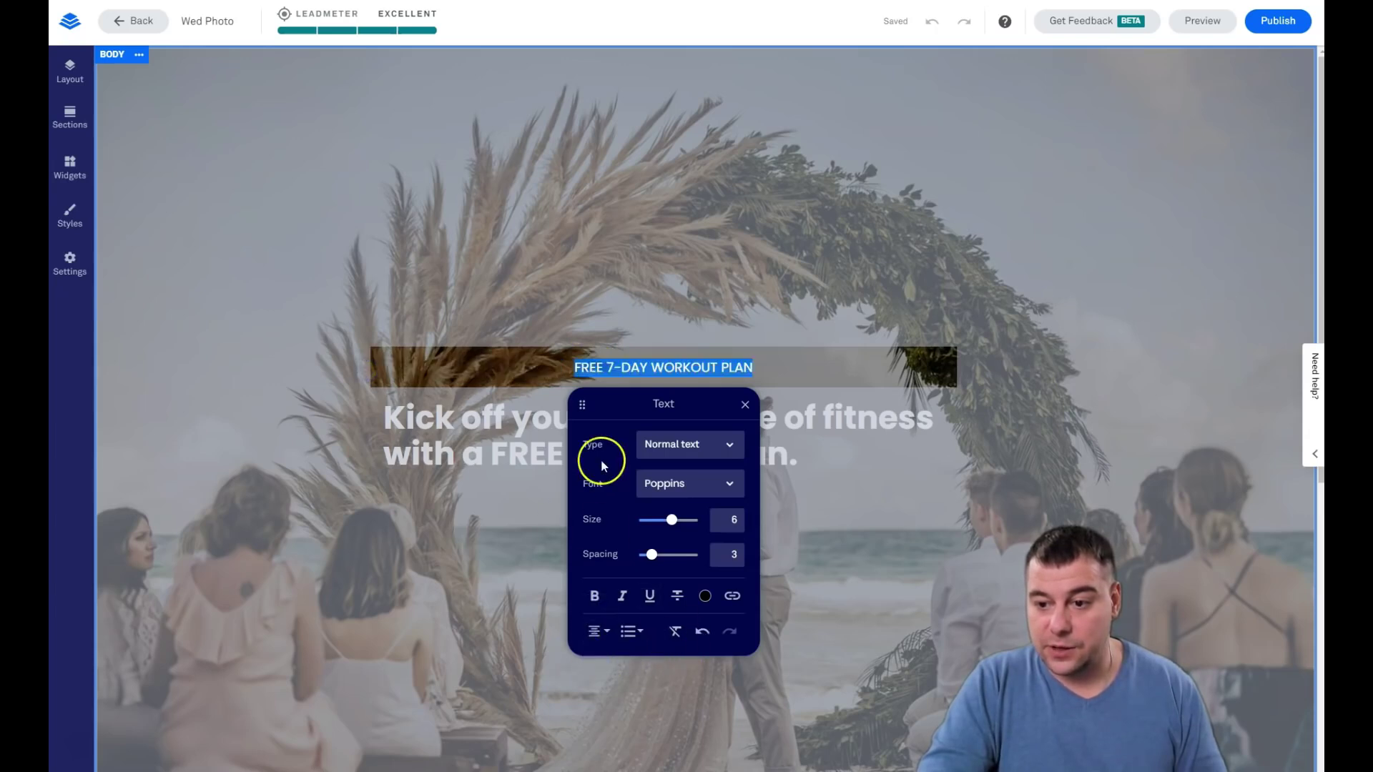
{"action": "left_click_drag", "start_coordinate": [672, 520], "coordinate": [680, 521]}
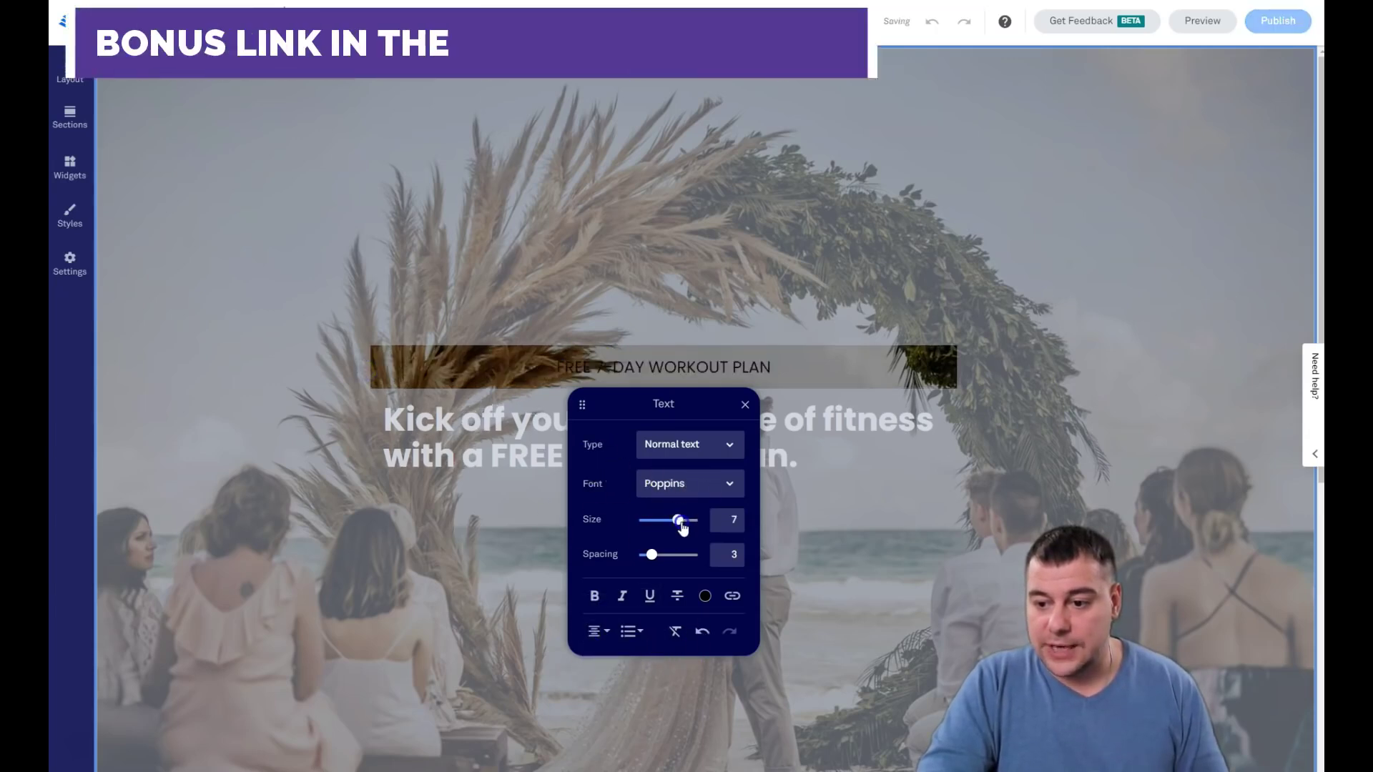
{"action": "left_click", "coordinate": [705, 594]}
{"action": "left_click", "coordinate": [699, 495]}
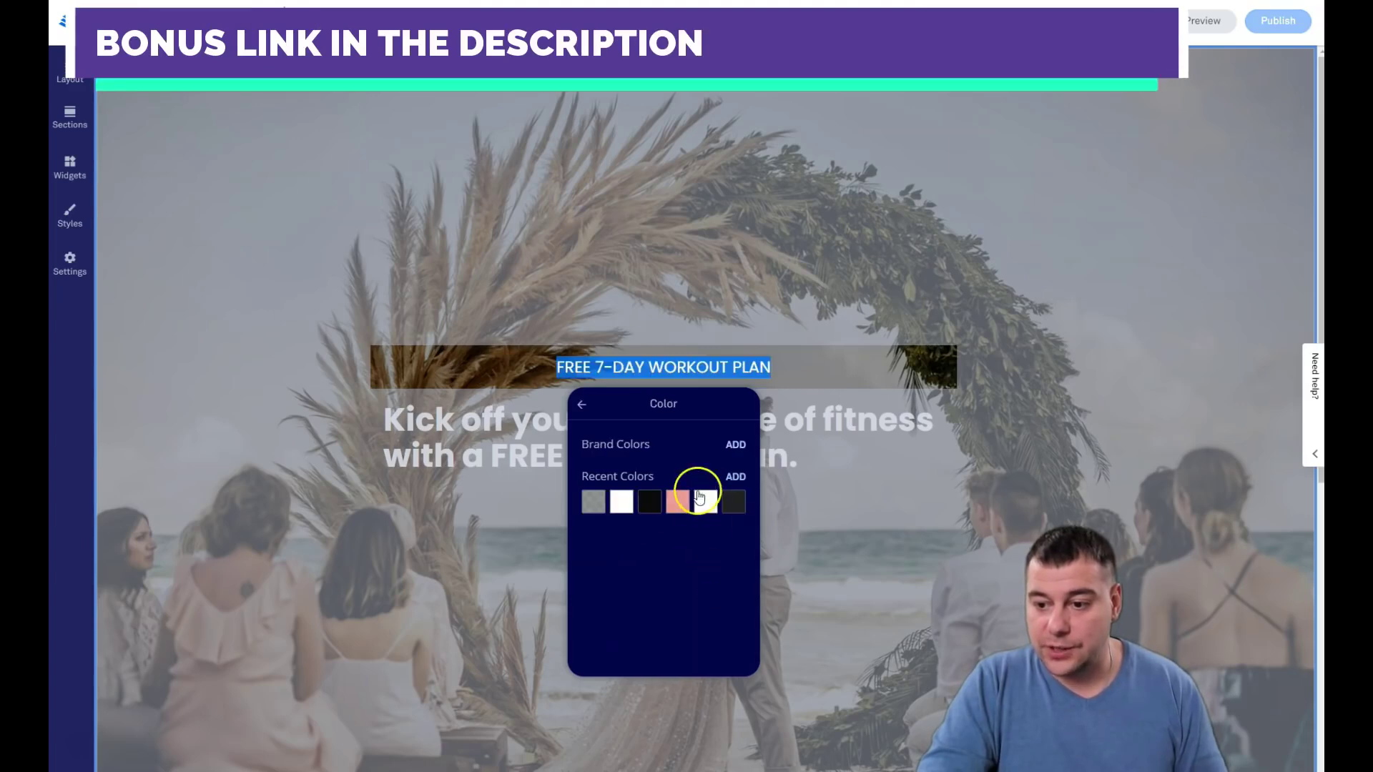
{"action": "left_click", "coordinate": [547, 538]}
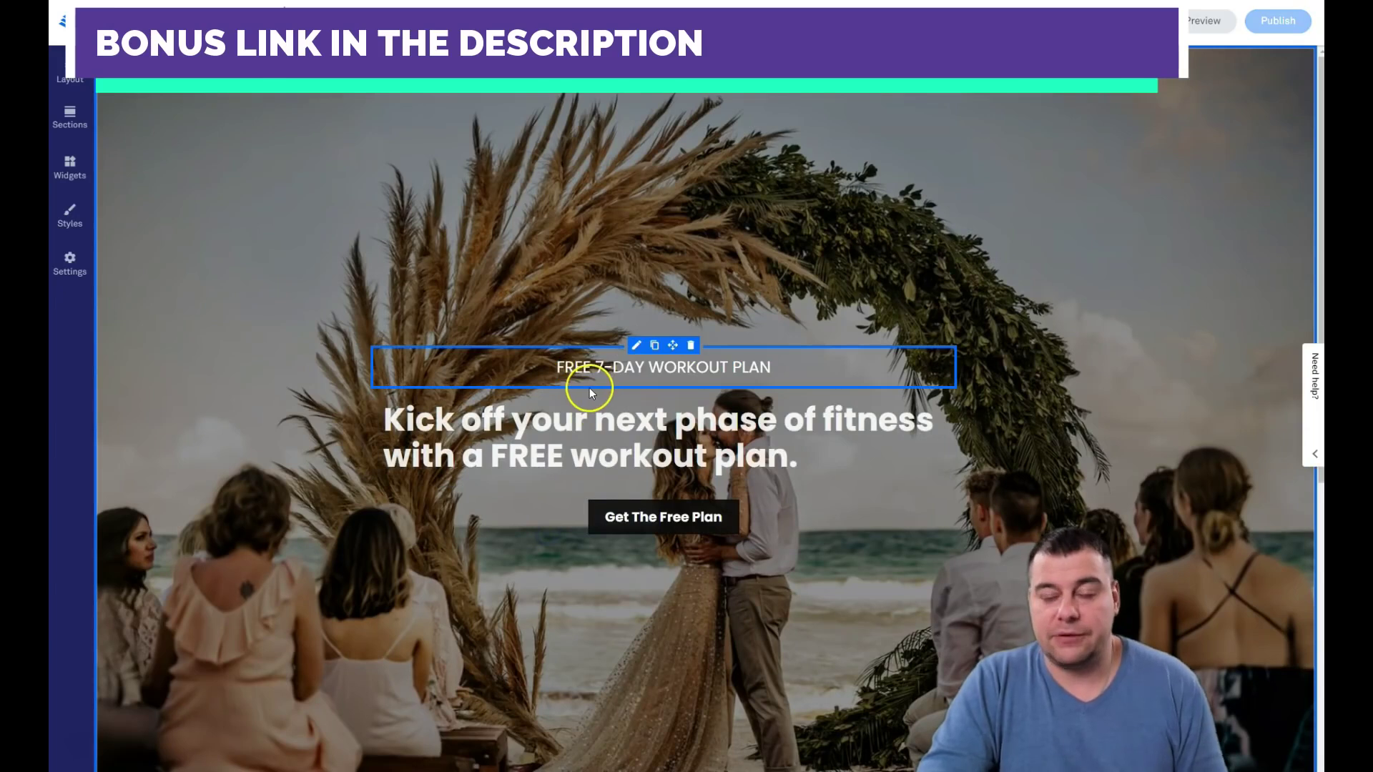
{"action": "left_click", "coordinate": [589, 391]}
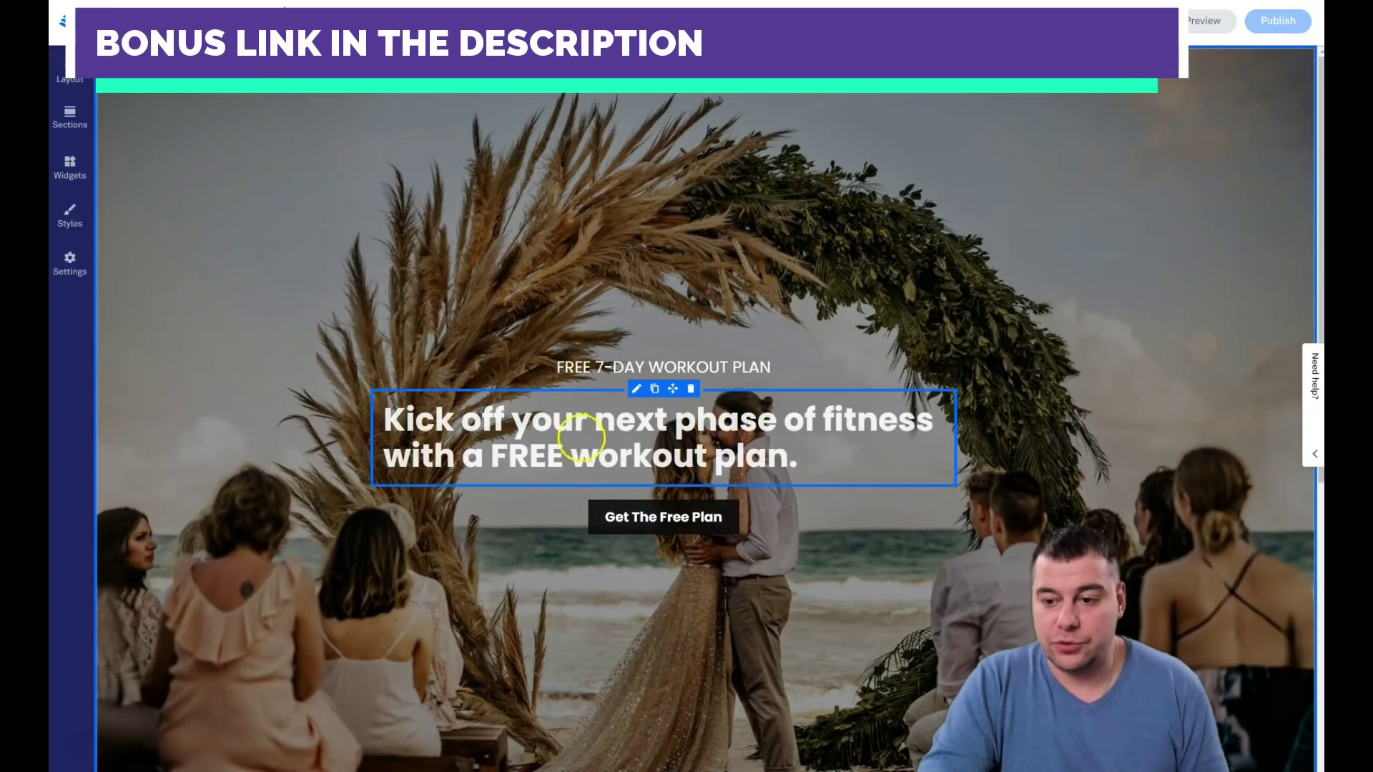
Step: Set the "Kick off your next phase of fitness" headline's size to 4 and its spacing to 4
{"action": "double_click", "coordinate": [629, 449]}
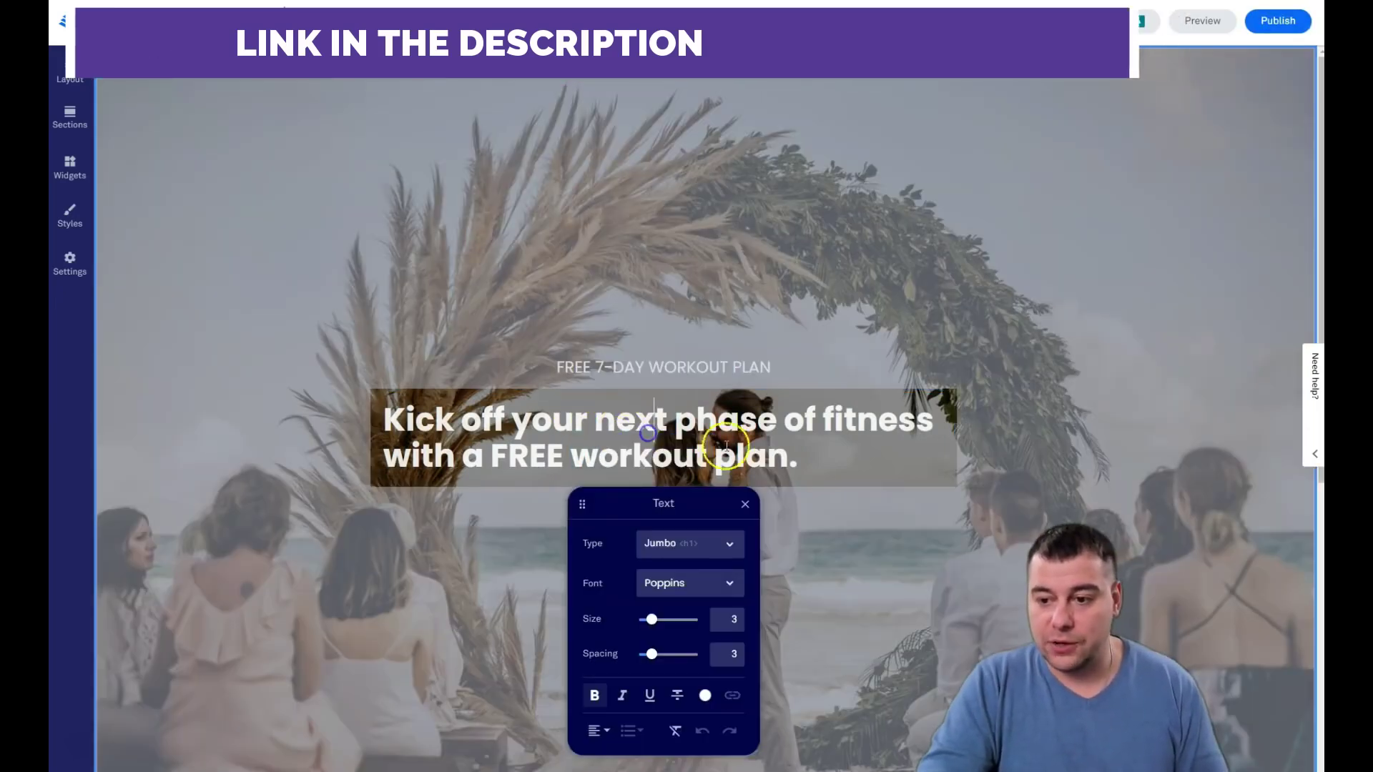
{"action": "left_click_drag", "start_coordinate": [802, 468], "coordinate": [413, 422]}
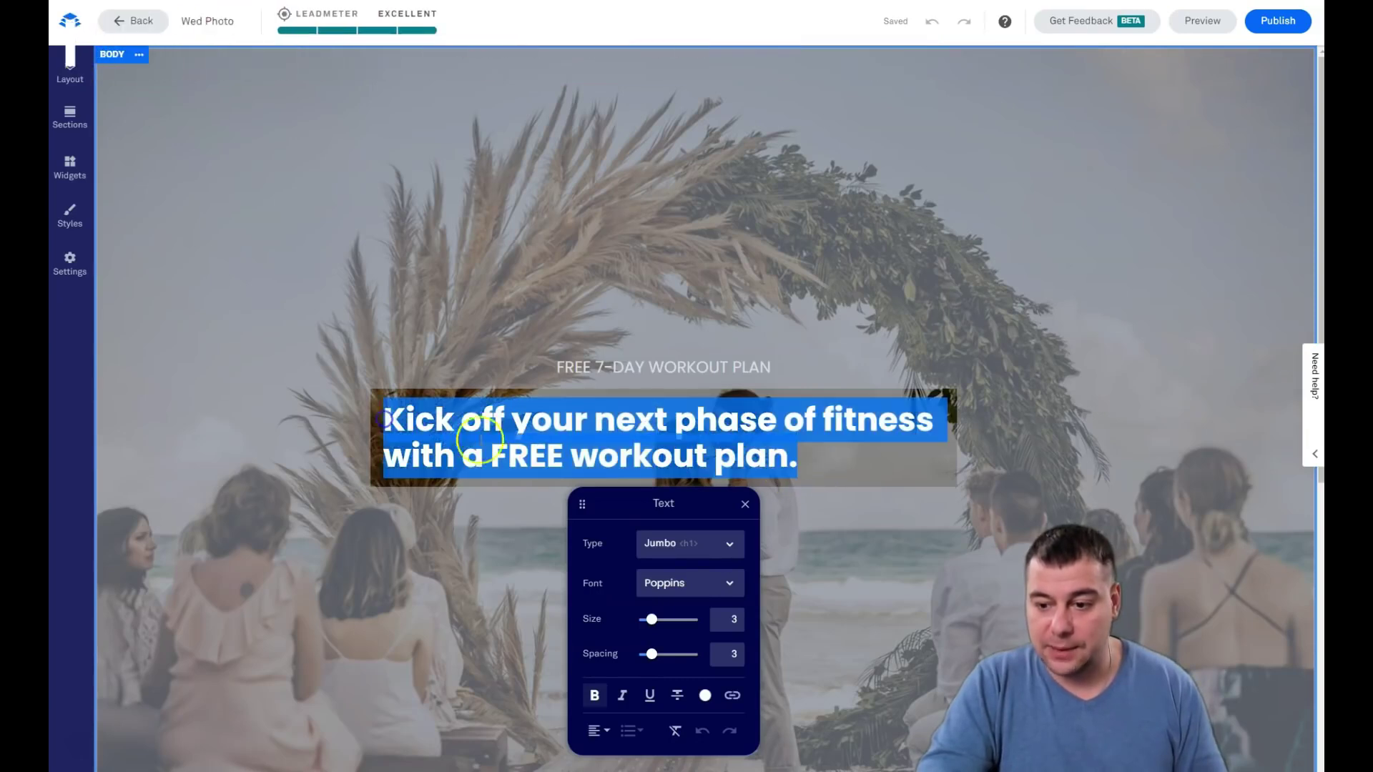
{"action": "left_click_drag", "start_coordinate": [652, 620], "coordinate": [658, 656]}
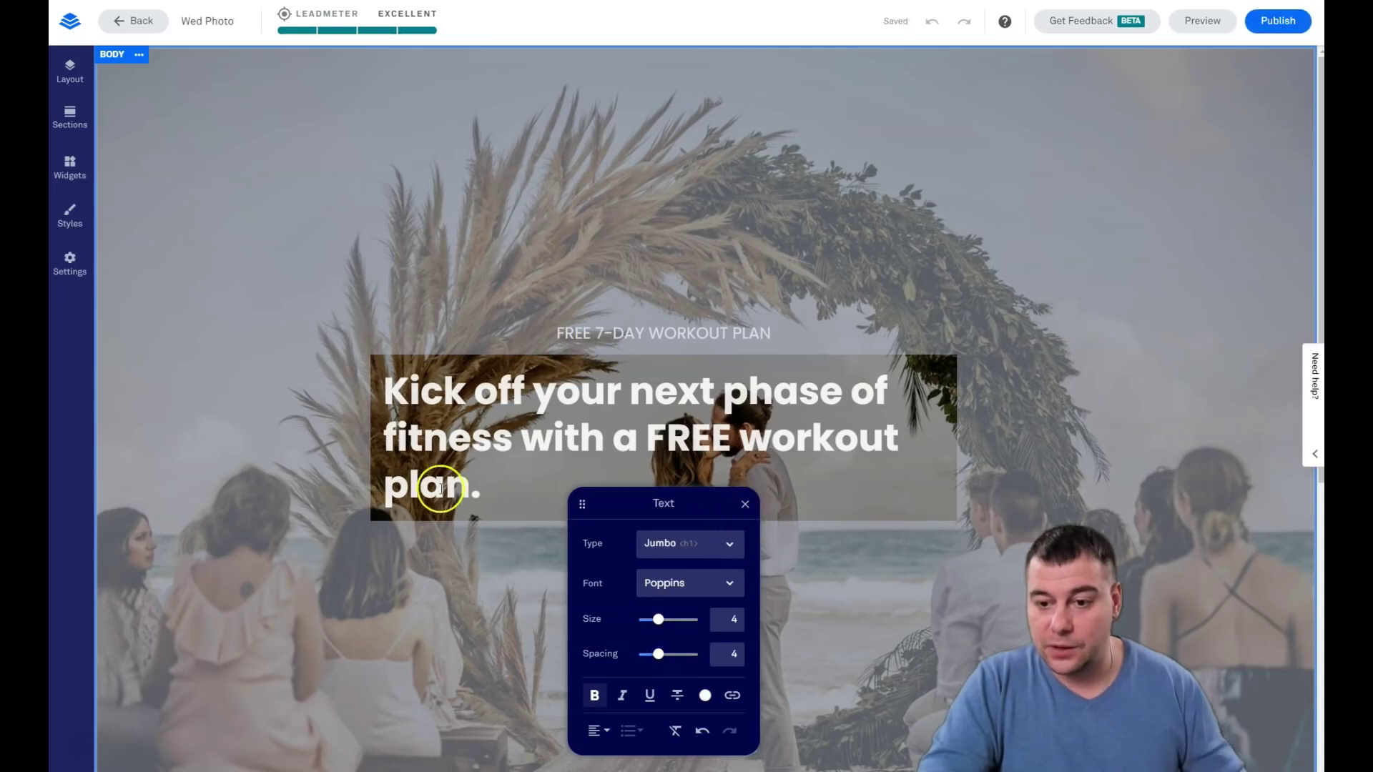
Step: Replace the fitness headline with "Your best wedding photos"
{"action": "triple_click", "coordinate": [425, 393]}
{"action": "type", "text": "Your besr wedding photos"}
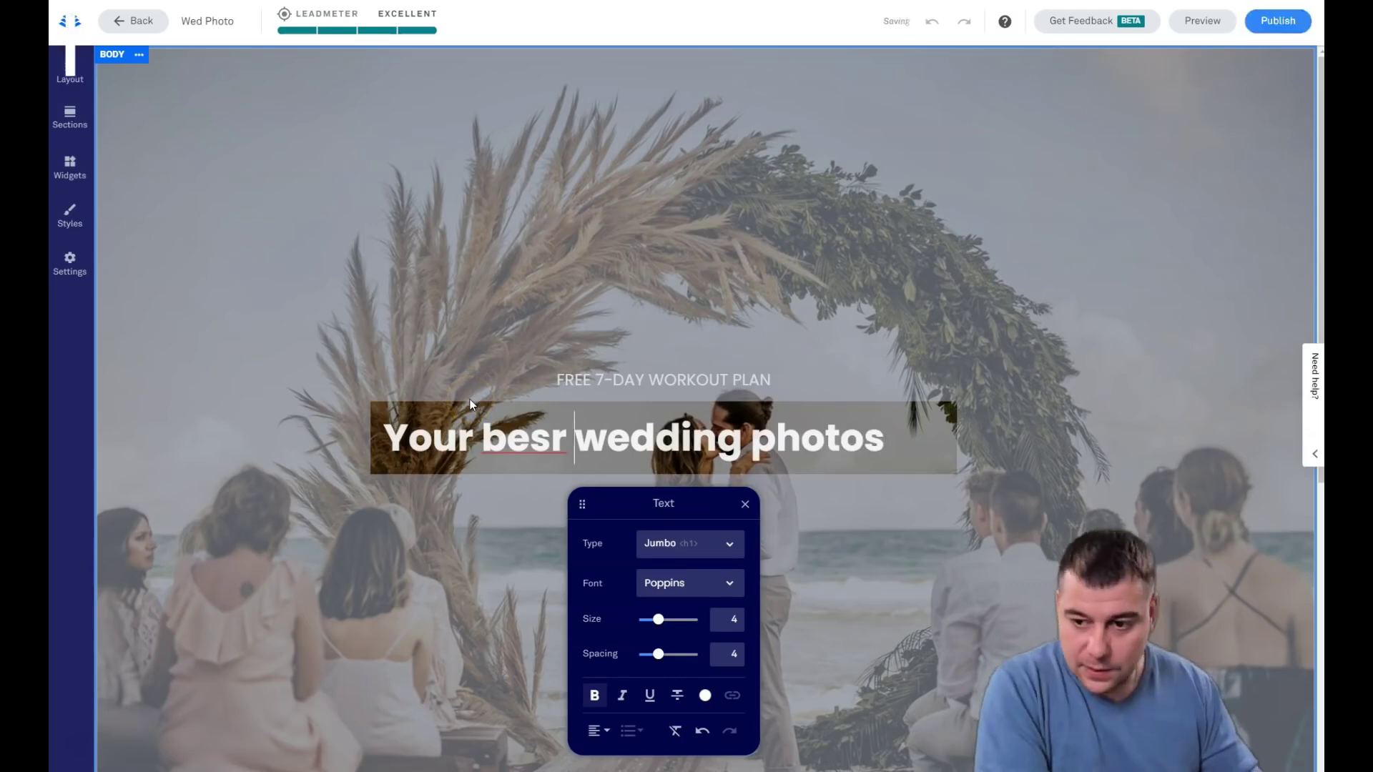
{"action": "key", "text": "Left"}
{"action": "key", "text": "Left"}
{"action": "key", "text": "Left"}
{"action": "key", "text": "Left"}
{"action": "key", "text": "Left"}
{"action": "key", "text": "Left"}
{"action": "key", "text": "Left"}
{"action": "key", "text": "Left"}
{"action": "key", "text": "Left"}
{"action": "key", "text": "Left"}
{"action": "key", "text": "Left"}
{"action": "key", "text": "Left"}
{"action": "key", "text": "Left"}
{"action": "key", "text": "Left"}
{"action": "key", "text": "Left"}
{"action": "key", "text": "BackSpace"}
{"action": "type", "text": "t"}
Step: Replace the "FREE 7-DAY WORKOUT PLAN" line above the headline with "Order now"
{"action": "left_click", "coordinate": [881, 386]}
{"action": "left_click_drag", "start_coordinate": [881, 387], "coordinate": [539, 377]}
{"action": "type", "text": "Order now"}
{"action": "left_click", "coordinate": [760, 472]}
{"action": "left_click", "coordinate": [674, 439]}
{"action": "left_click", "coordinate": [653, 313]}
{"action": "left_click", "coordinate": [675, 437]}
{"action": "left_click", "coordinate": [662, 392]}
{"action": "left_click", "coordinate": [654, 429]}
{"action": "left_click", "coordinate": [655, 316]}
{"action": "left_click", "coordinate": [667, 441]}
{"action": "left_click", "coordinate": [653, 389]}
{"action": "left_click", "coordinate": [656, 484]}
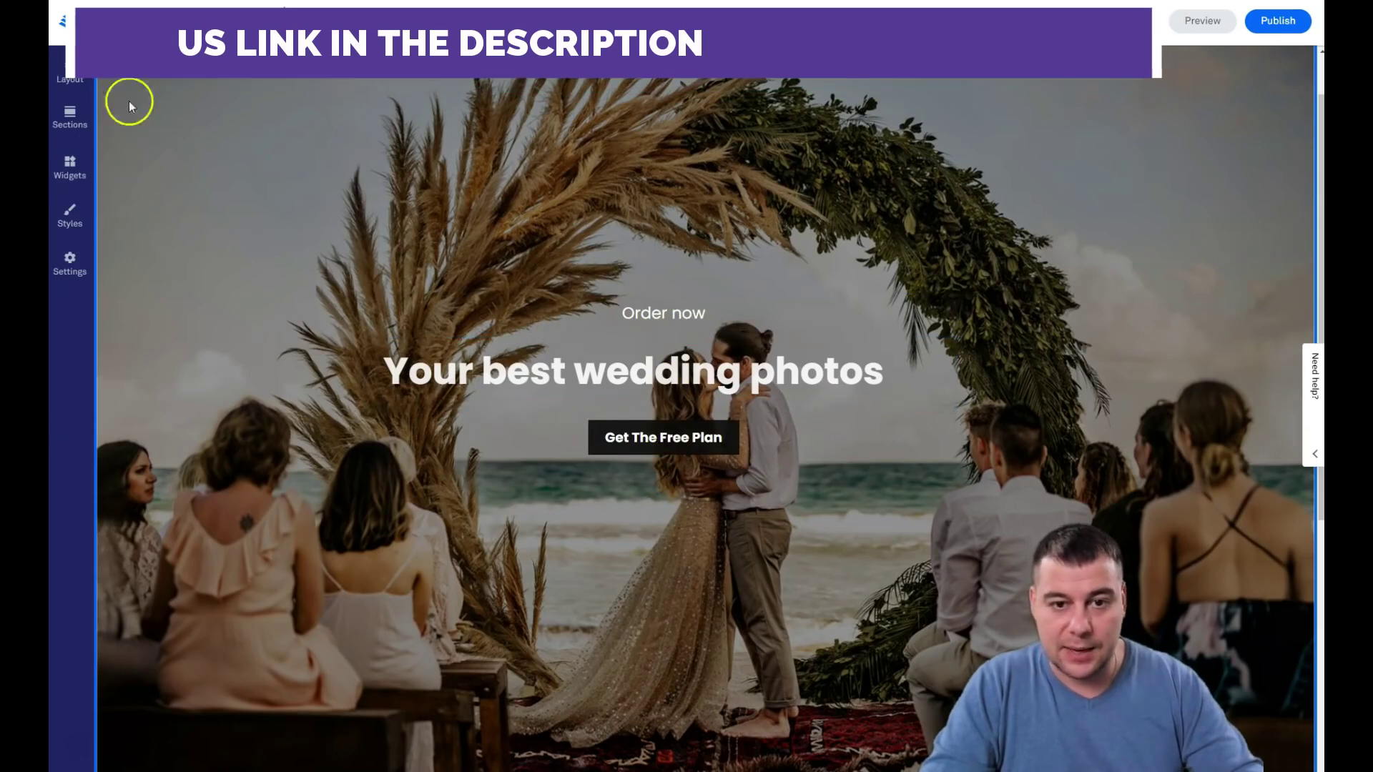
Step: Add a Text widget between the headline and the button, and replace its placeholder with "Get 20% discount"
{"action": "left_click", "coordinate": [69, 165]}
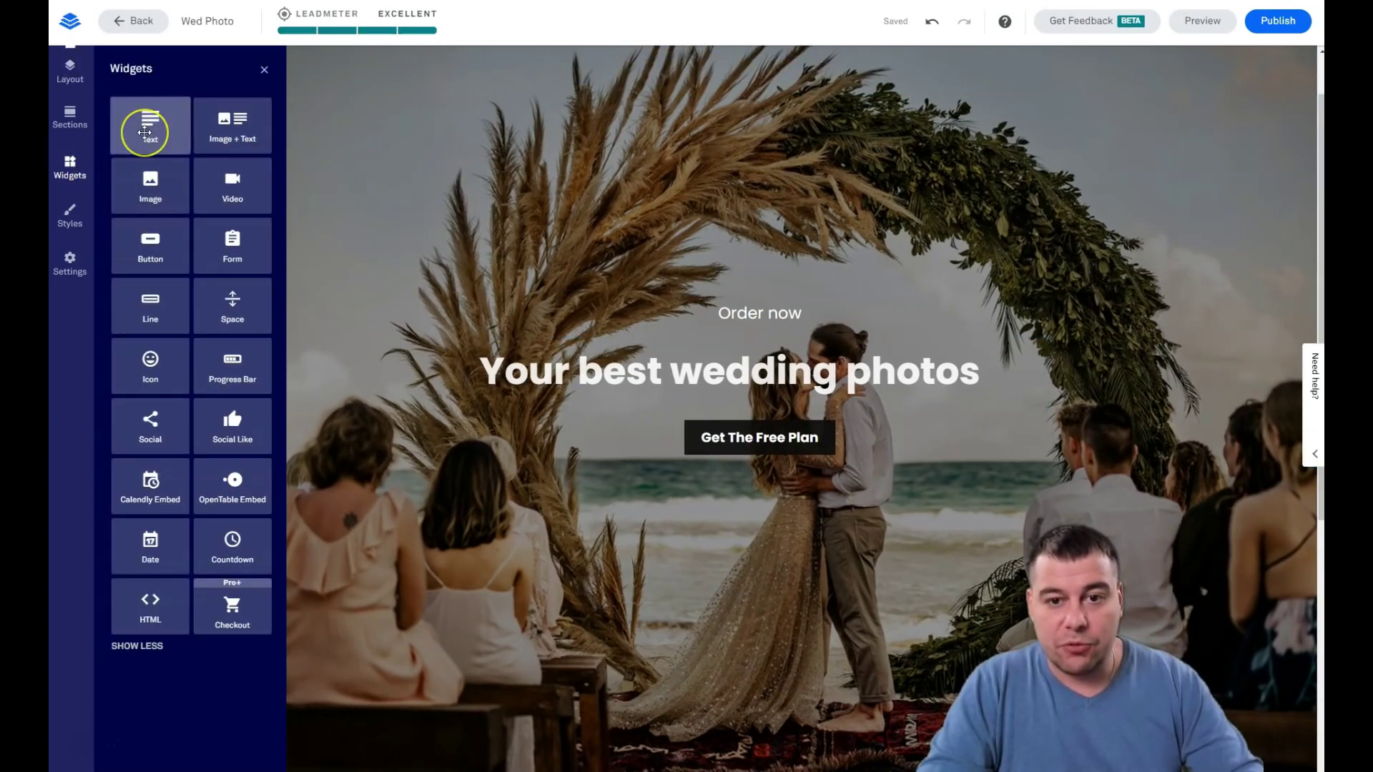
{"action": "left_click_drag", "start_coordinate": [144, 132], "coordinate": [770, 429]}
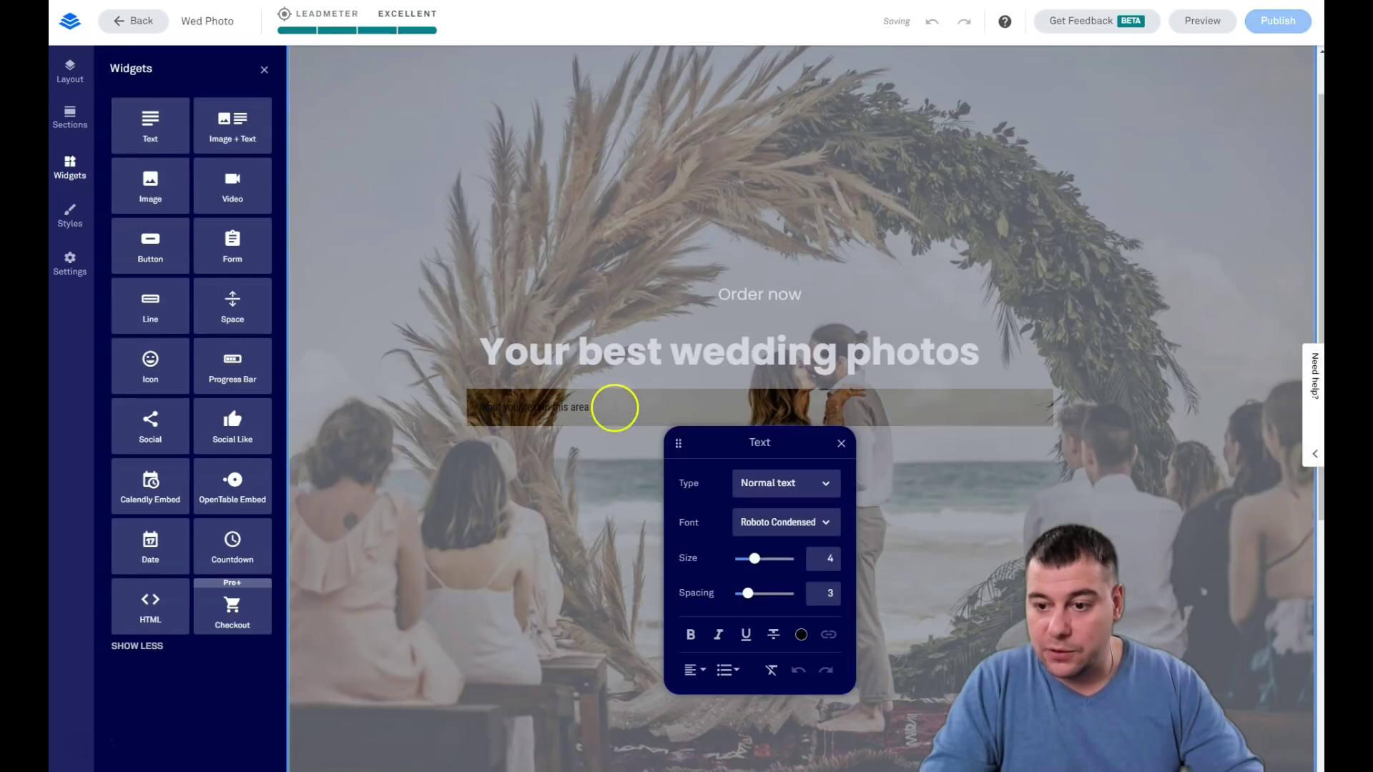
{"action": "triple_click", "coordinate": [568, 407]}
{"action": "key", "text": "BackSpace"}
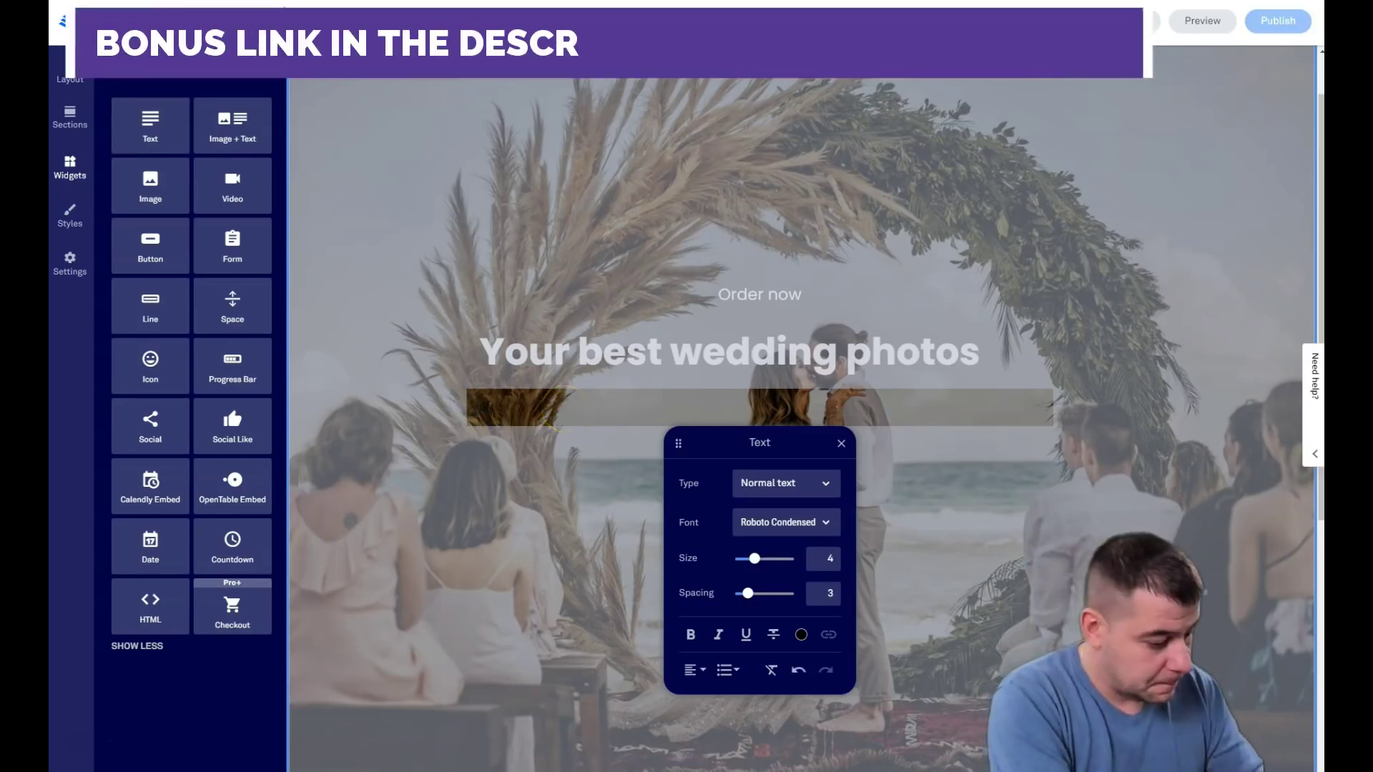
{"action": "type", "text": "Get 20% discount"}
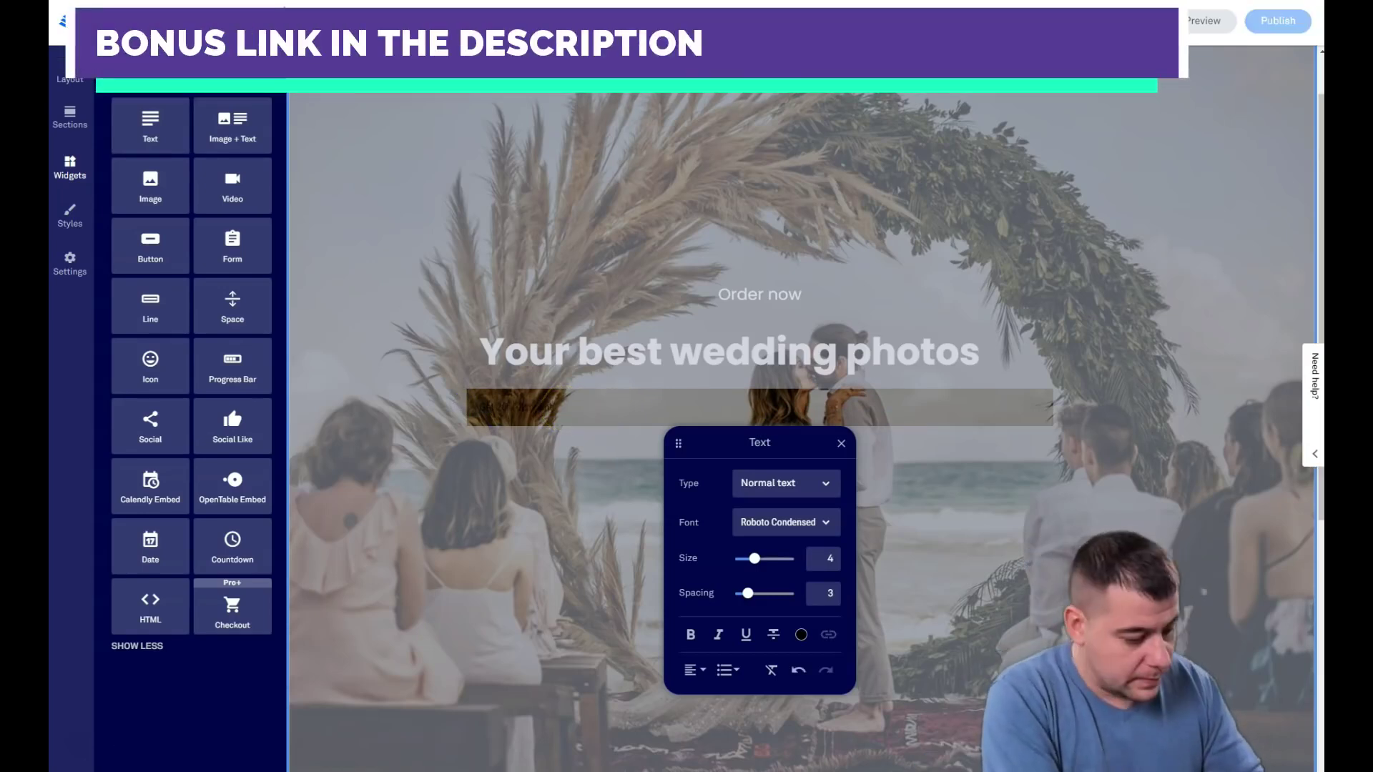
Step: Enlarge the "Get 20% discount" text, colour it white and centre it
{"action": "left_click_drag", "start_coordinate": [755, 558], "coordinate": [774, 559]}
{"action": "left_click", "coordinate": [800, 635]}
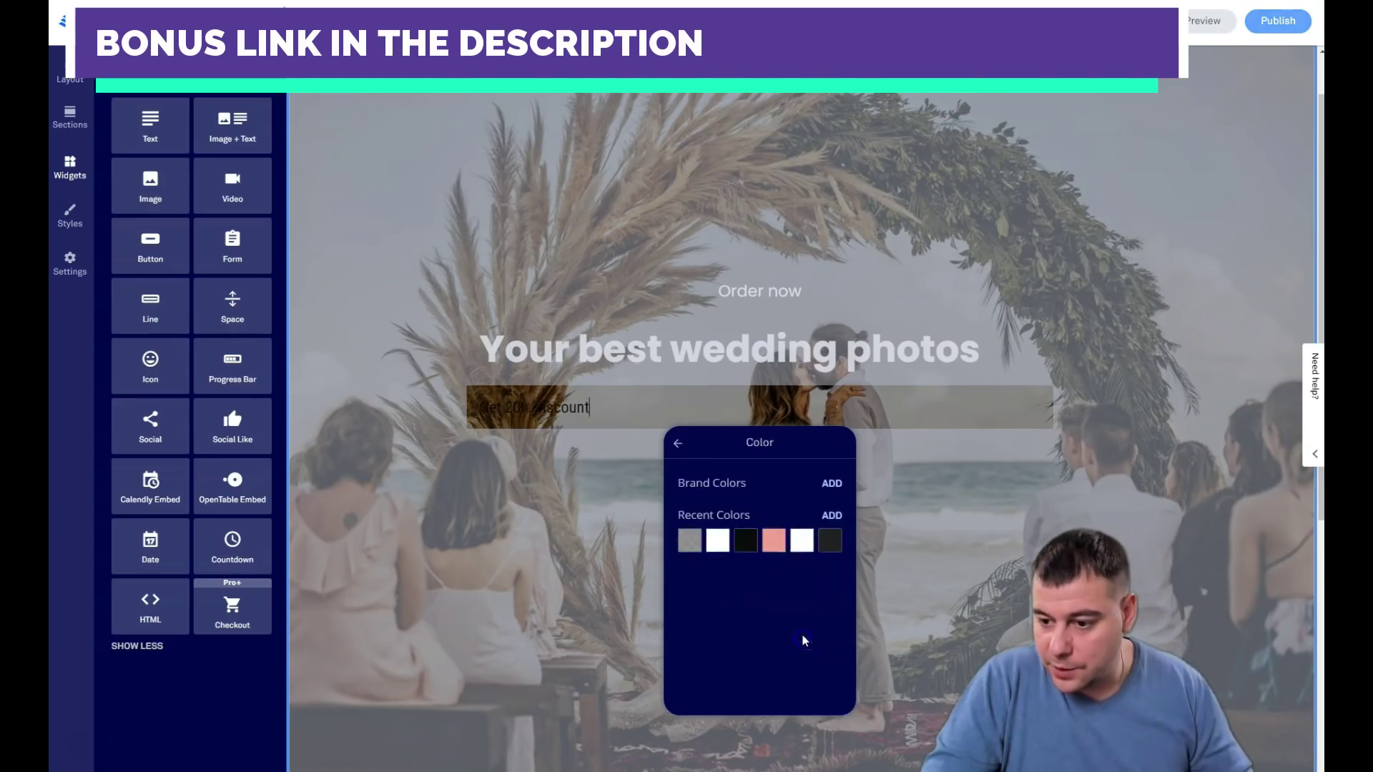
{"action": "left_click", "coordinate": [717, 541]}
{"action": "left_click", "coordinate": [696, 401]}
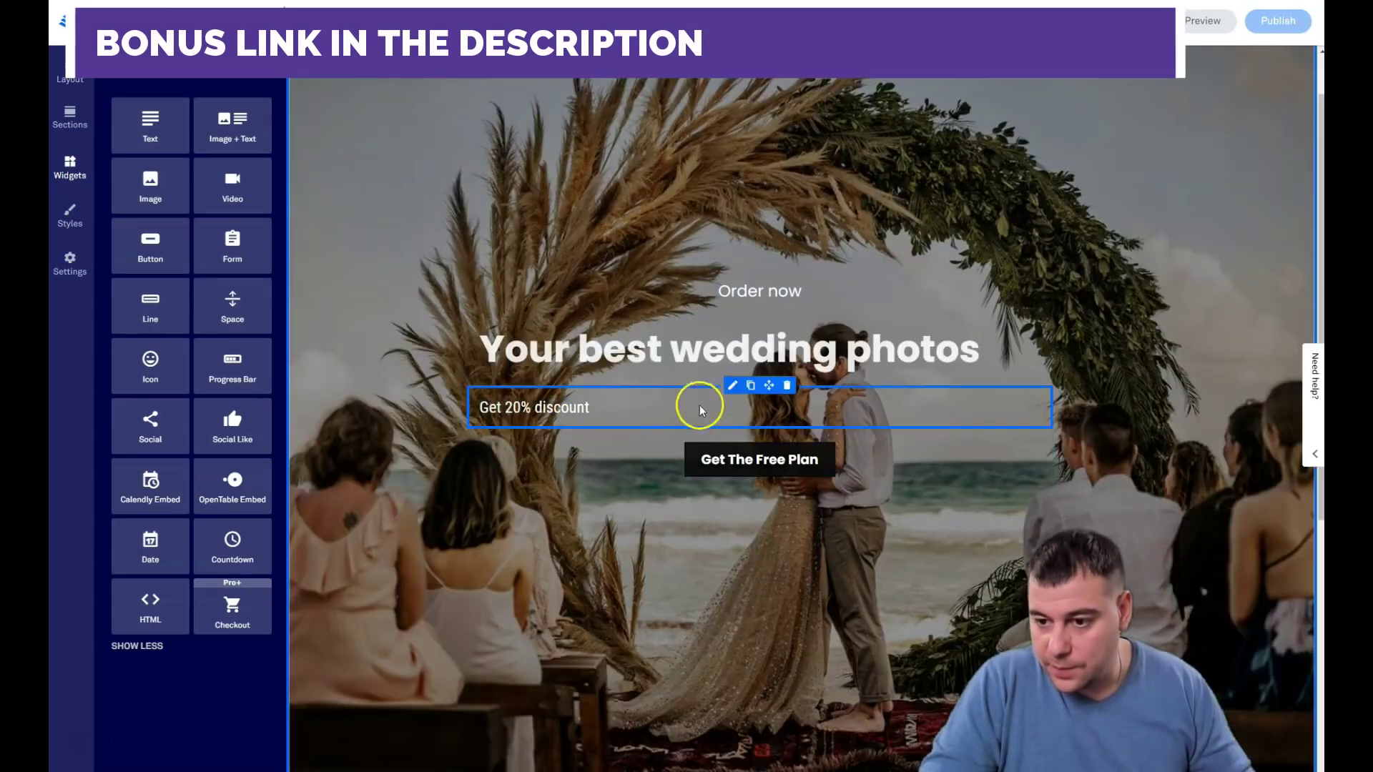
Step: Change the "Get The Free Plan" button label to "Book now"
{"action": "left_click", "coordinate": [703, 467]}
{"action": "left_click_drag", "start_coordinate": [819, 460], "coordinate": [703, 466]}
{"action": "type", "text": "Book now"}
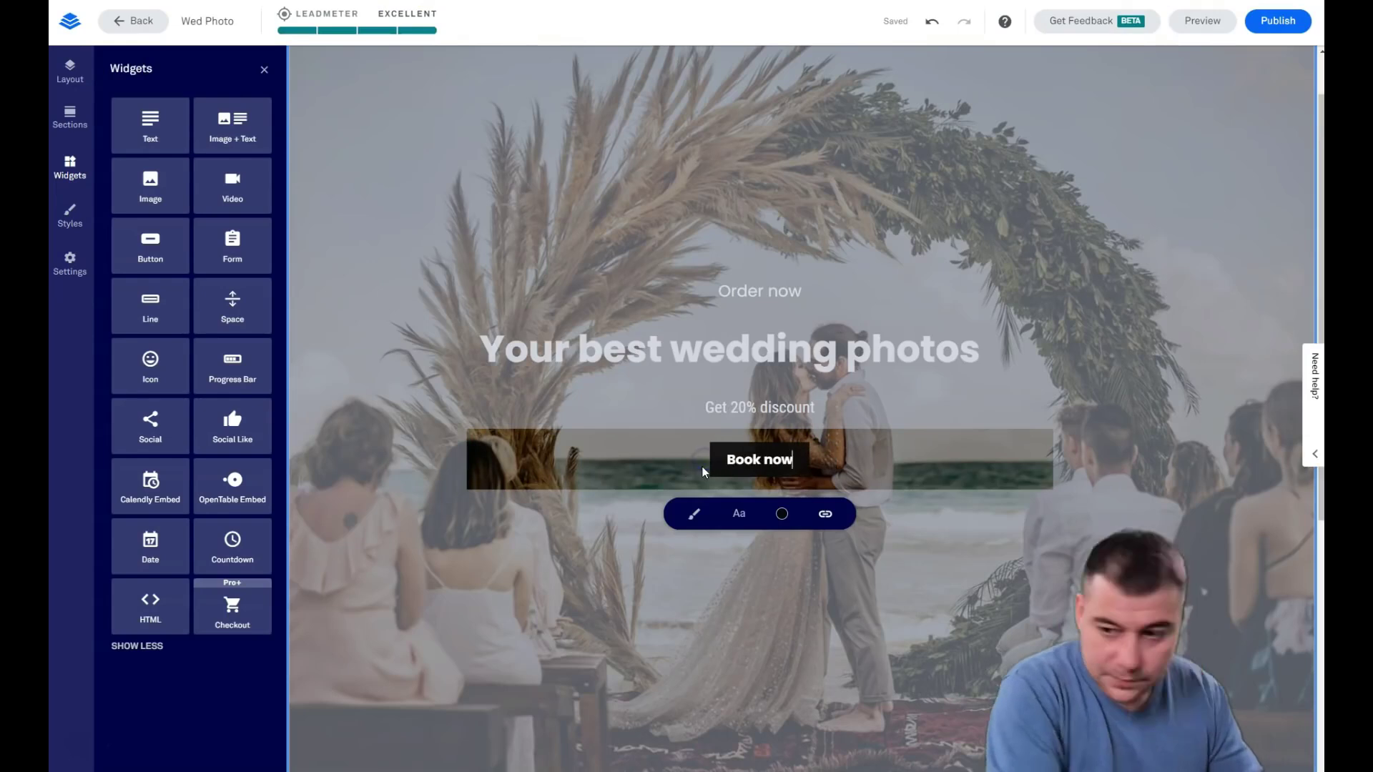
{"action": "left_click", "coordinate": [691, 324]}
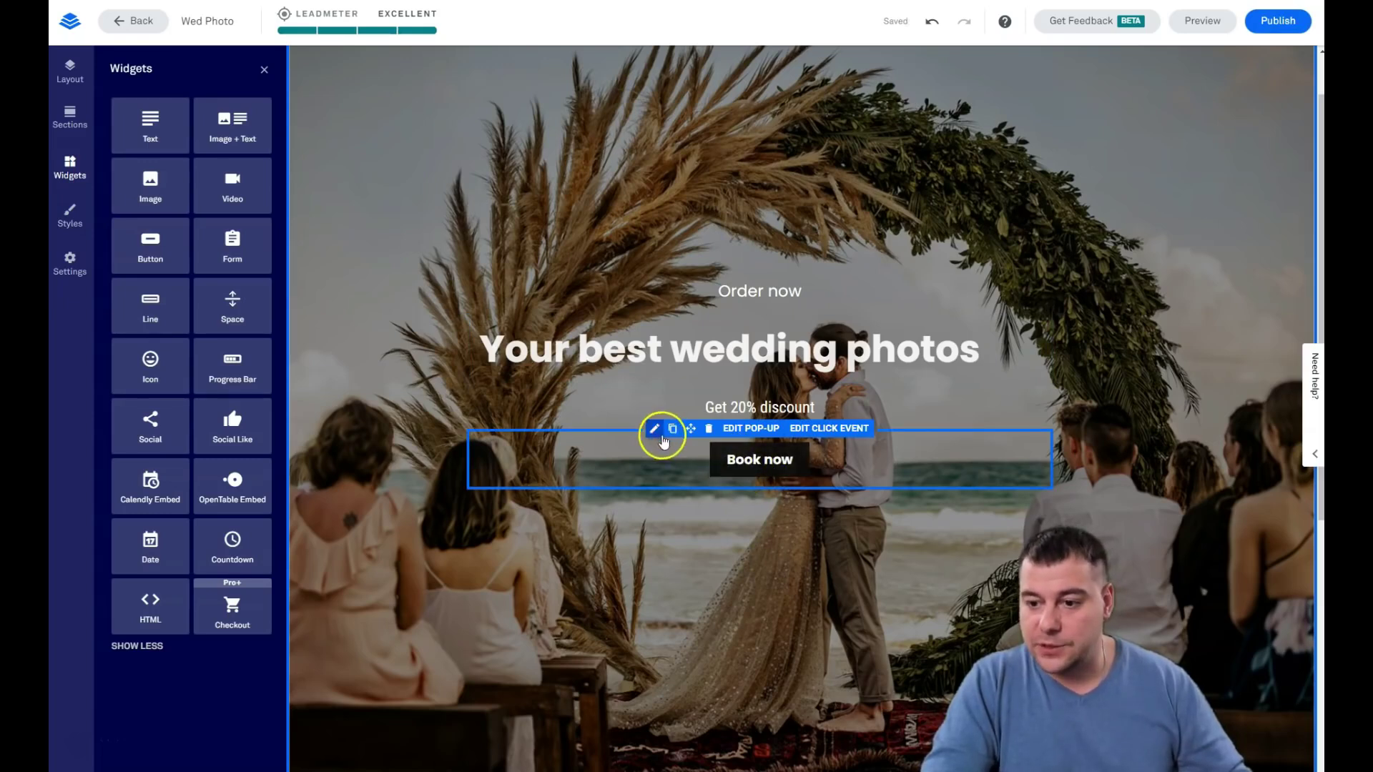
Step: Review the "Book now" button's style, colour and link settings, and open its linked Pop-up Form for editing
{"action": "left_click", "coordinate": [654, 430]}
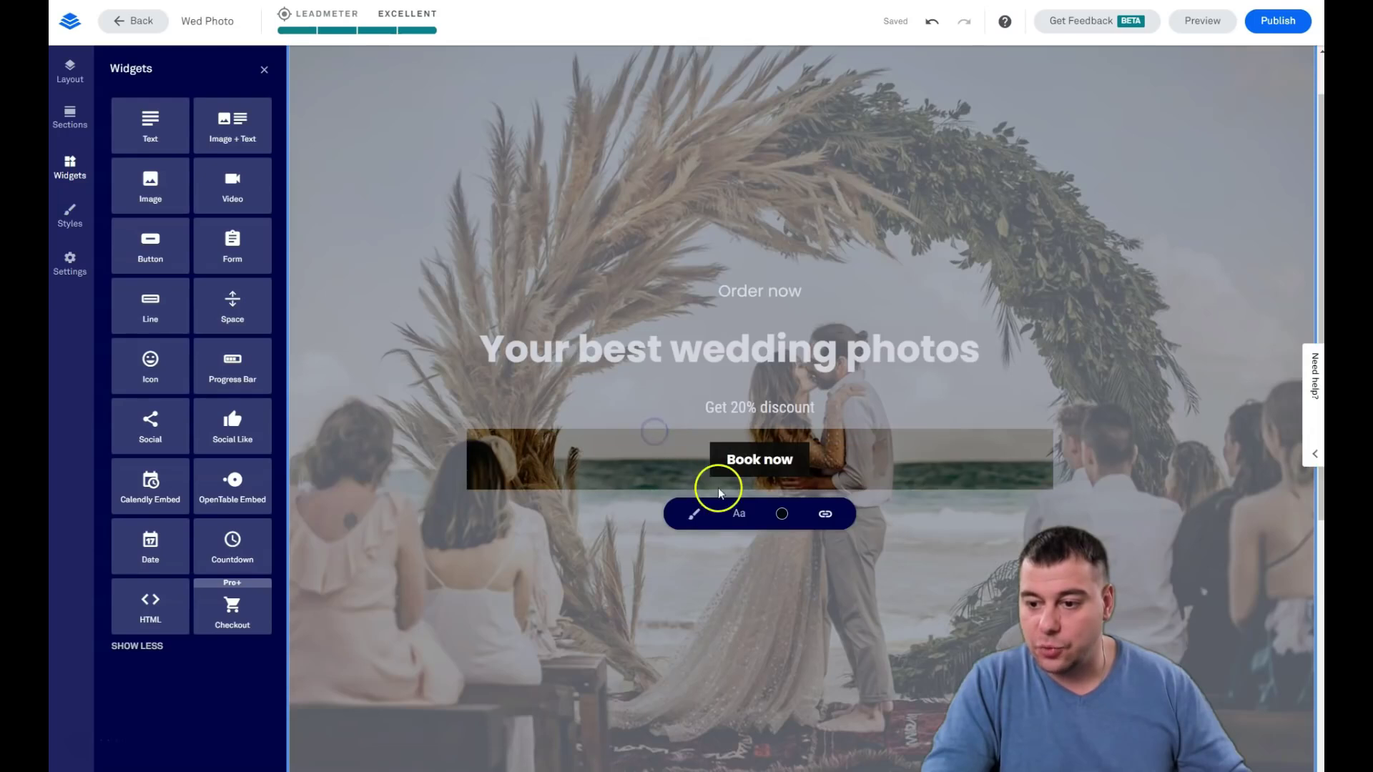
{"action": "left_click", "coordinate": [693, 513]}
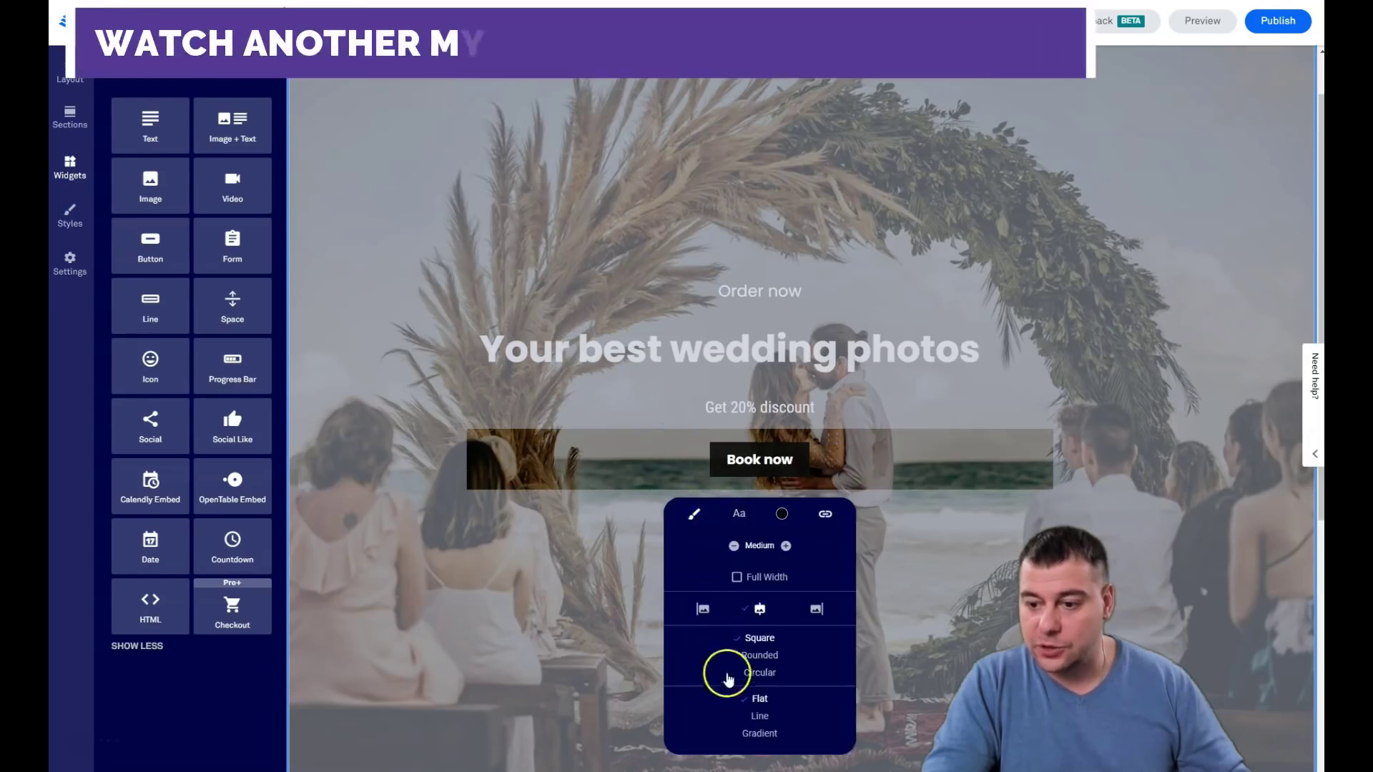
{"action": "left_click", "coordinate": [783, 514]}
{"action": "left_click", "coordinate": [773, 517]}
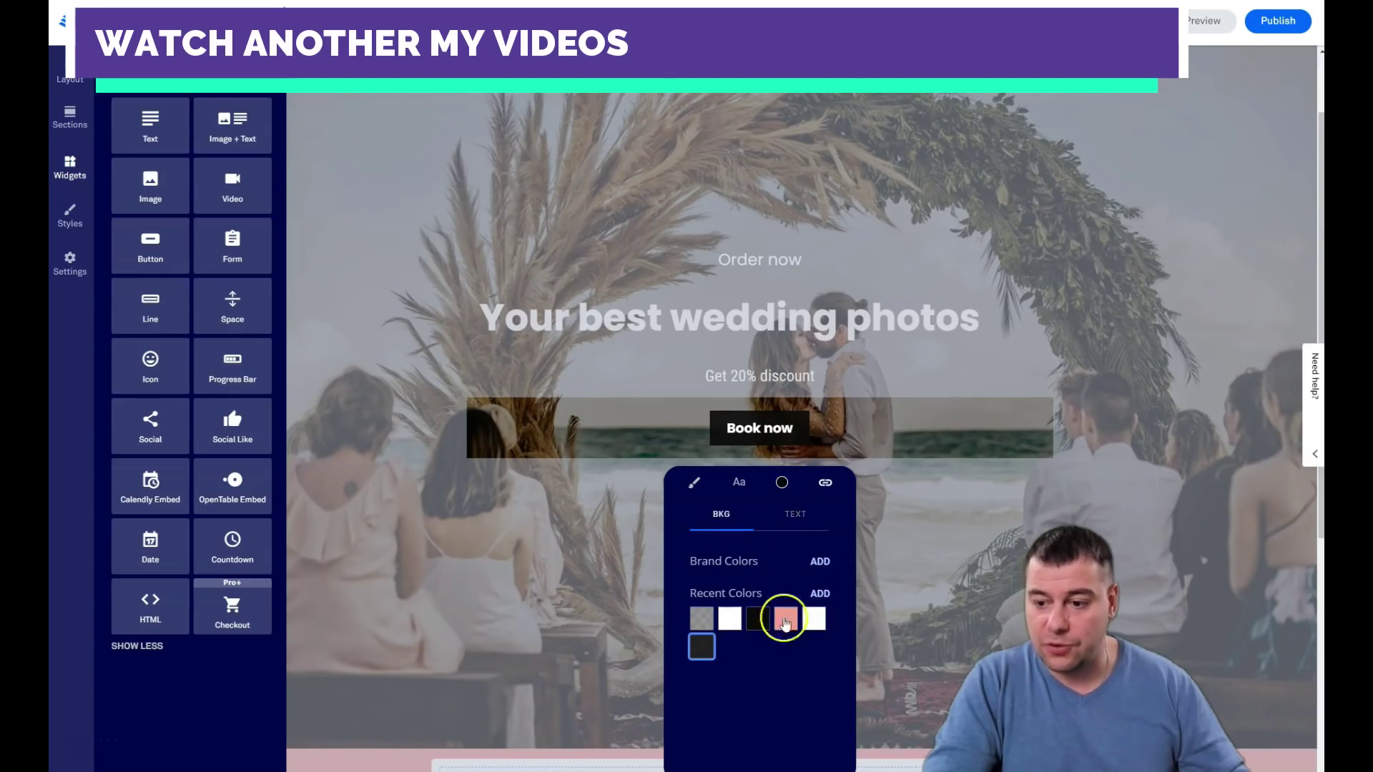
{"action": "left_click", "coordinate": [824, 484]}
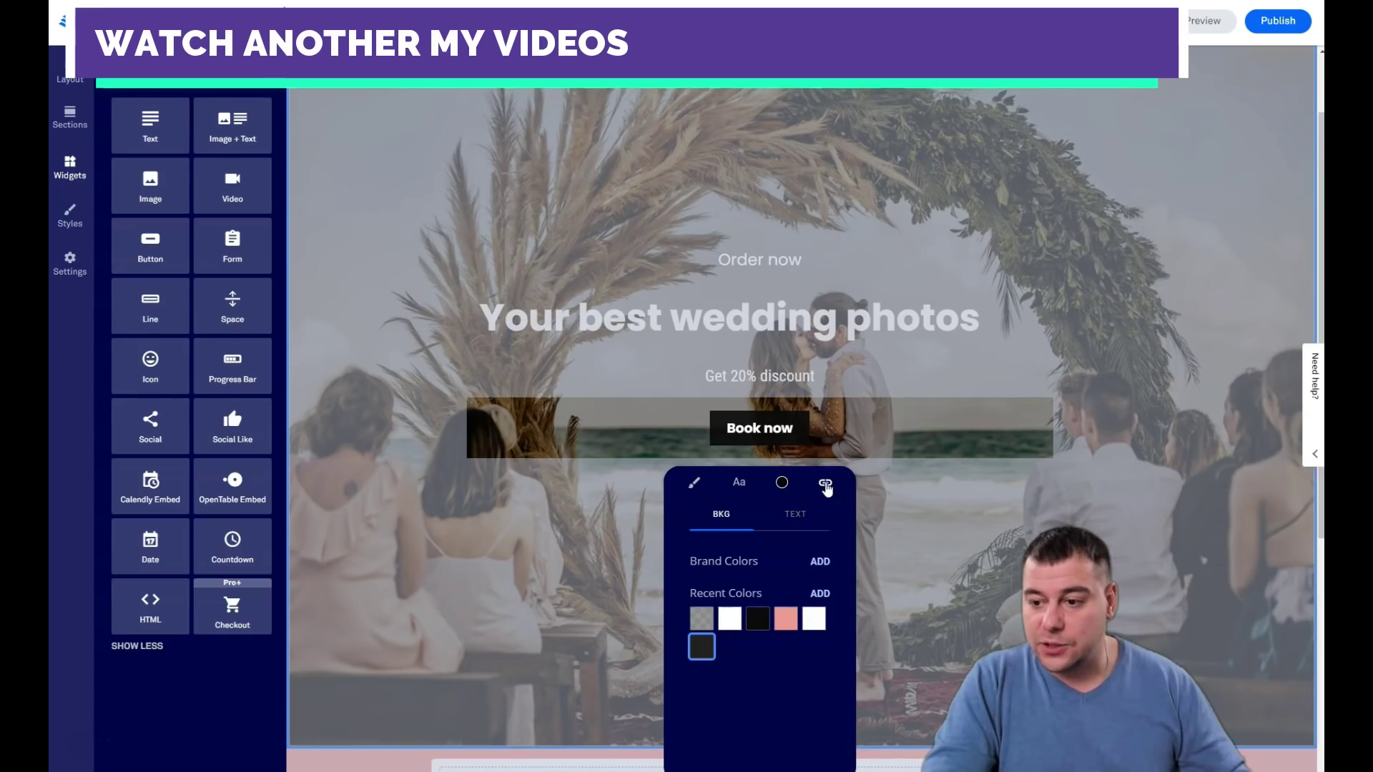
{"action": "left_click", "coordinate": [785, 551]}
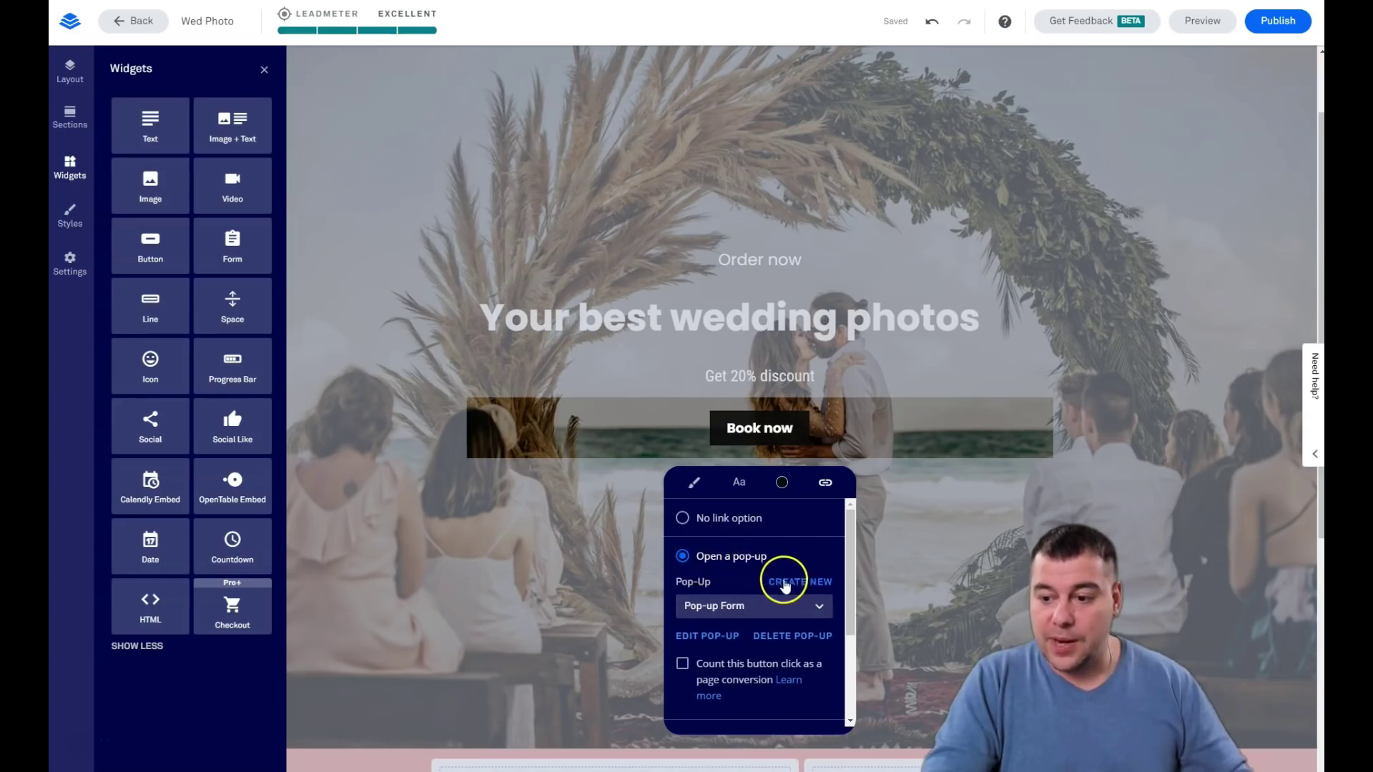
{"action": "left_click", "coordinate": [804, 606]}
{"action": "left_click", "coordinate": [717, 608]}
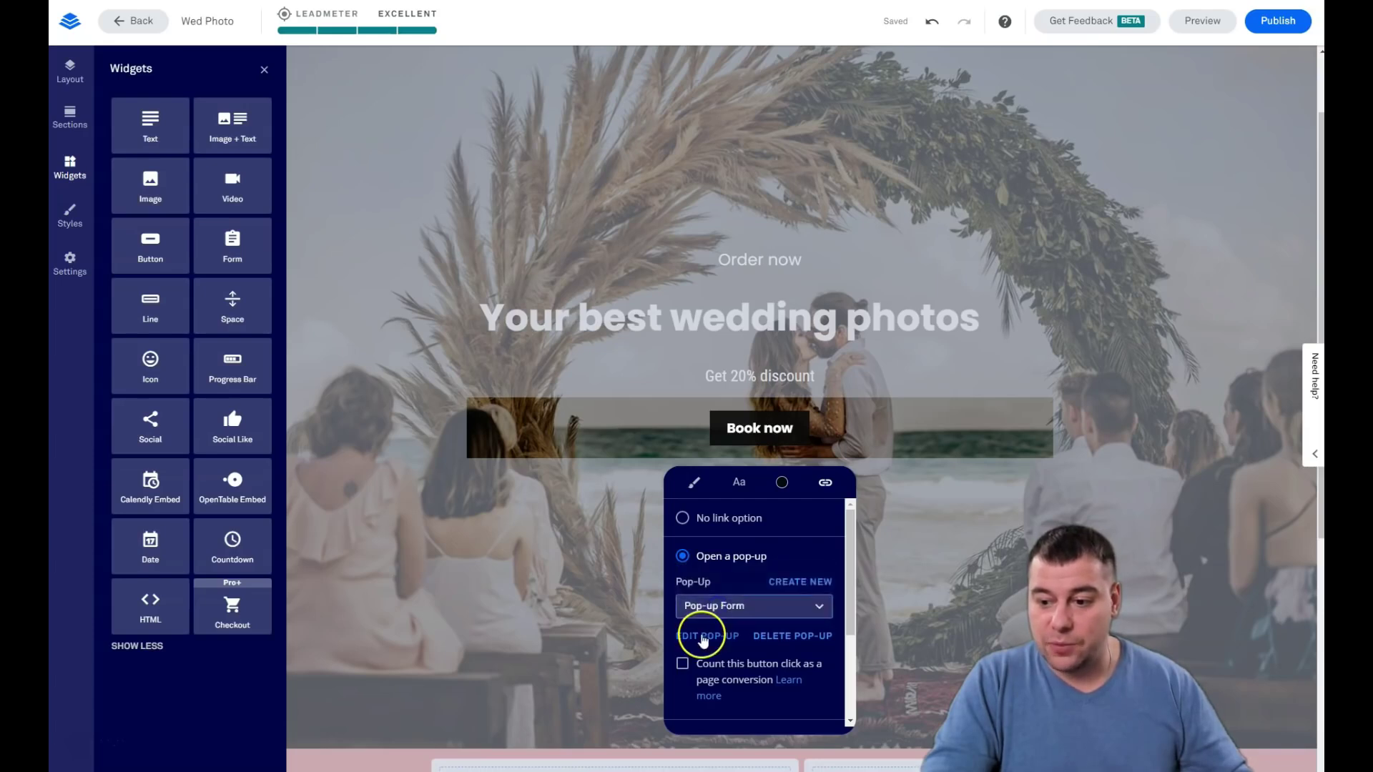
{"action": "left_click", "coordinate": [703, 638]}
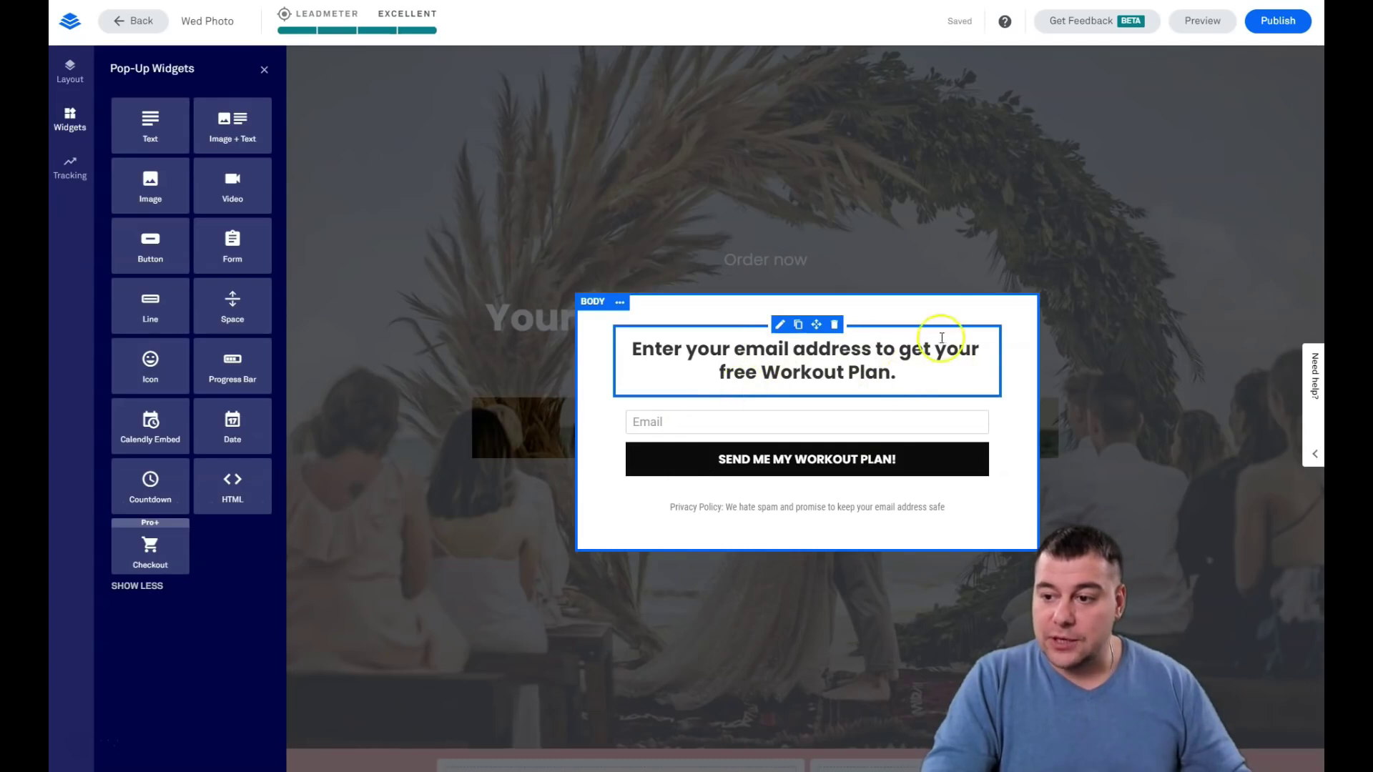
Step: Reword the pop-up form's headline to "Enter your email address to get your booking" and adjust its text size
{"action": "left_click", "coordinate": [896, 373]}
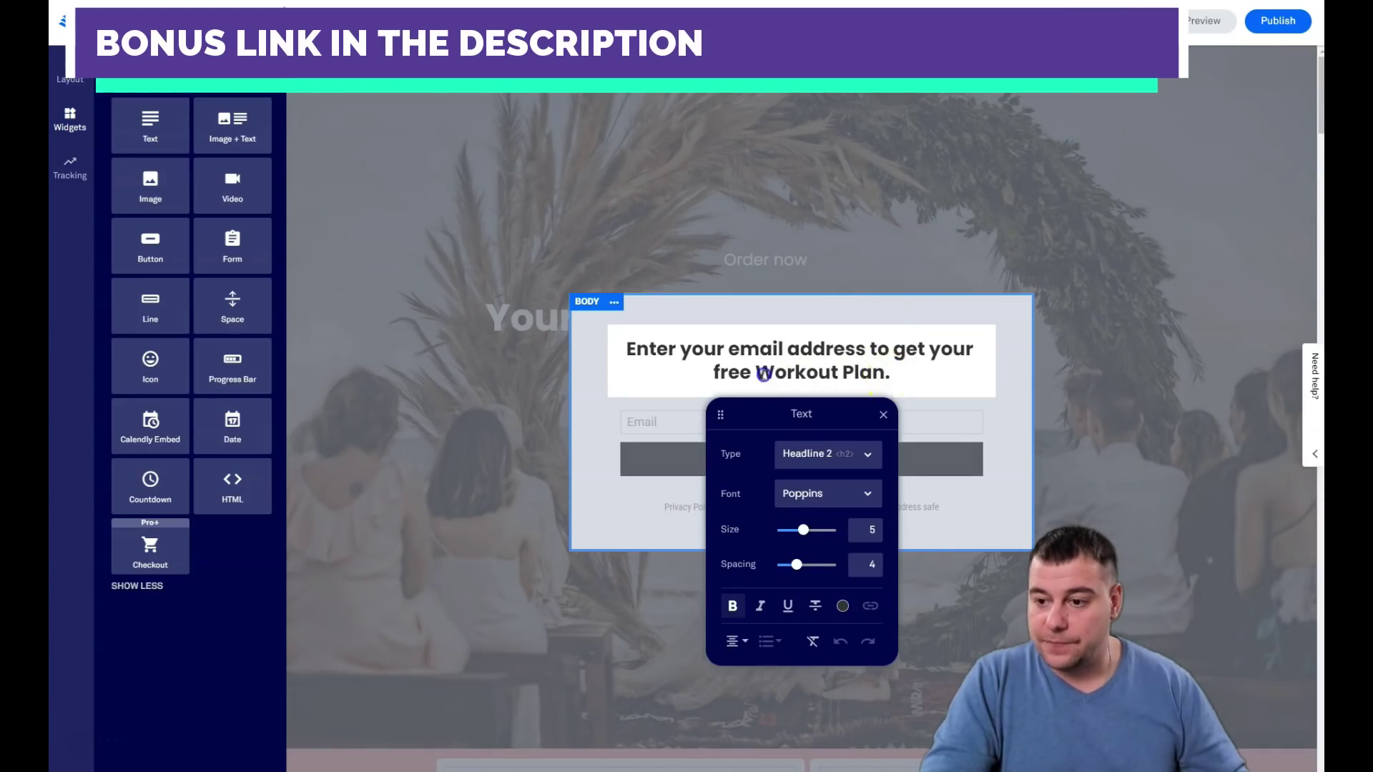
{"action": "left_click_drag", "start_coordinate": [712, 373], "coordinate": [914, 369]}
{"action": "type", "text": "booking"}
{"action": "left_click_drag", "start_coordinate": [755, 372], "coordinate": [921, 380]}
{"action": "left_click", "coordinate": [854, 376]}
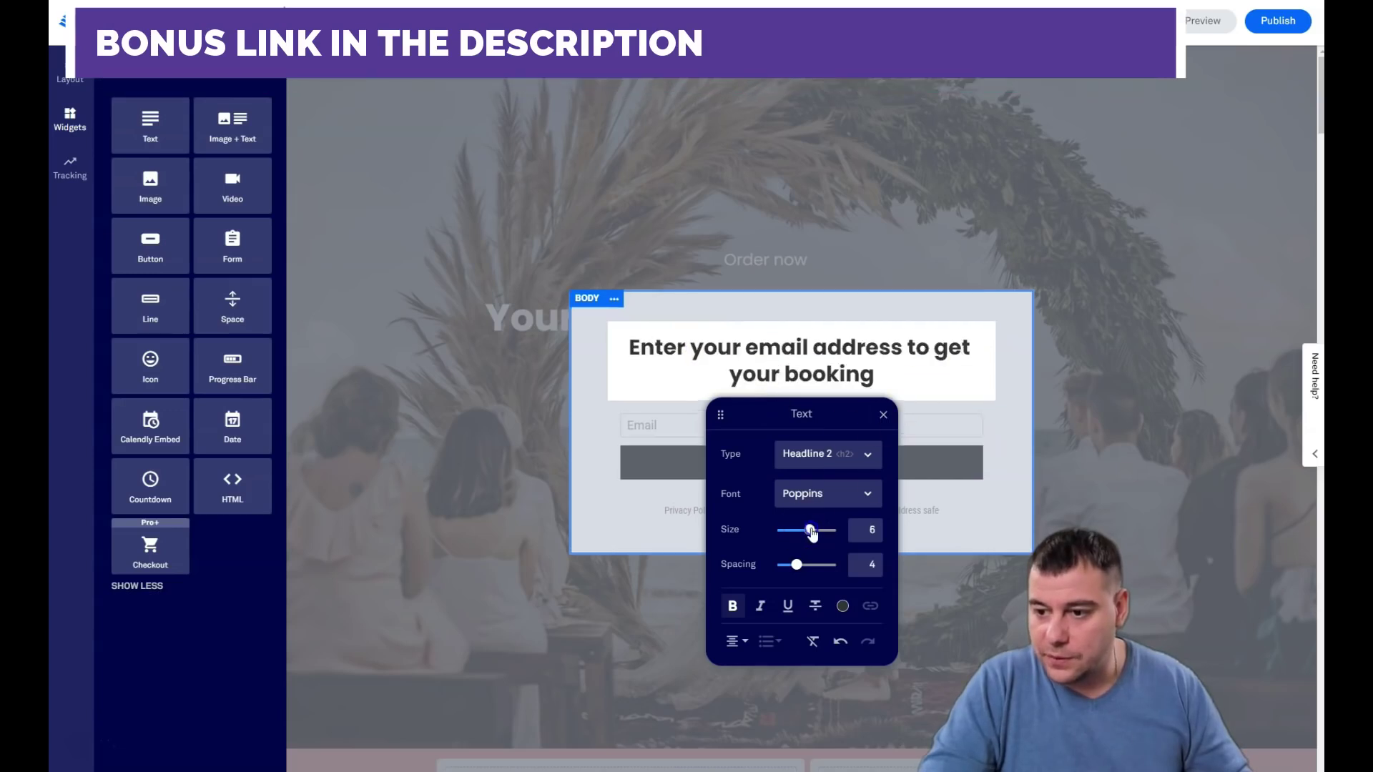
{"action": "left_click", "coordinate": [883, 415]}
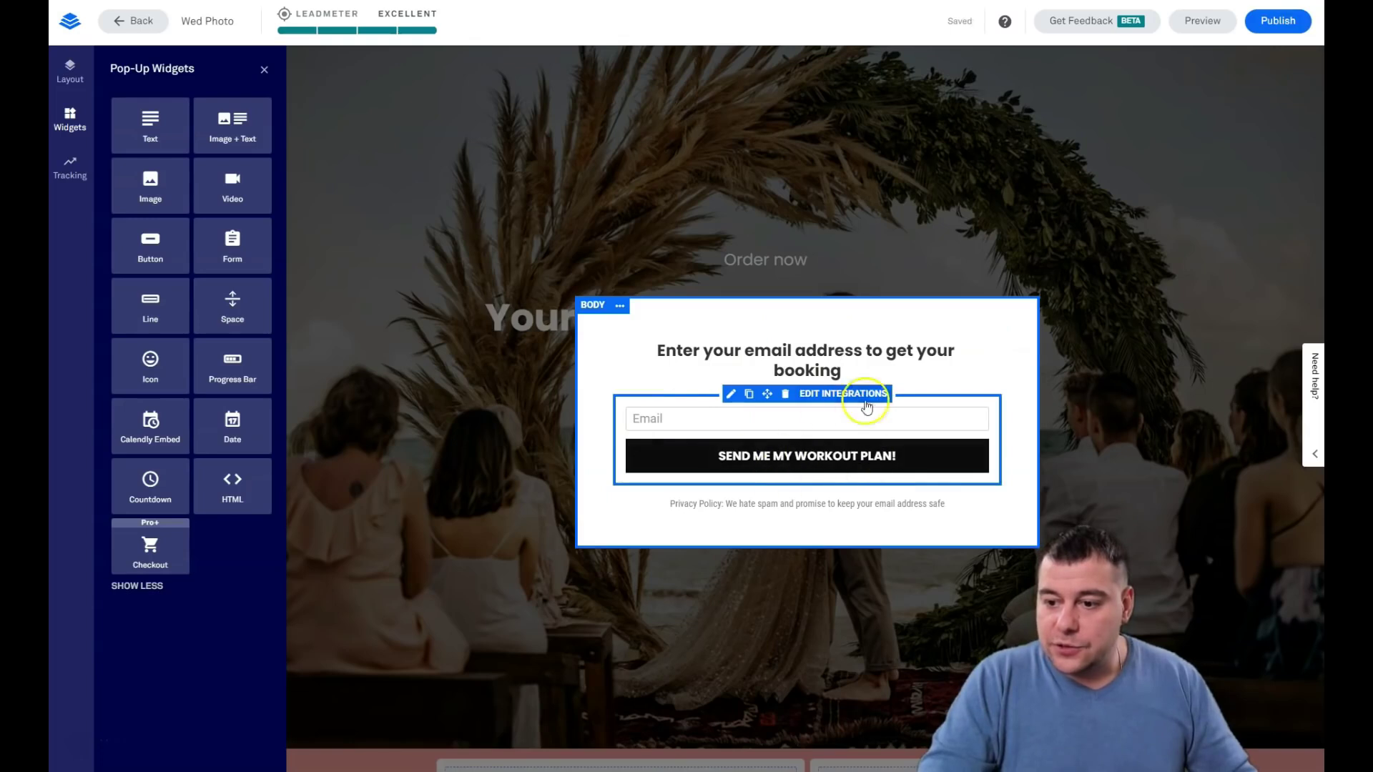
Step: Open the pop-up form's integration settings and examine the native and Zapier-powered services that can receive its data
{"action": "left_click", "coordinate": [825, 398]}
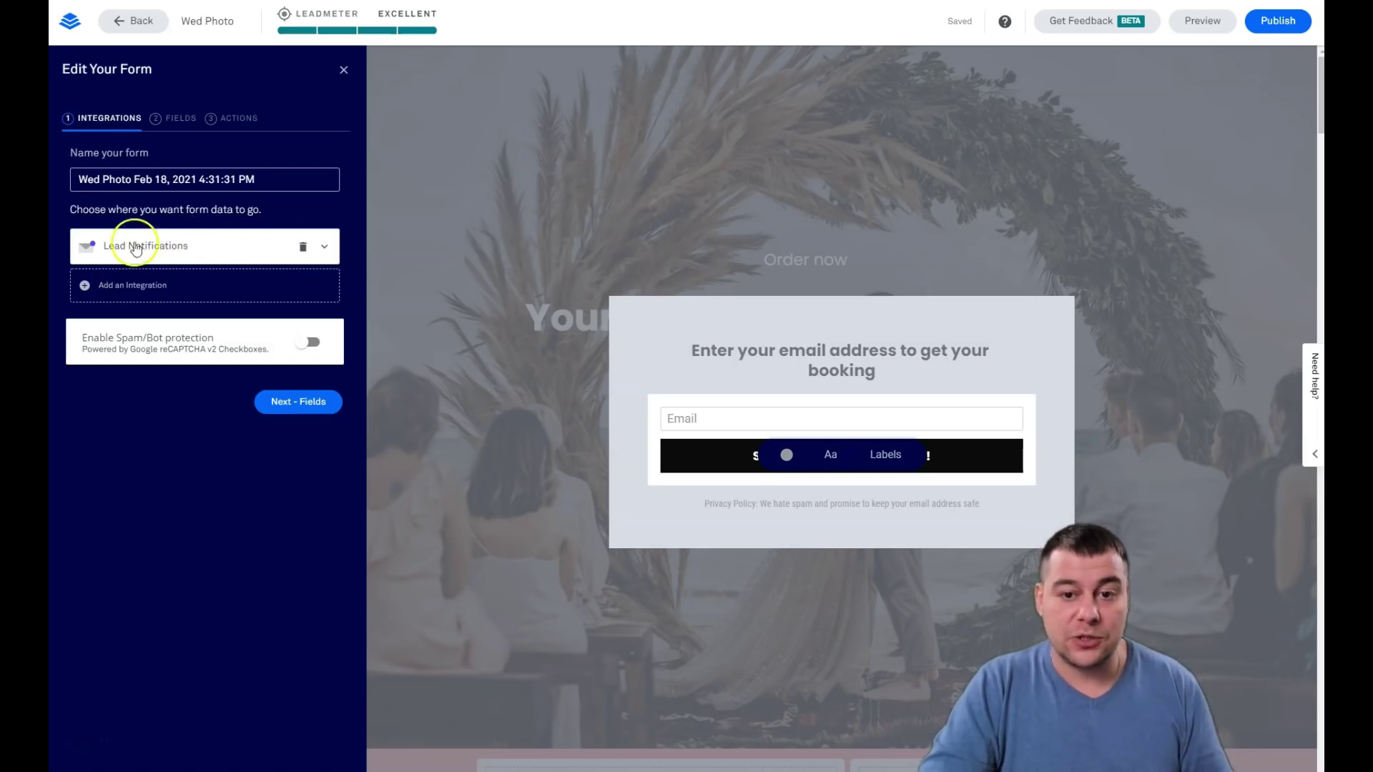
{"action": "left_click", "coordinate": [108, 287]}
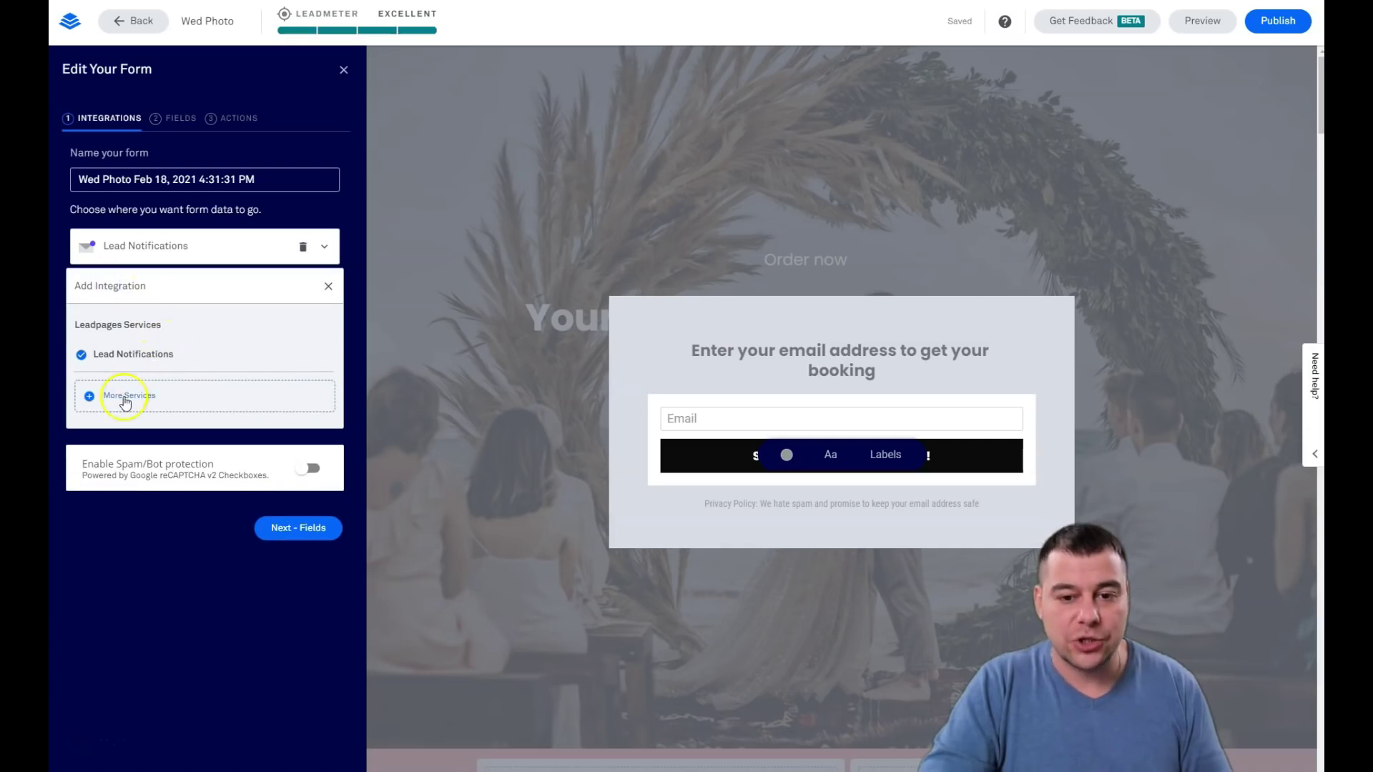
{"action": "left_click", "coordinate": [125, 401]}
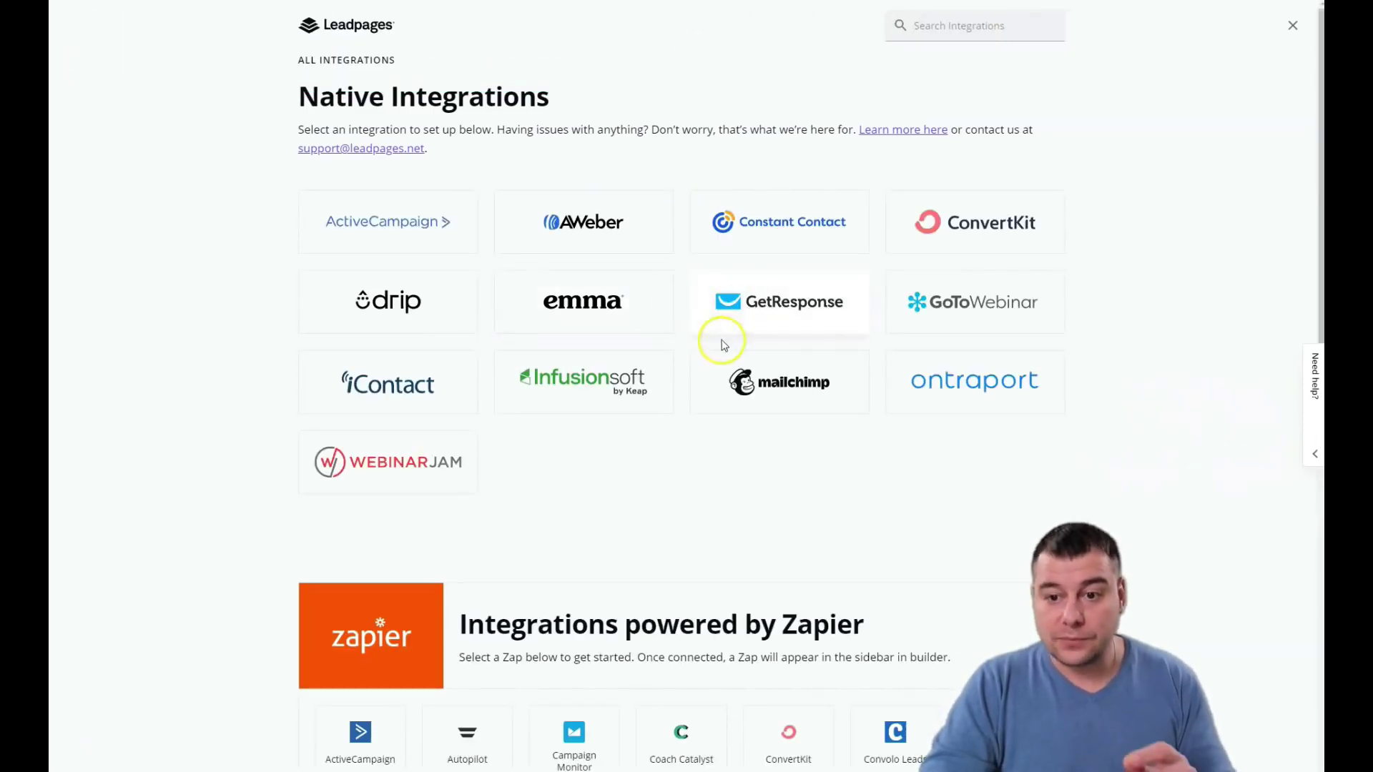
{"action": "scroll", "coordinate": [735, 438], "scroll_direction": "down", "scroll_amount": 2}
{"action": "left_click", "coordinate": [727, 415]}
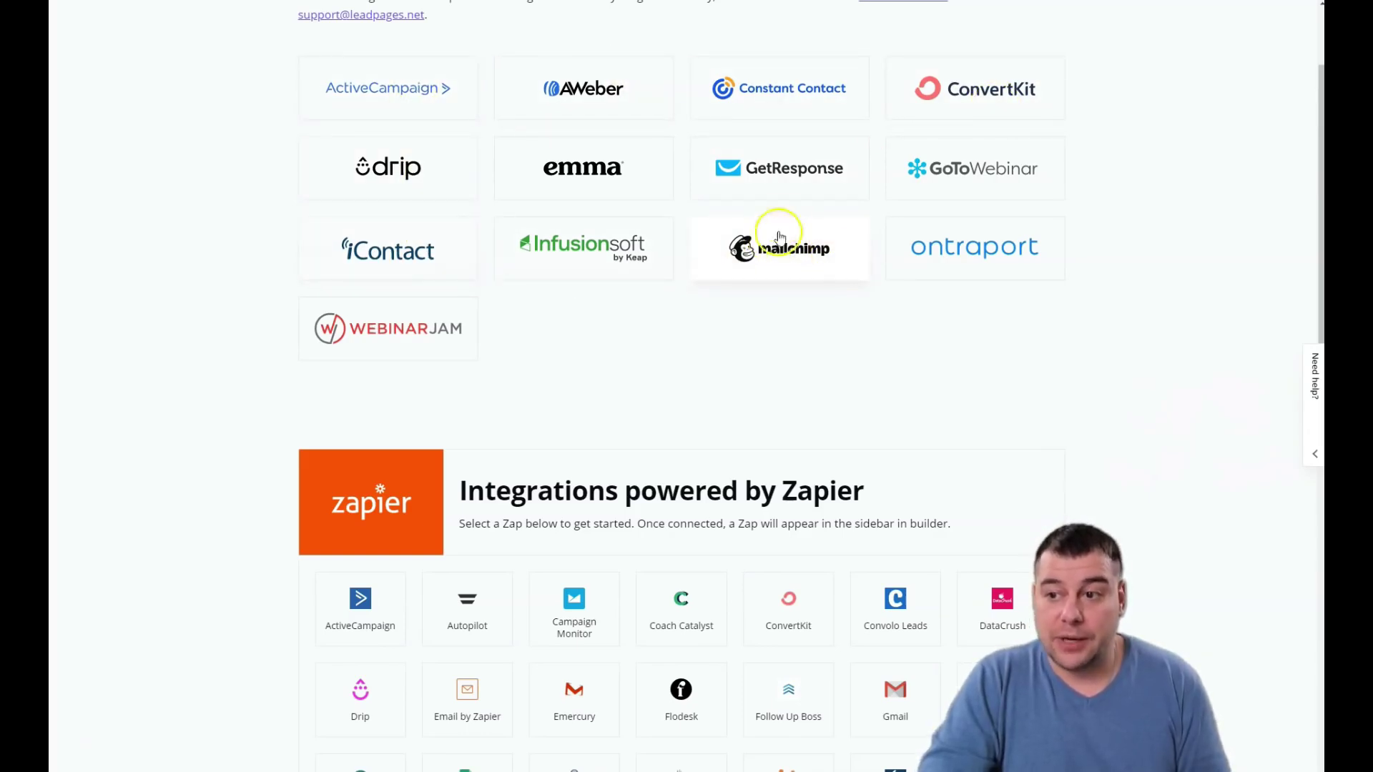
{"action": "scroll", "coordinate": [742, 392], "scroll_direction": "down", "scroll_amount": 4}
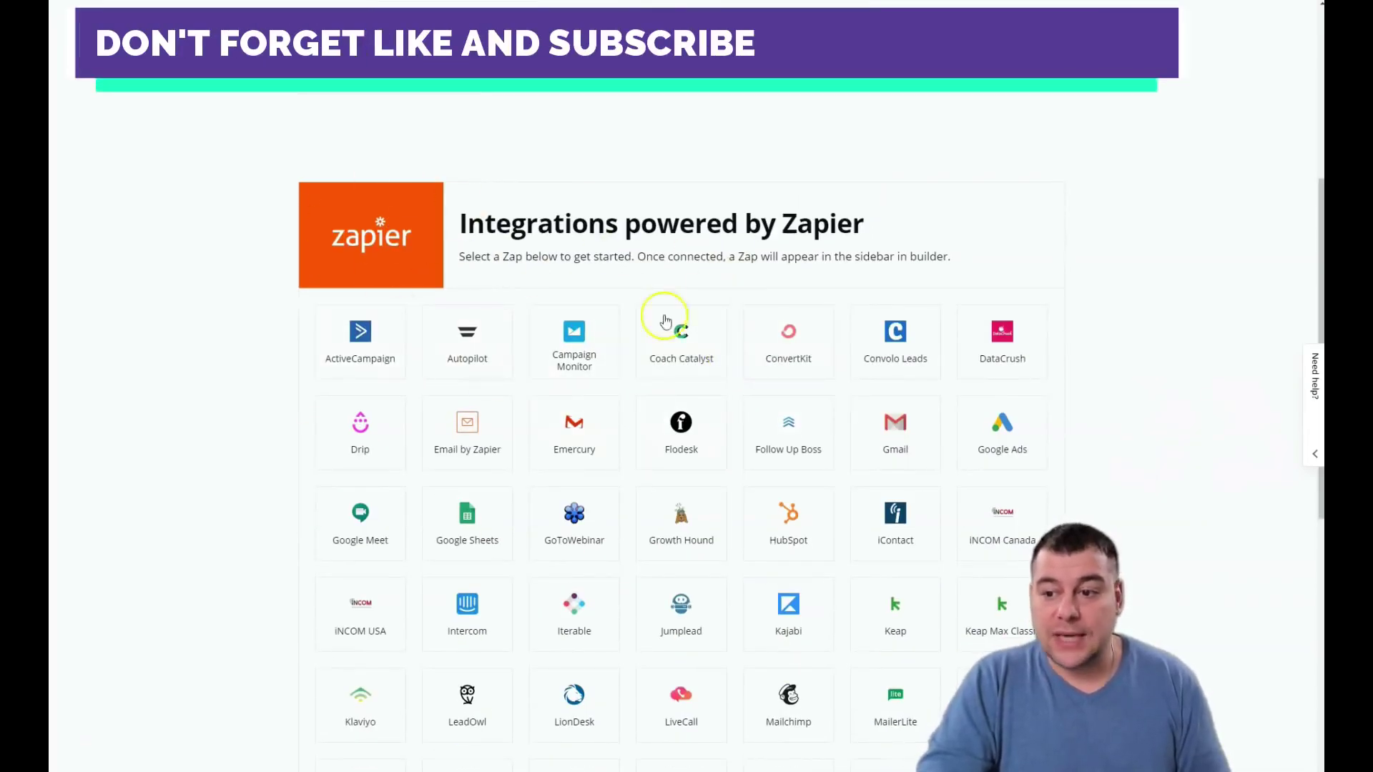
{"action": "scroll", "coordinate": [768, 504], "scroll_direction": "down", "scroll_amount": 2}
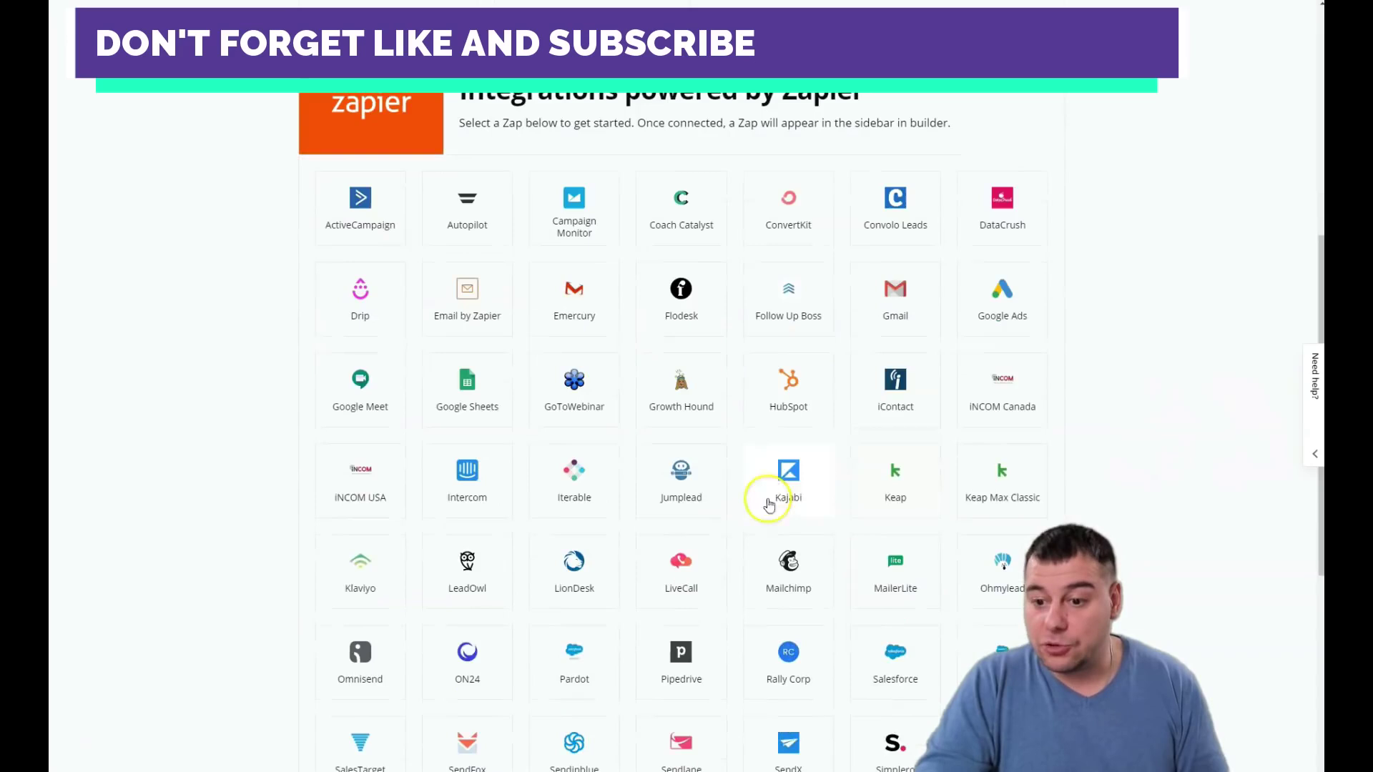
{"action": "scroll", "coordinate": [561, 447], "scroll_direction": "down", "scroll_amount": 4}
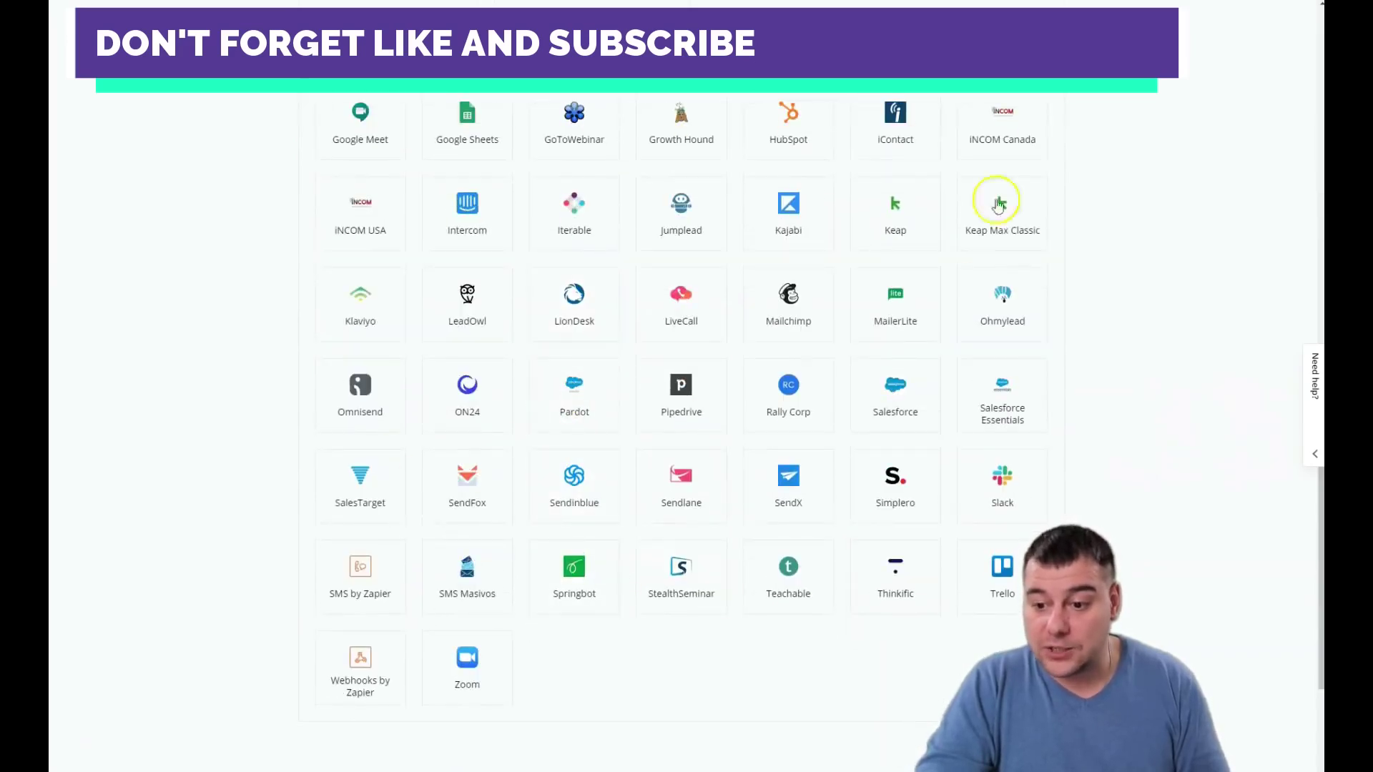
{"action": "scroll", "coordinate": [708, 365], "scroll_direction": "up", "scroll_amount": 13}
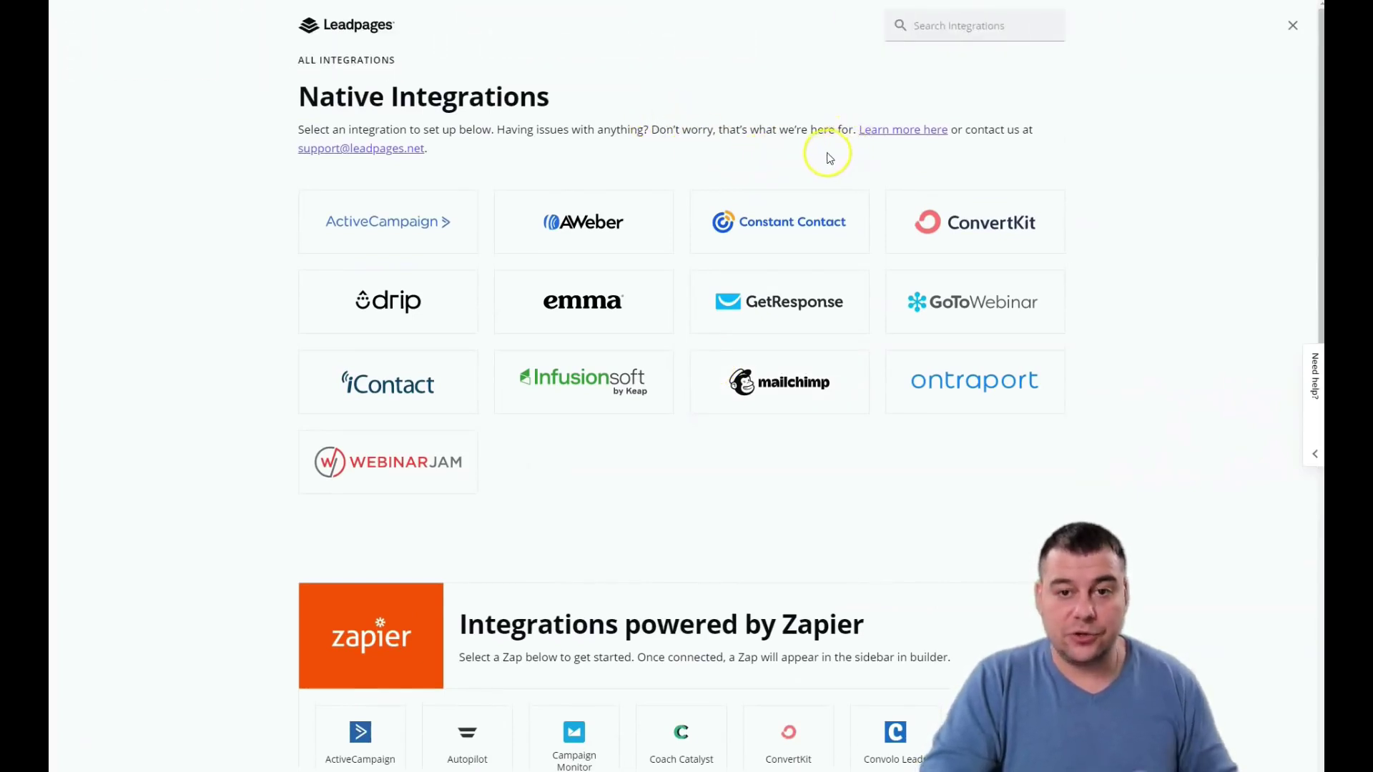
{"action": "left_click", "coordinate": [1292, 21]}
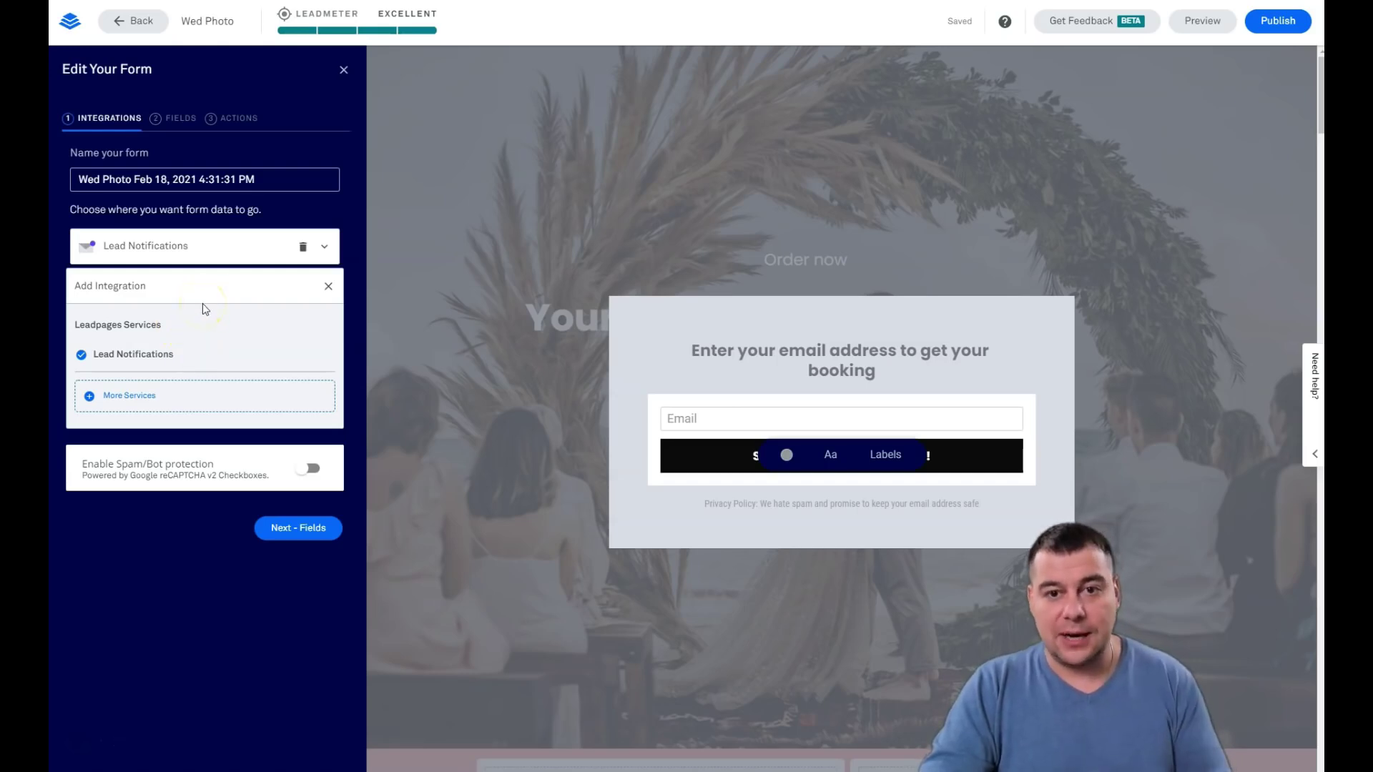
Step: Add a First Name field to the form and move it above the Email field
{"action": "left_click", "coordinate": [172, 120]}
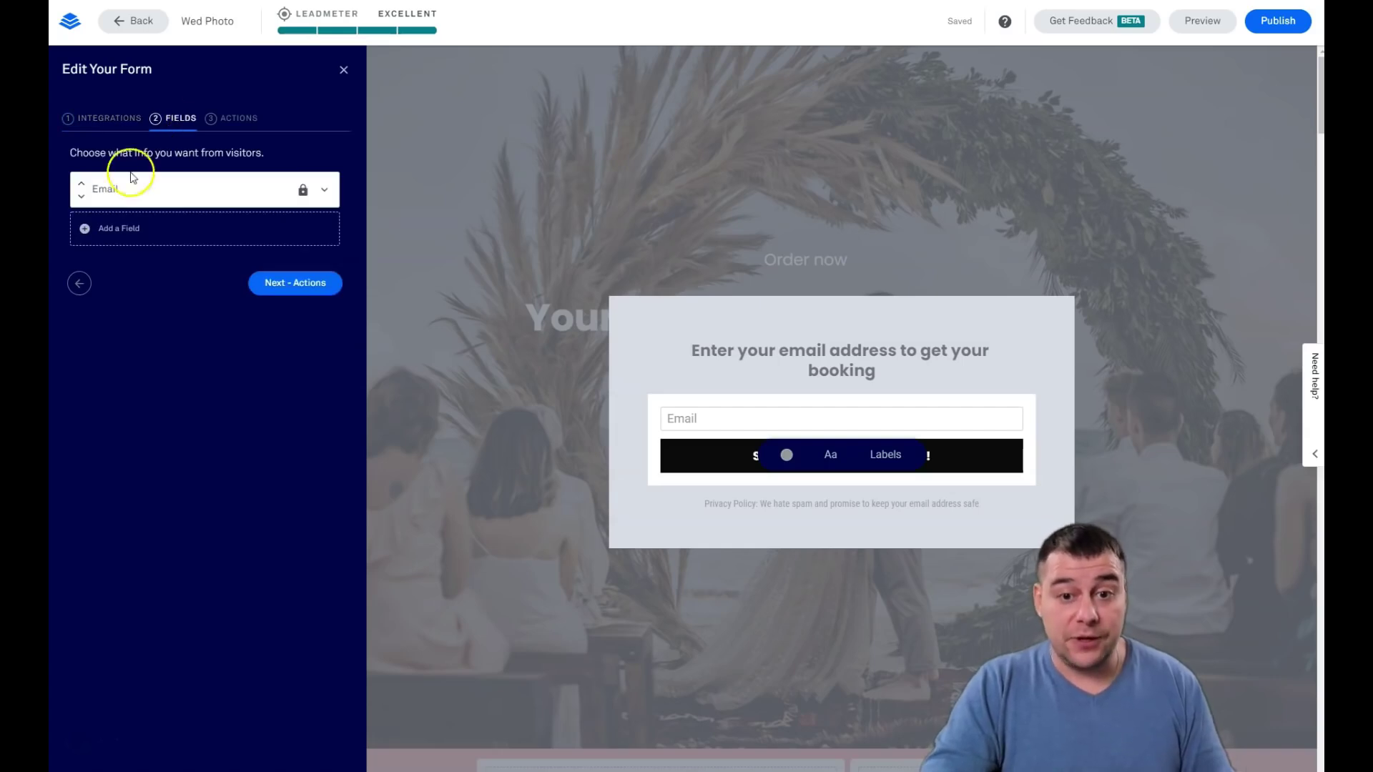
{"action": "left_click", "coordinate": [97, 229]}
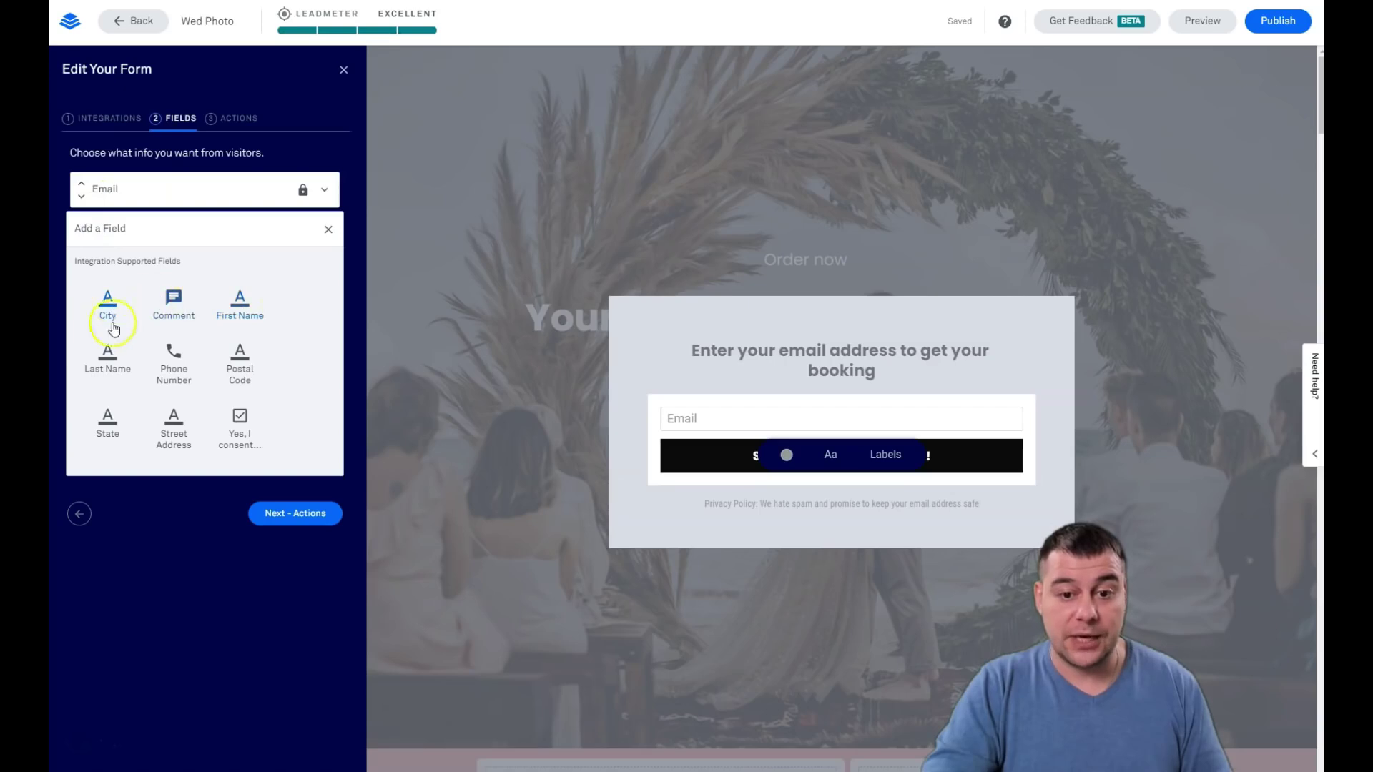
{"action": "left_click", "coordinate": [241, 315]}
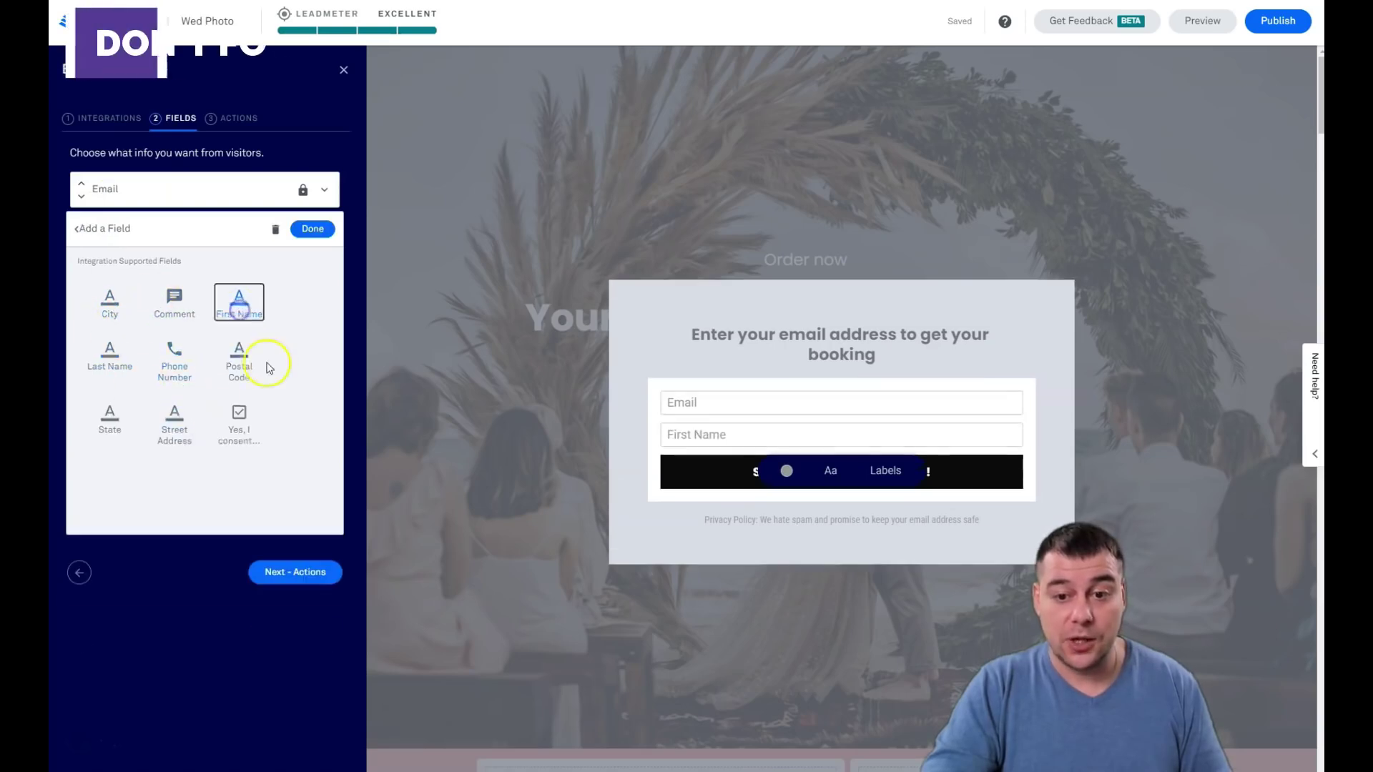
{"action": "left_click", "coordinate": [311, 229]}
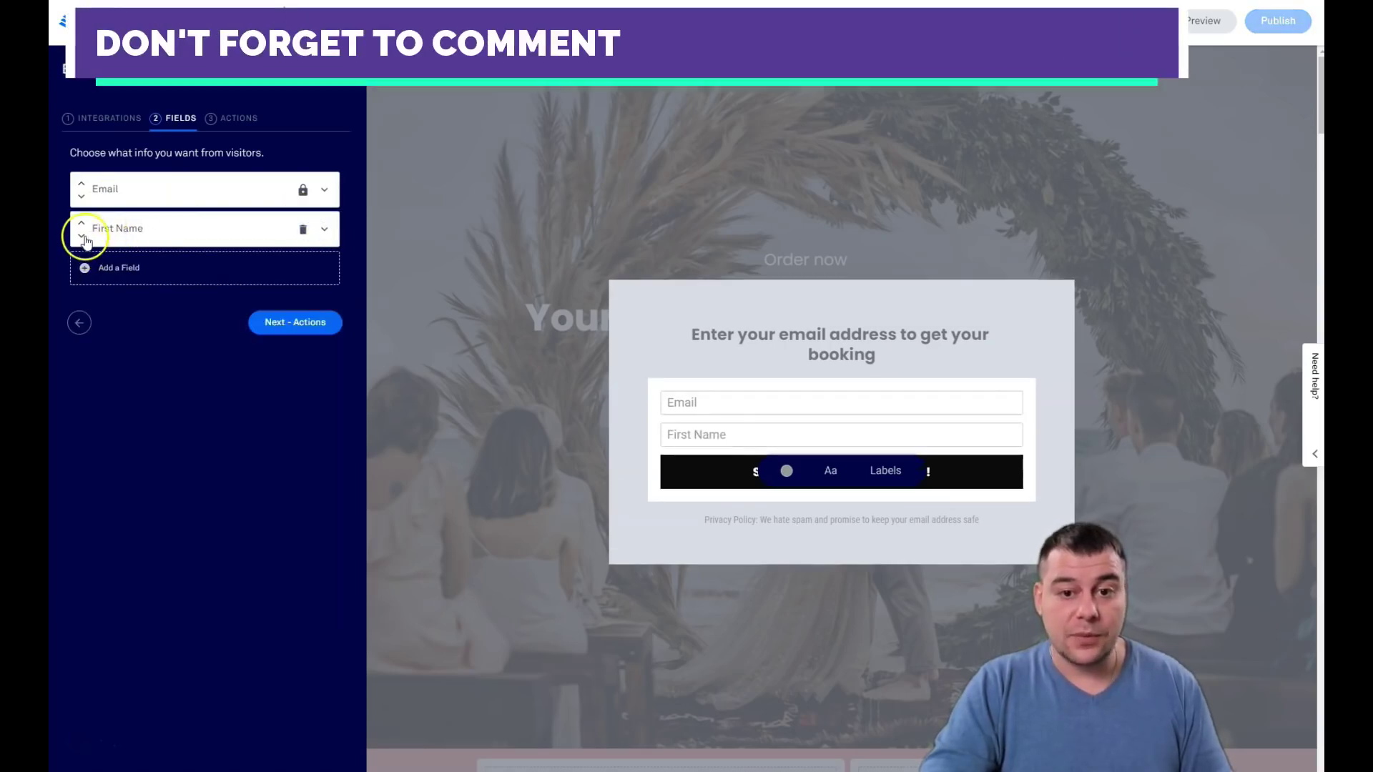
{"action": "left_click", "coordinate": [81, 223]}
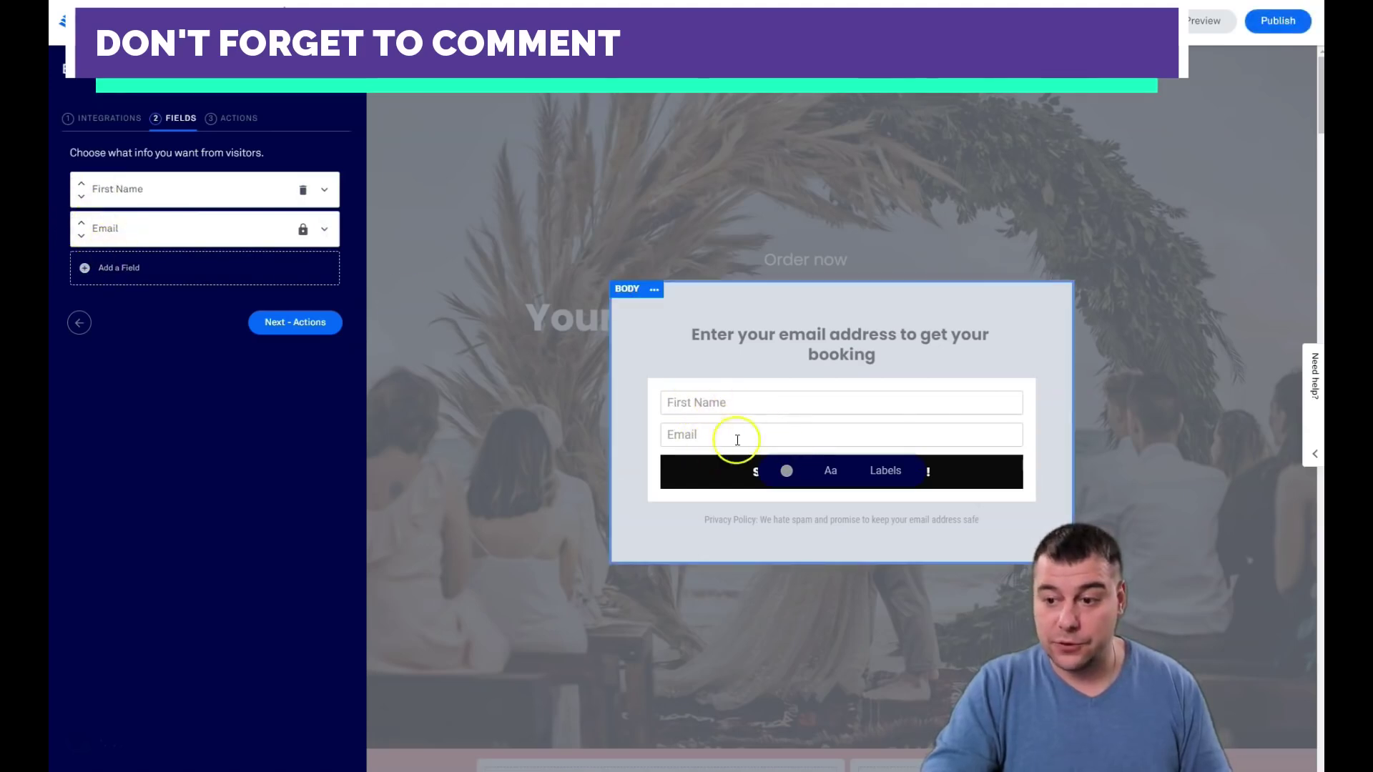
Step: Send form visitors to the default Leadpages thank you page, save the form and return to the landing page
{"action": "left_click", "coordinate": [238, 119]}
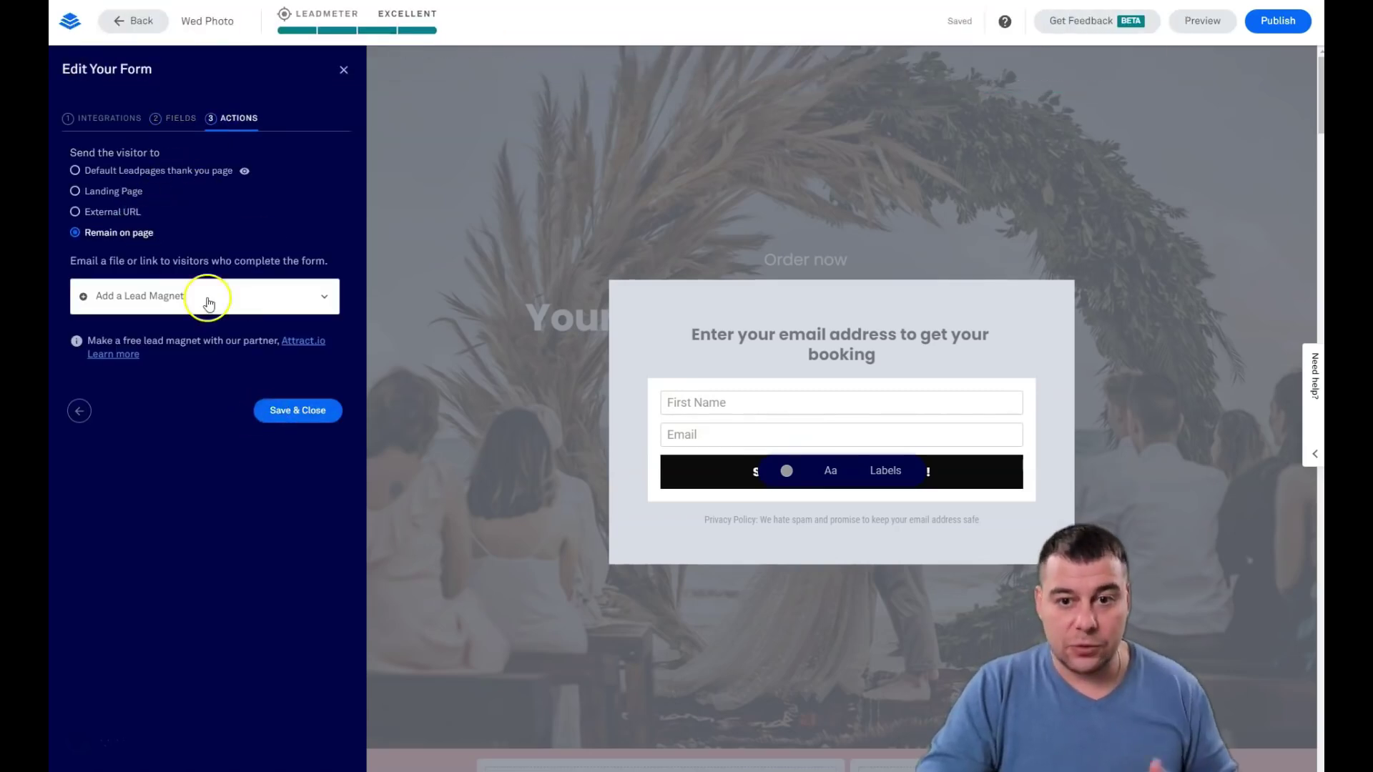
{"action": "left_click", "coordinate": [76, 172]}
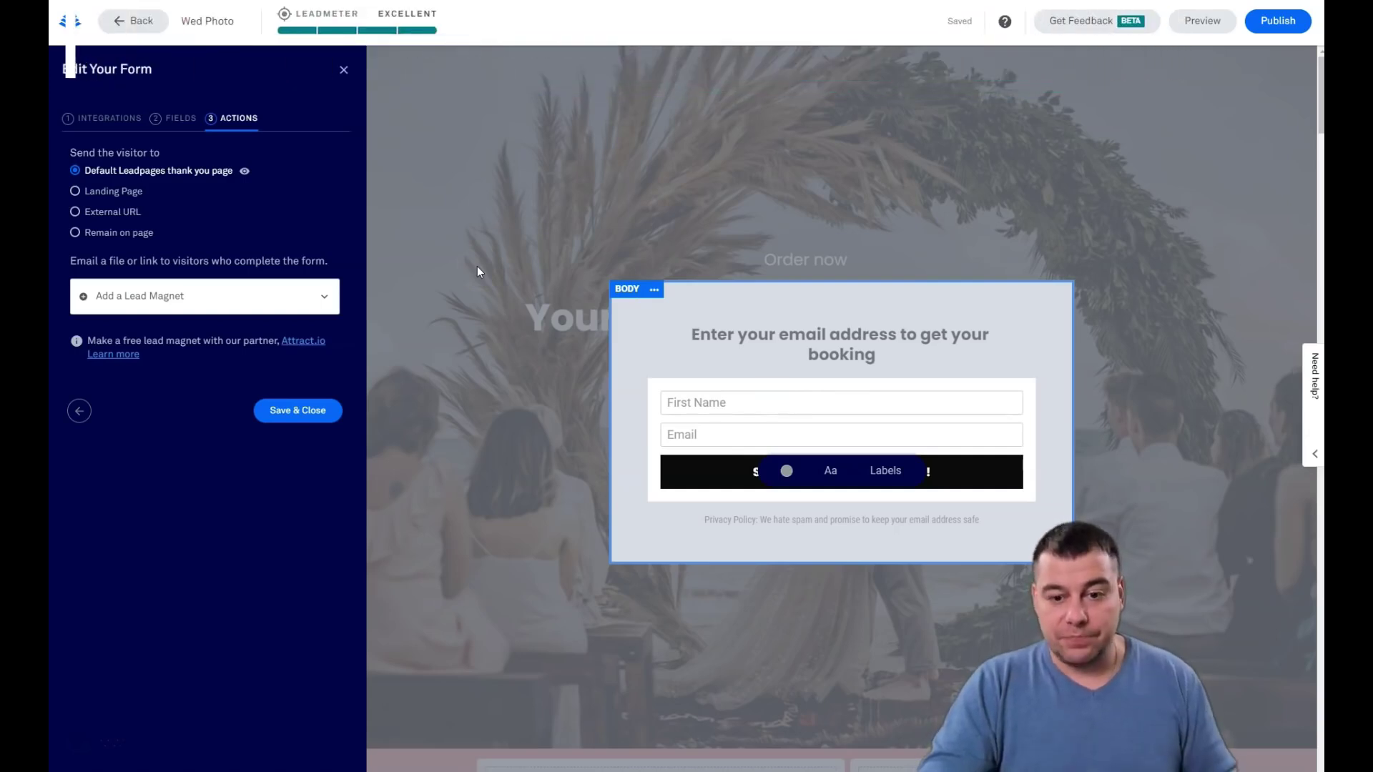
{"action": "left_click", "coordinate": [187, 200]}
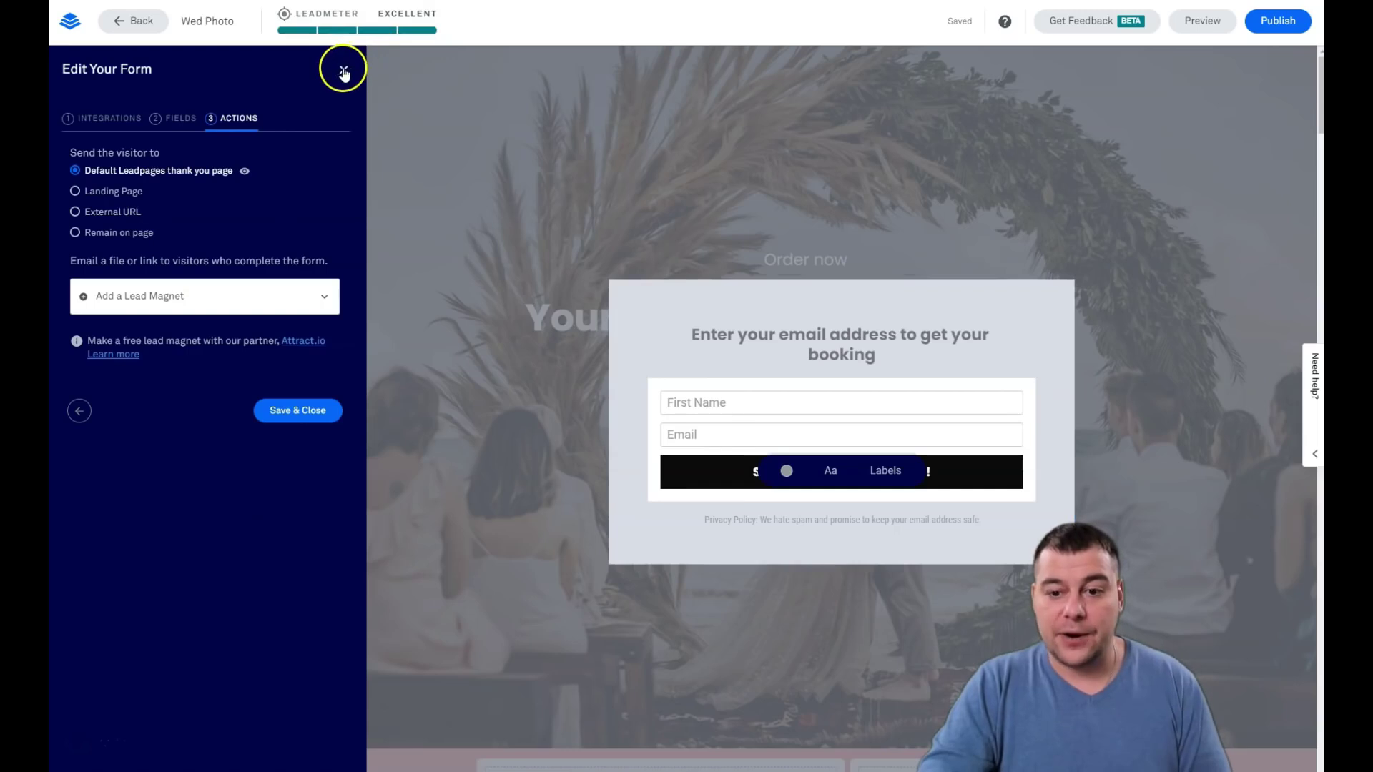
{"action": "left_click", "coordinate": [283, 412]}
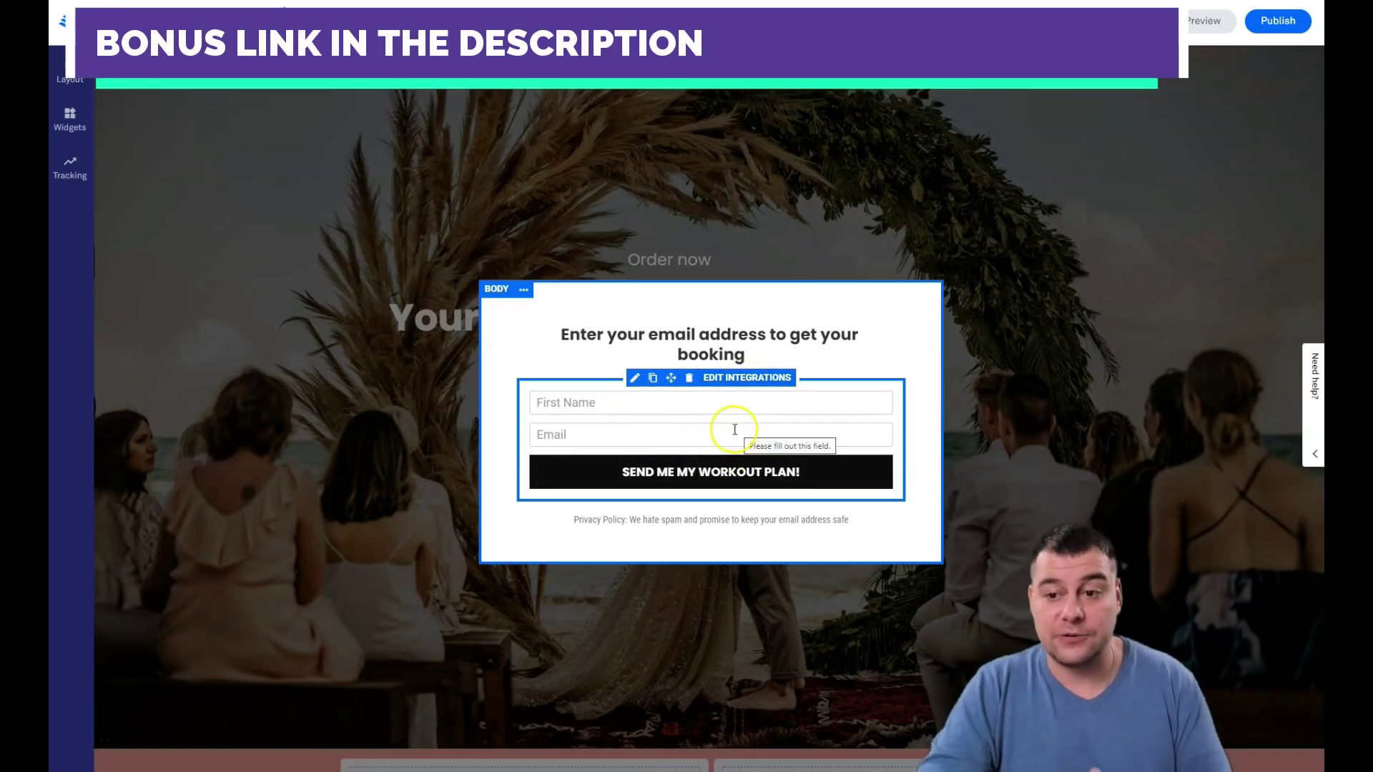
{"action": "left_click", "coordinate": [456, 208]}
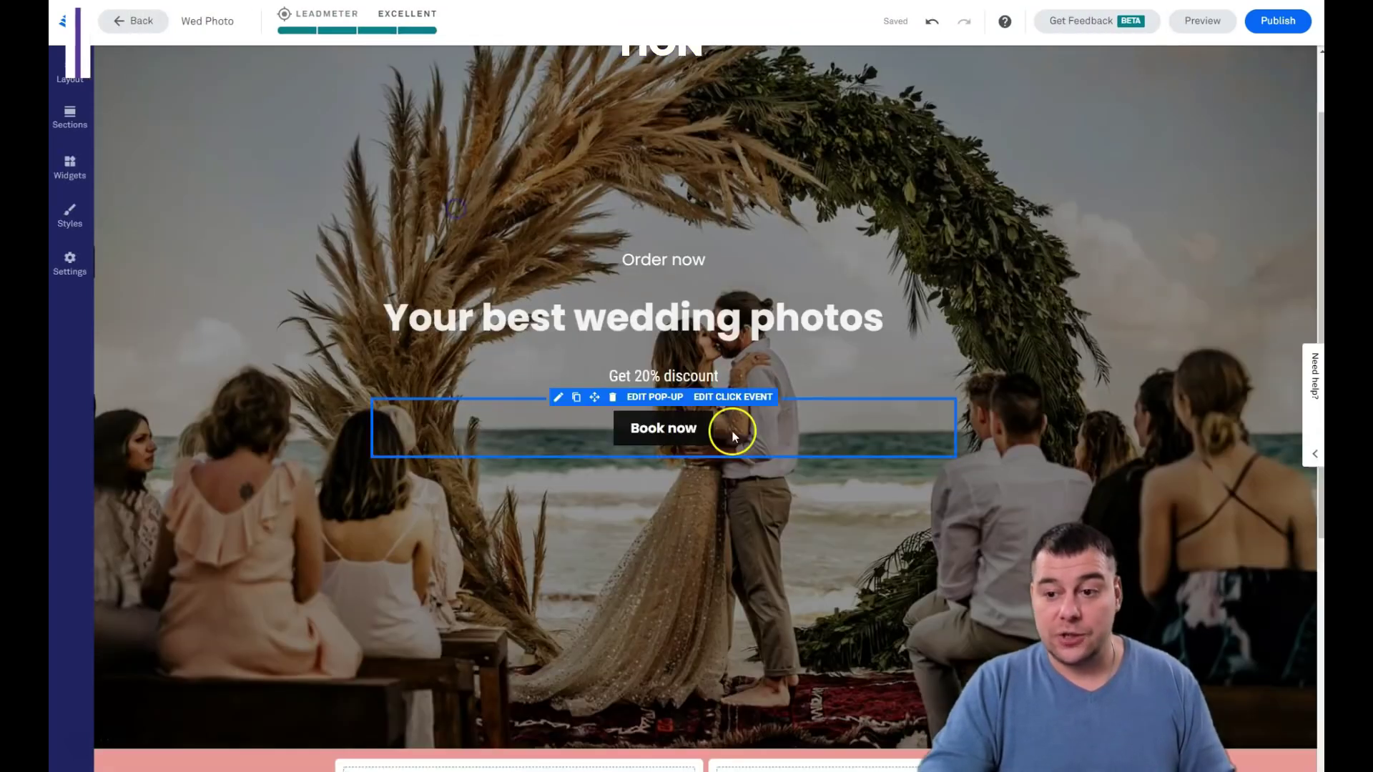
Step: Add an Image widget to the first column and a Video widget to the second column of the blank section
{"action": "scroll", "coordinate": [727, 435], "scroll_direction": "down", "scroll_amount": 6}
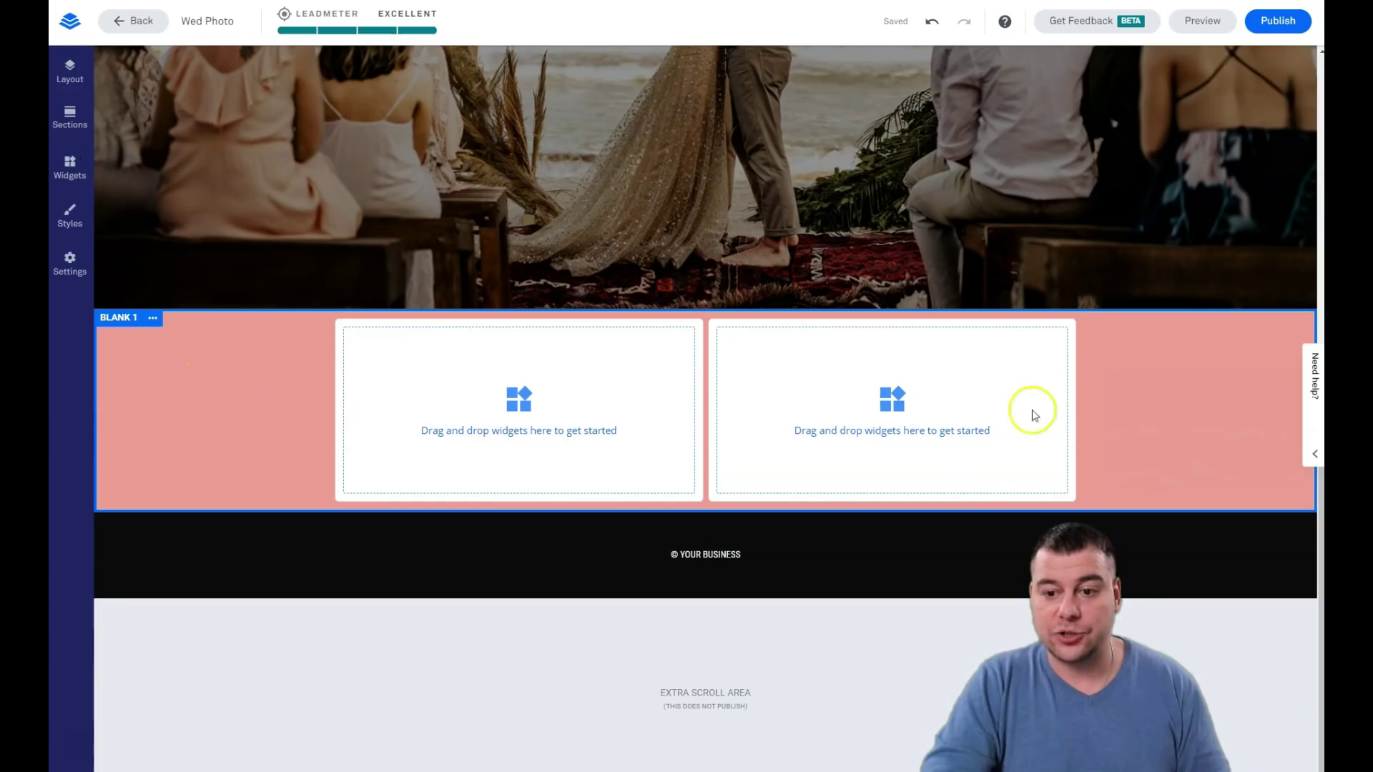
{"action": "left_click", "coordinate": [69, 166]}
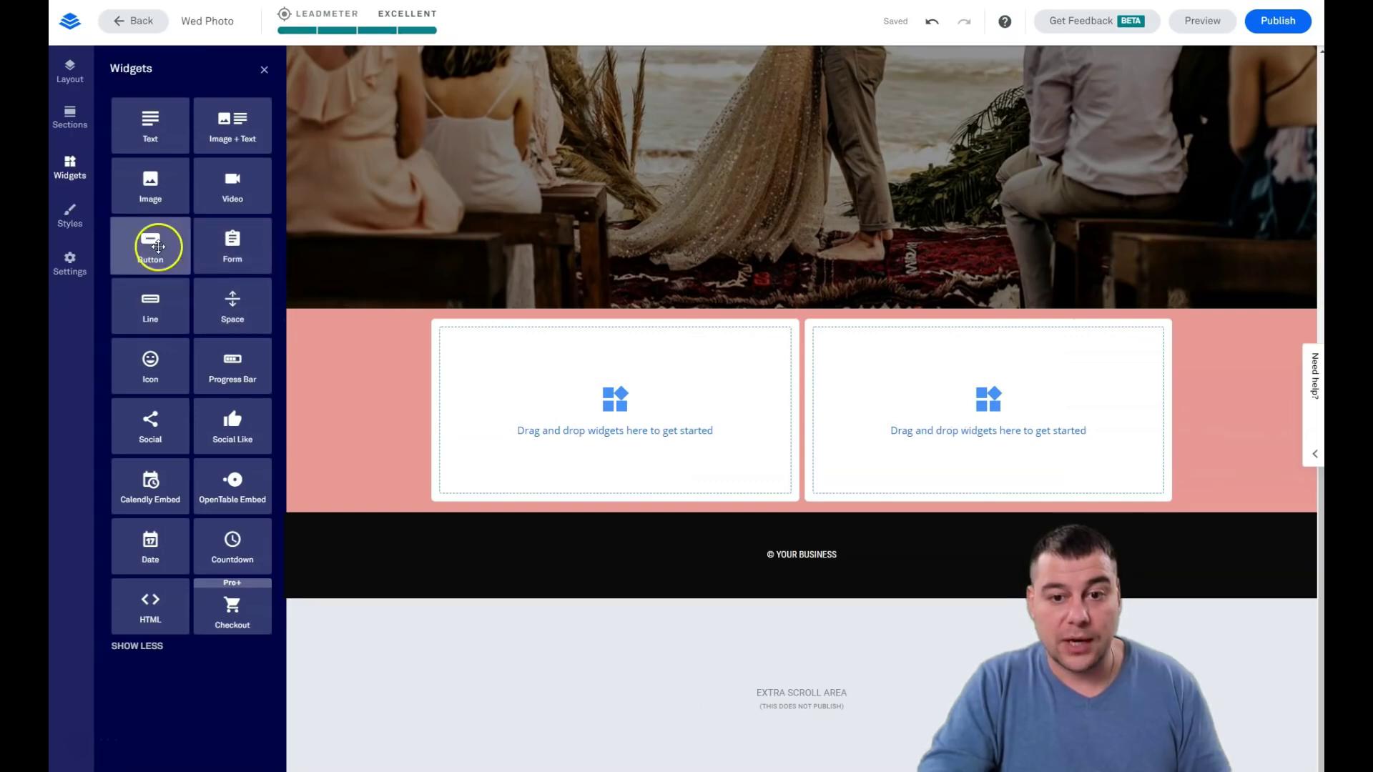
{"action": "left_click_drag", "start_coordinate": [150, 190], "coordinate": [555, 426]}
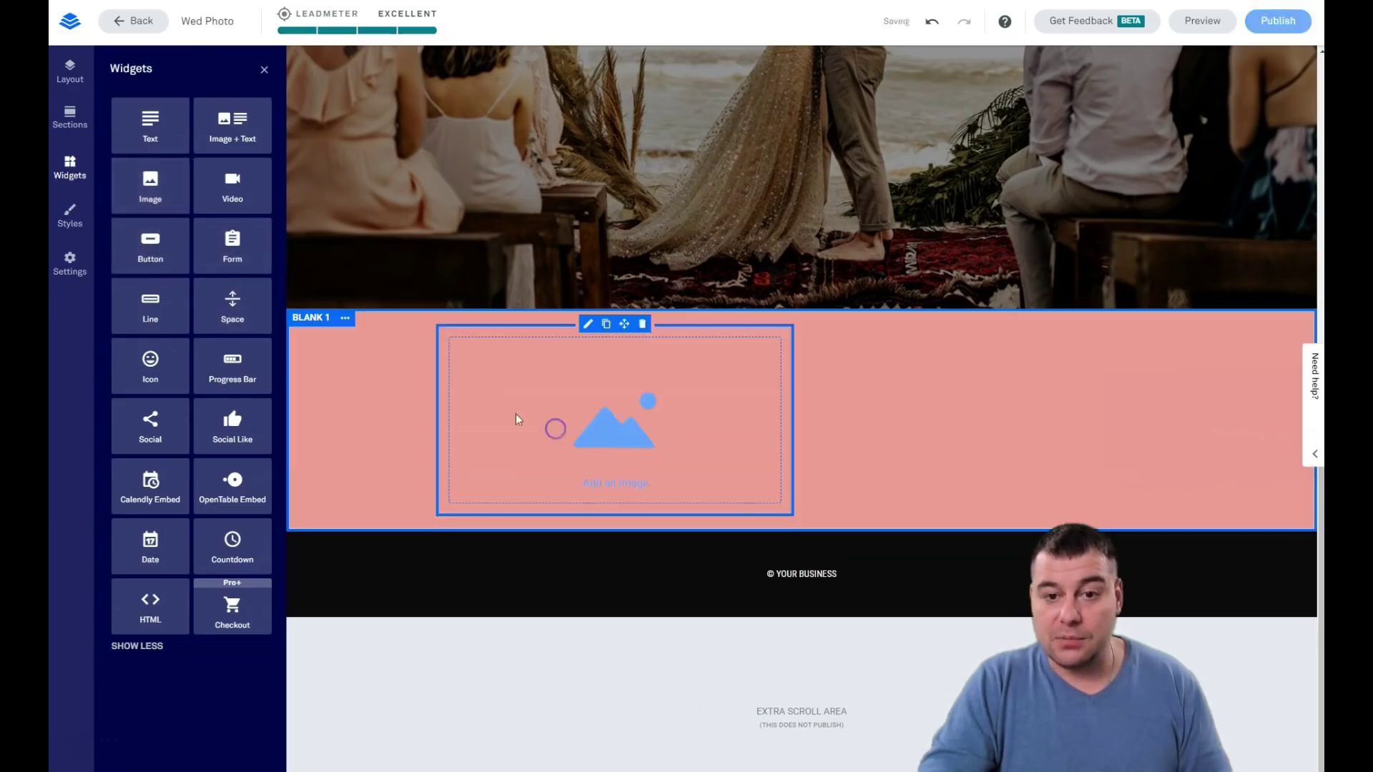
{"action": "left_click_drag", "start_coordinate": [215, 200], "coordinate": [929, 435]}
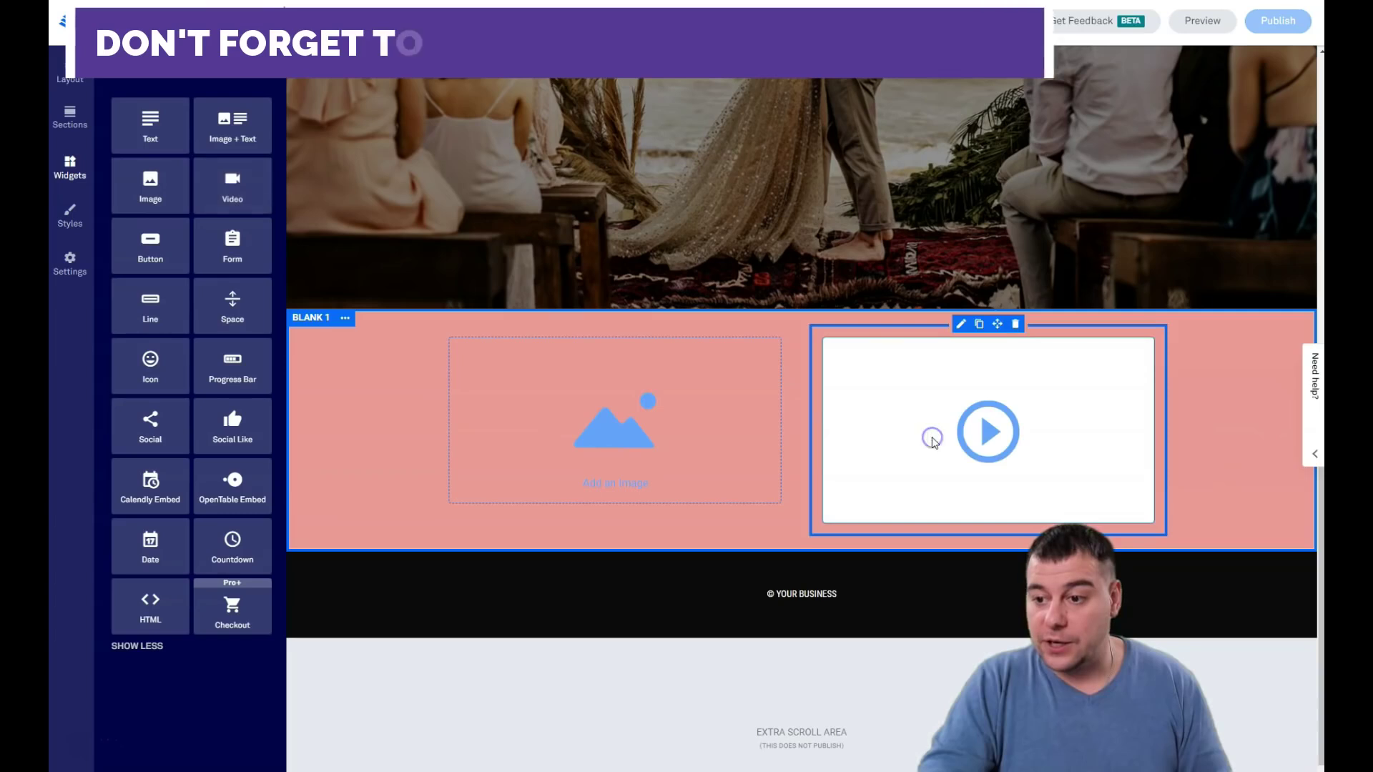
Step: Add a Text widget below the image placeholder, and narrow the image column so the video column becomes wider
{"action": "left_click", "coordinate": [582, 380]}
{"action": "left_click_drag", "start_coordinate": [141, 129], "coordinate": [797, 546]}
{"action": "left_click", "coordinate": [577, 531]}
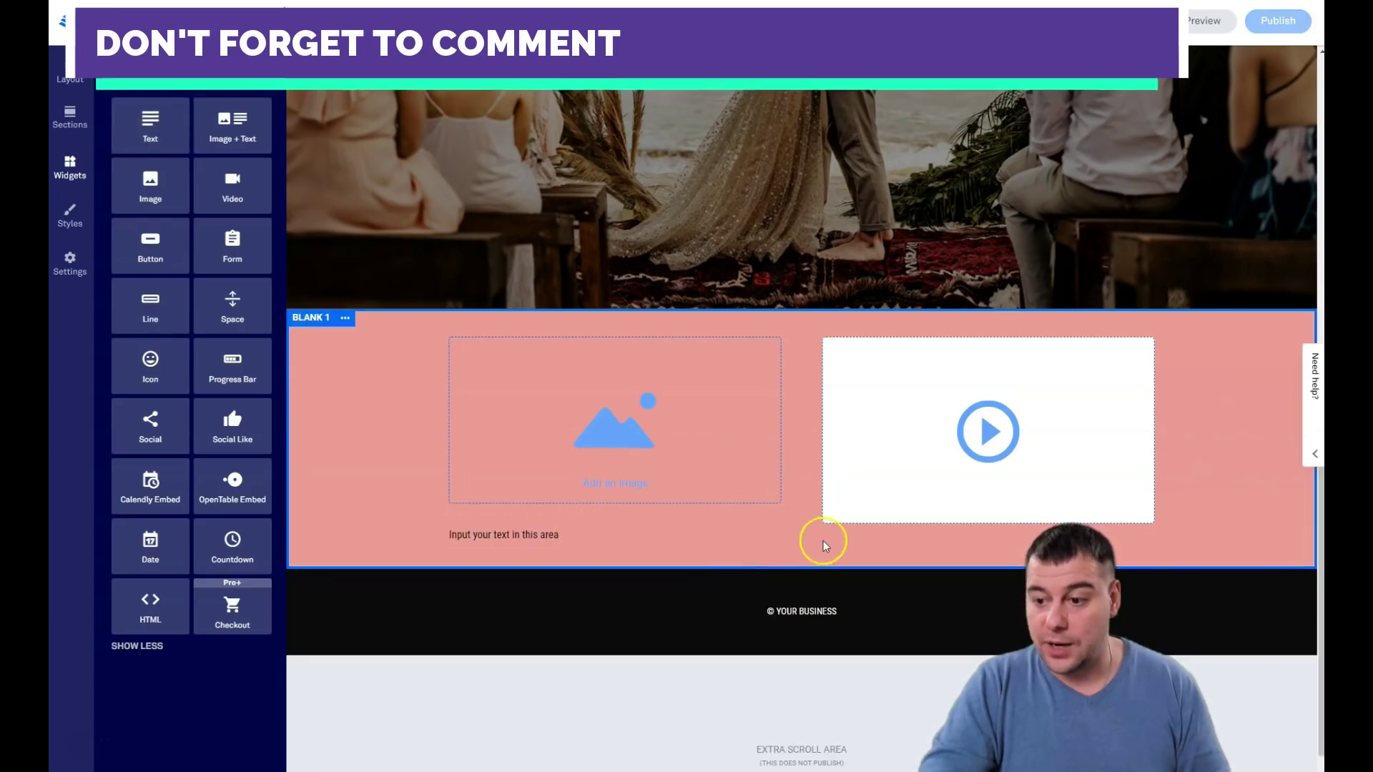
{"action": "mouse_move", "coordinate": [813, 465]}
{"action": "left_click_drag", "start_coordinate": [804, 440], "coordinate": [682, 456]}
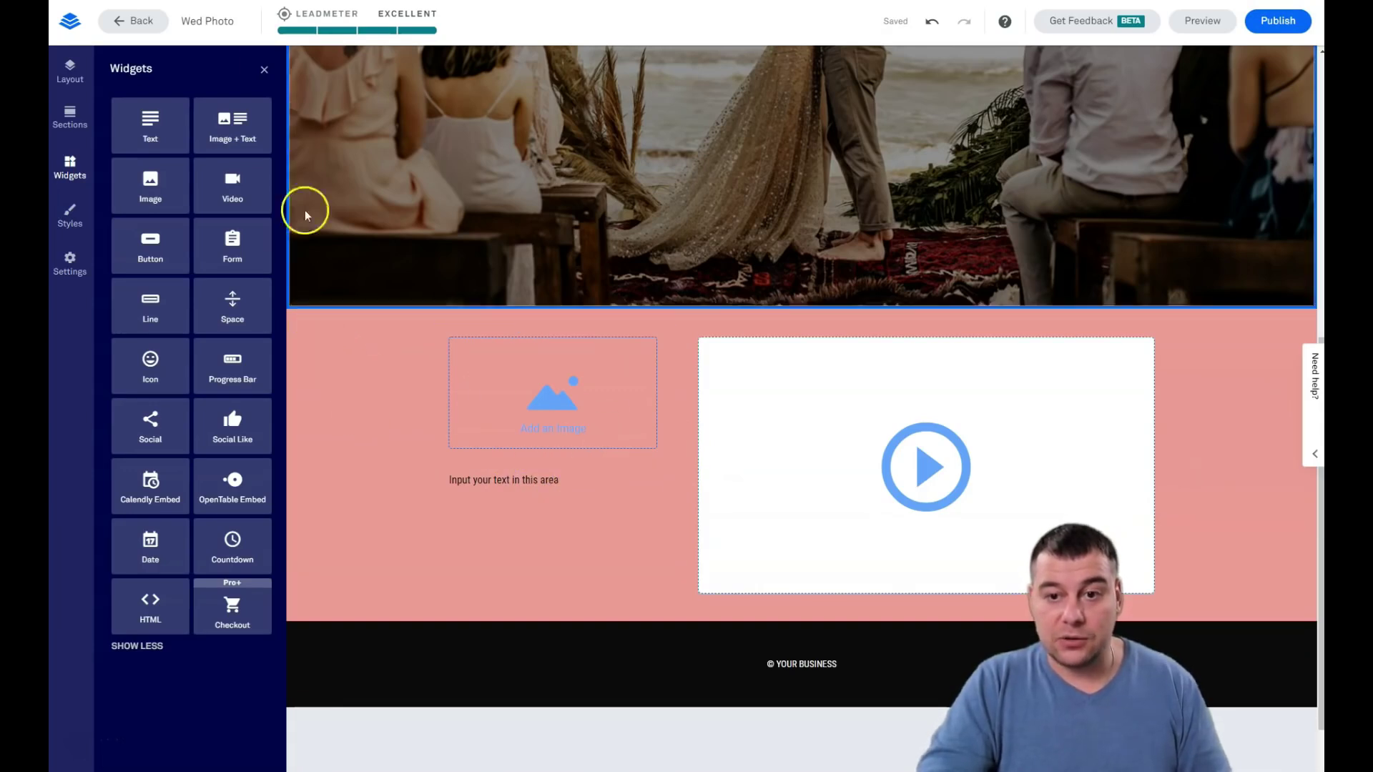
{"action": "left_click", "coordinate": [264, 69]}
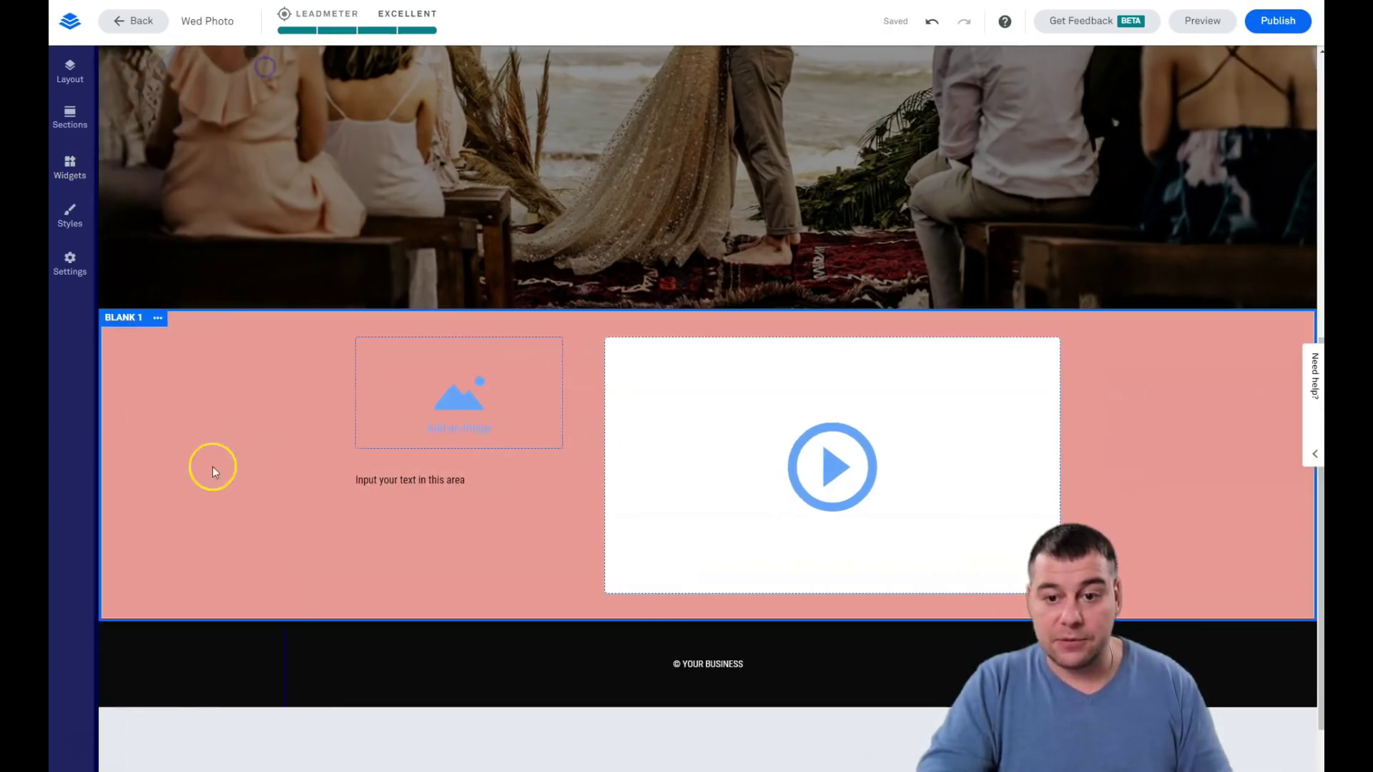
Step: Set the Blank 1 section's background to the dark brown recent colour and its minimum height to 50%
{"action": "left_click", "coordinate": [153, 318]}
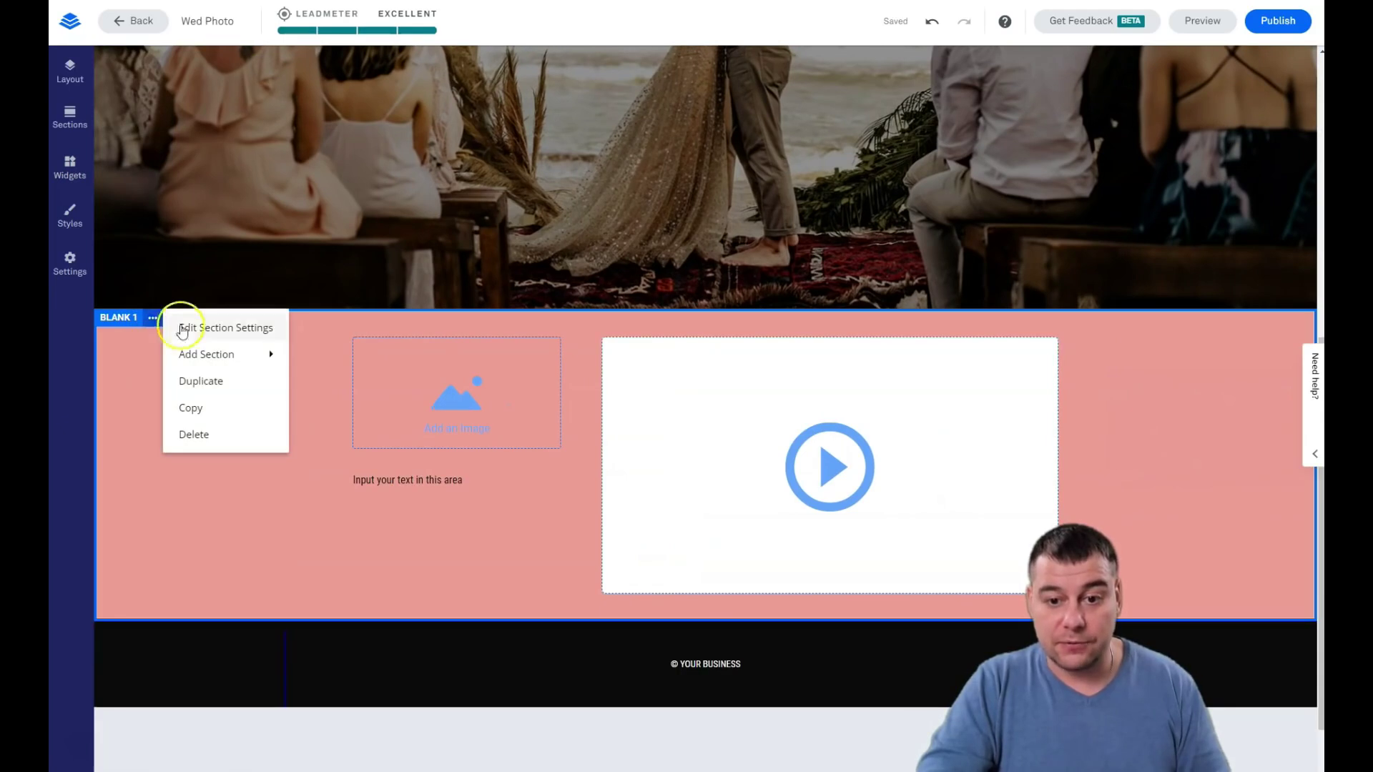
{"action": "left_click", "coordinate": [209, 326]}
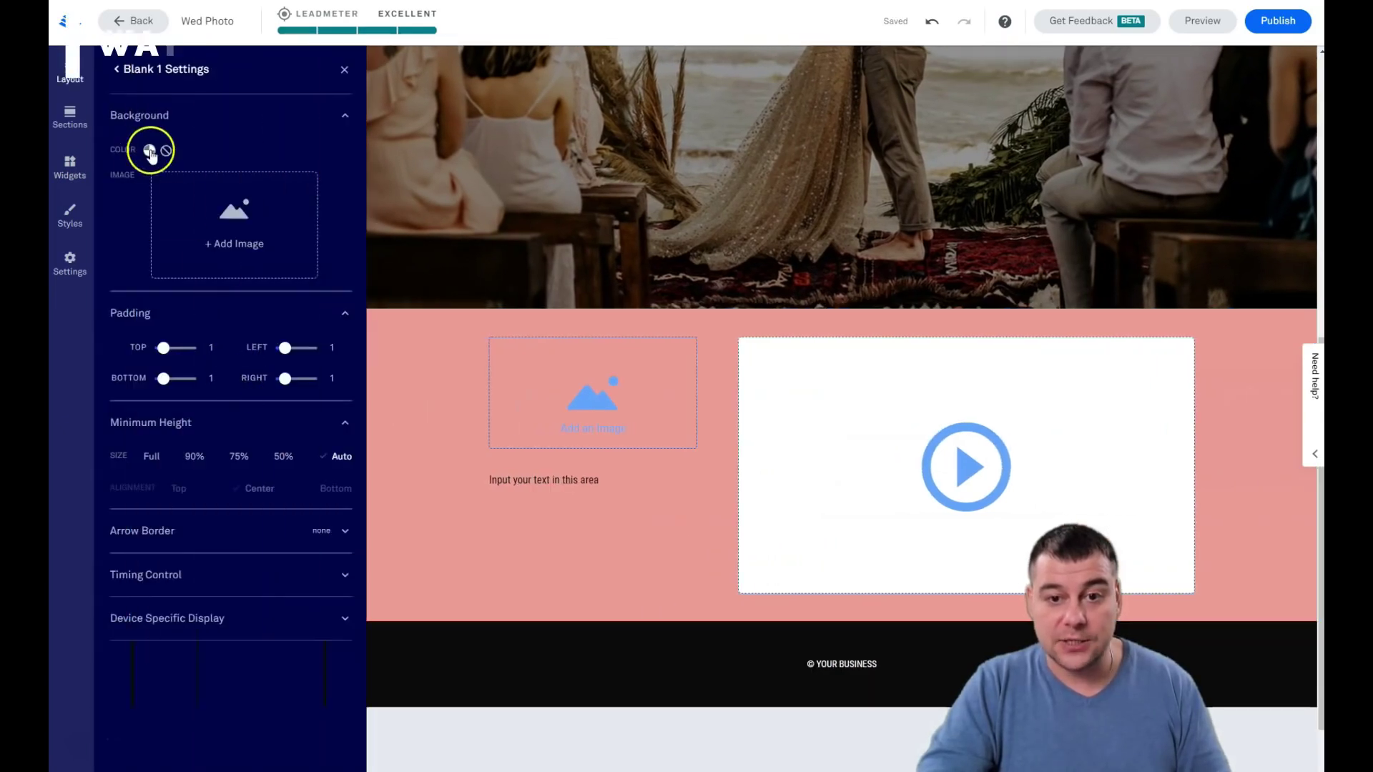
{"action": "left_click", "coordinate": [149, 150]}
{"action": "left_click", "coordinate": [175, 262]}
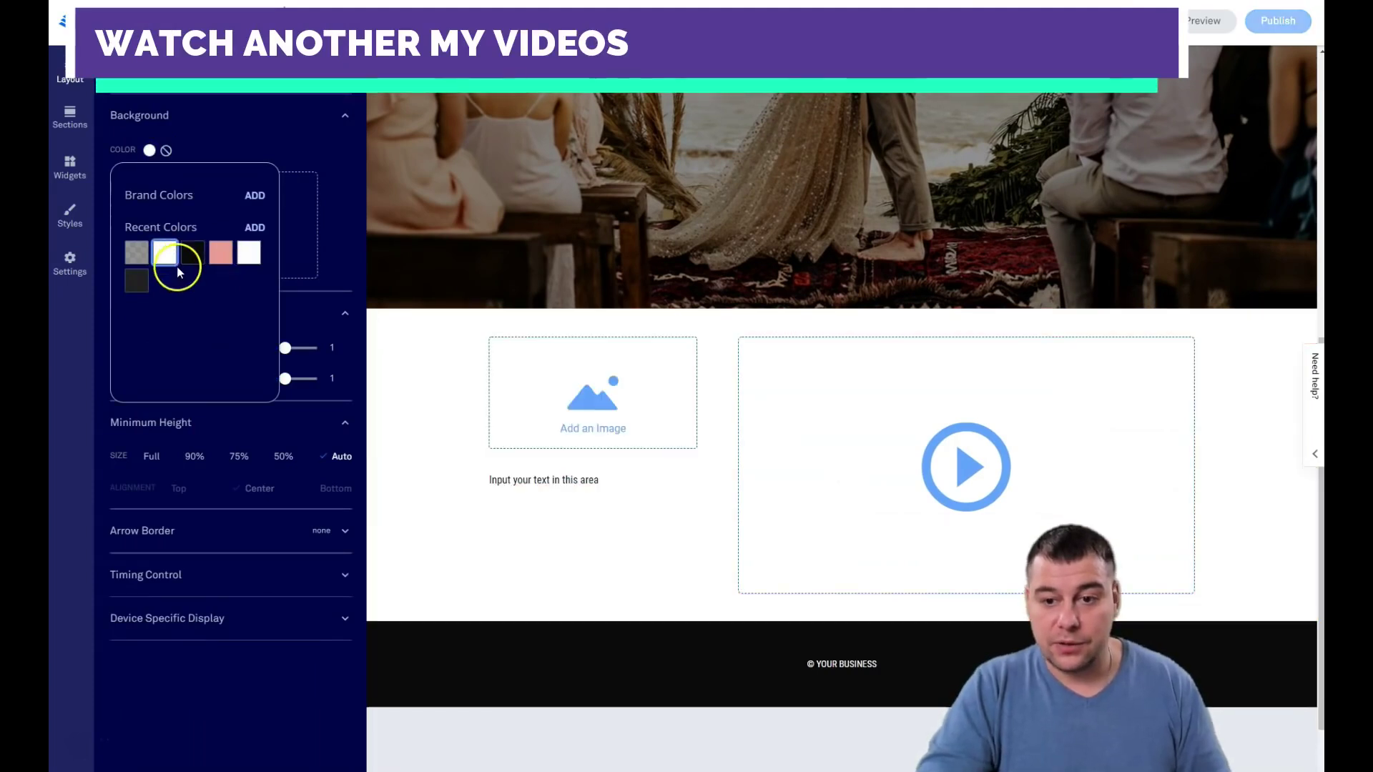
{"action": "left_click", "coordinate": [139, 283]}
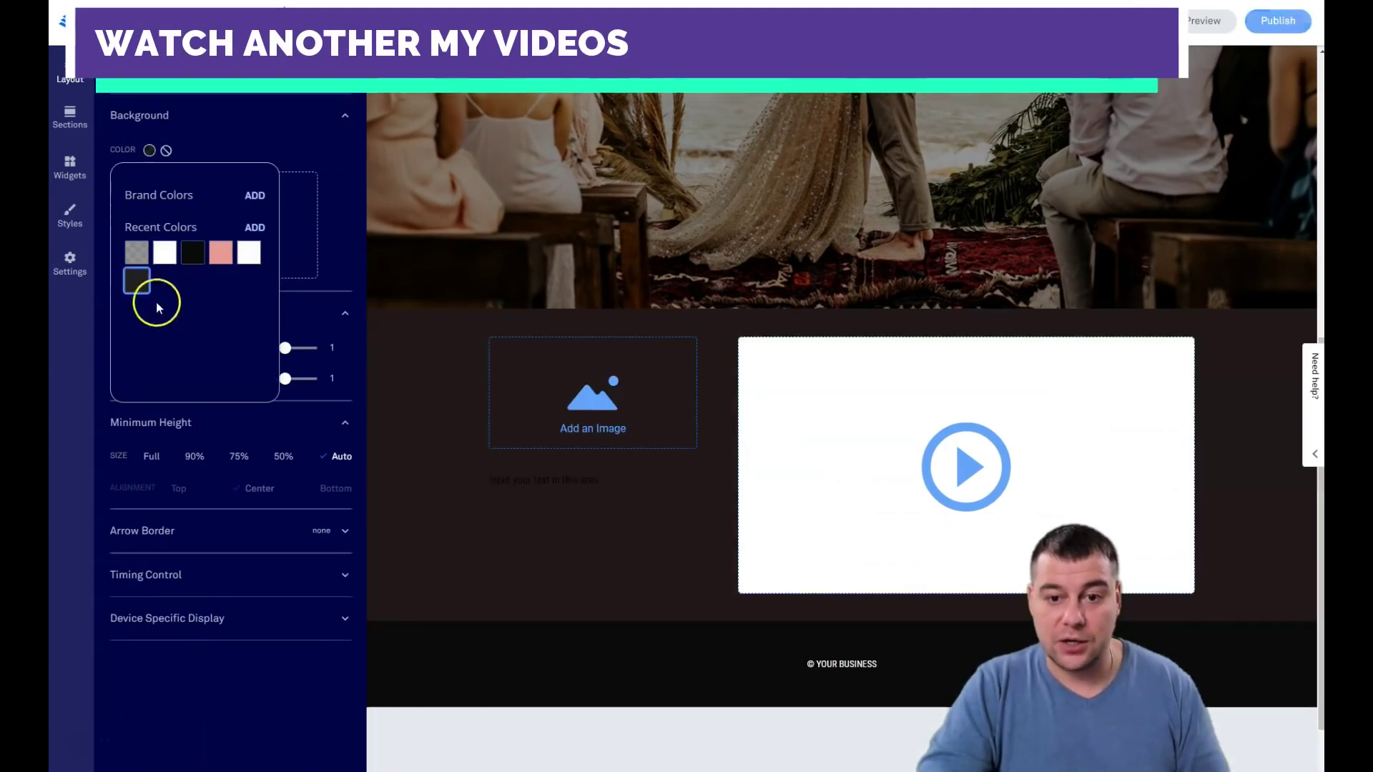
{"action": "left_click", "coordinate": [225, 140]}
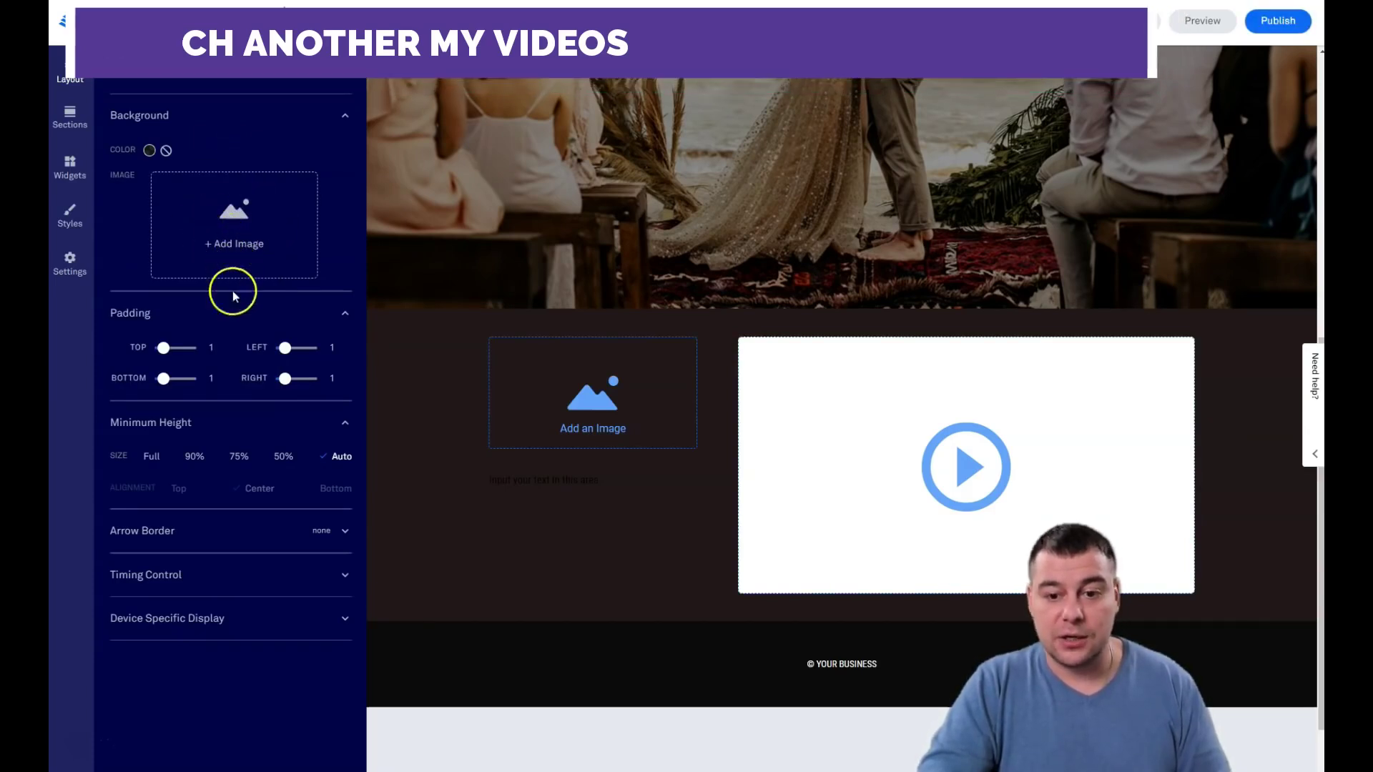
{"action": "left_click", "coordinate": [281, 458]}
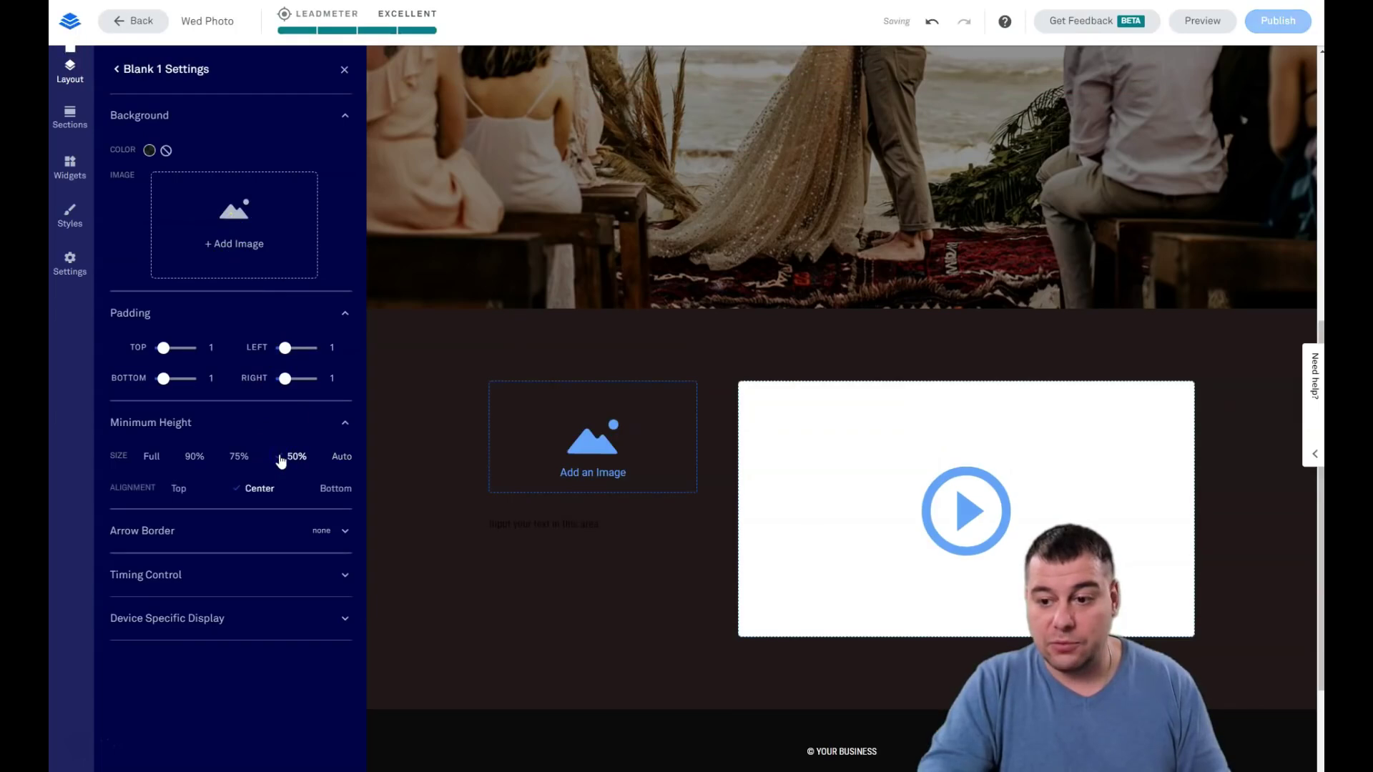
Step: Set the Blank 1 section's minimum height to Auto and close its settings
{"action": "left_click", "coordinate": [337, 459]}
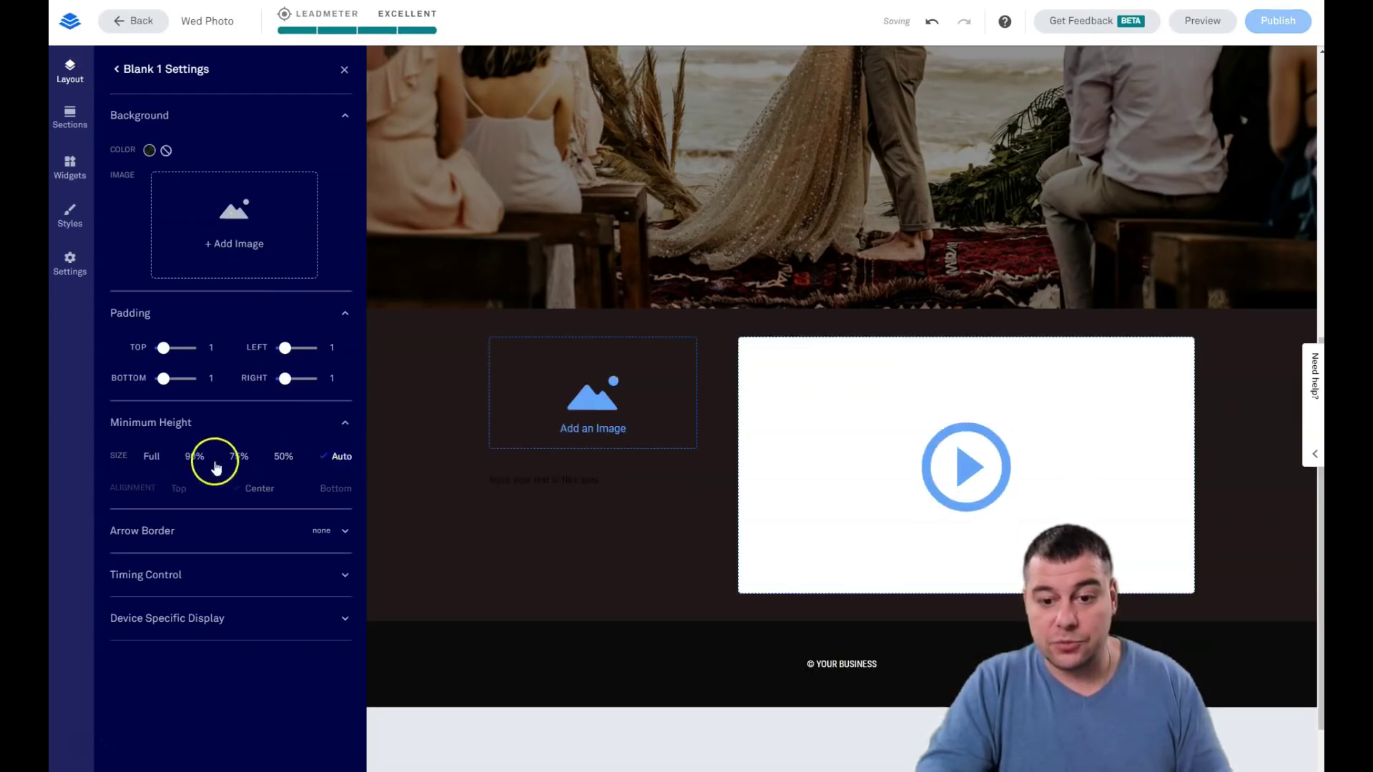
{"action": "left_click", "coordinate": [344, 70]}
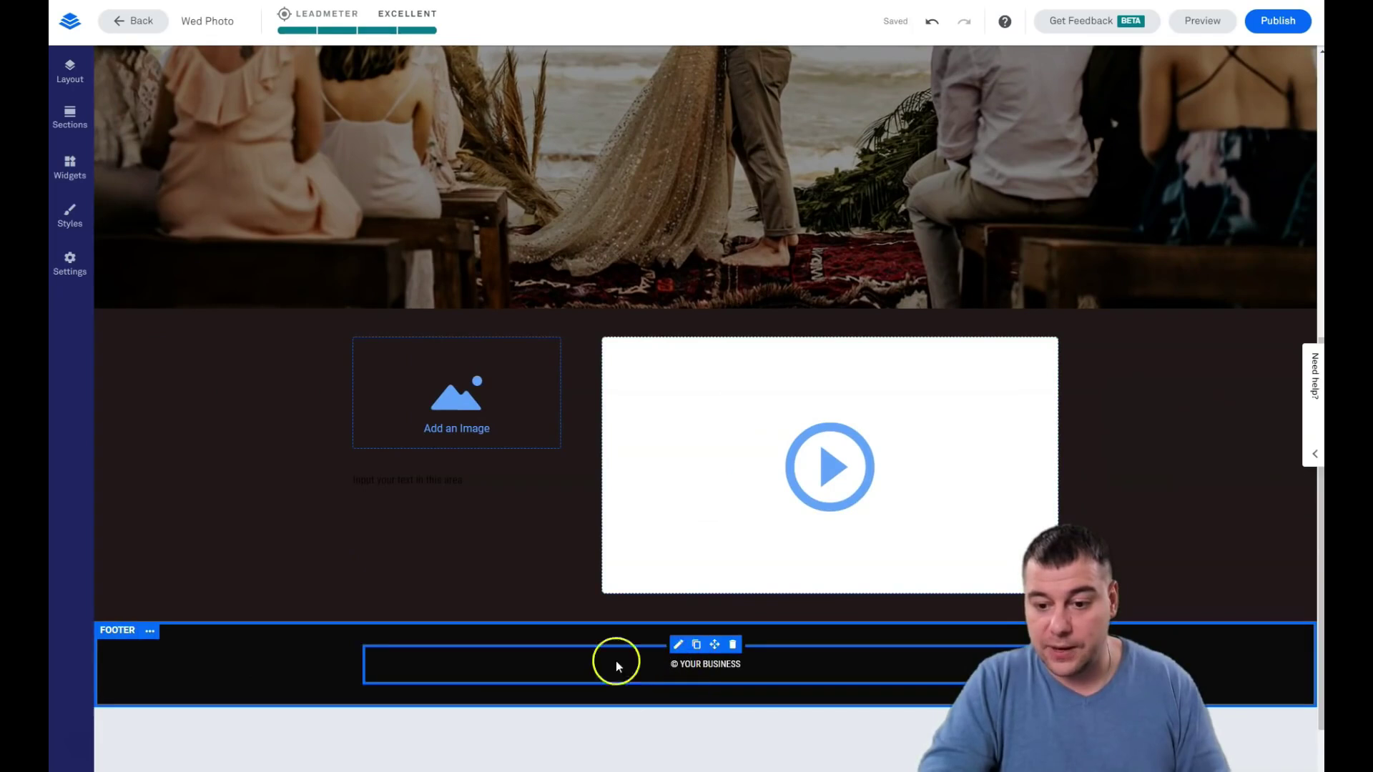
Step: Add a Text widget beside the copyright text in the footer and a Social Like widget above them
{"action": "left_click", "coordinate": [69, 165]}
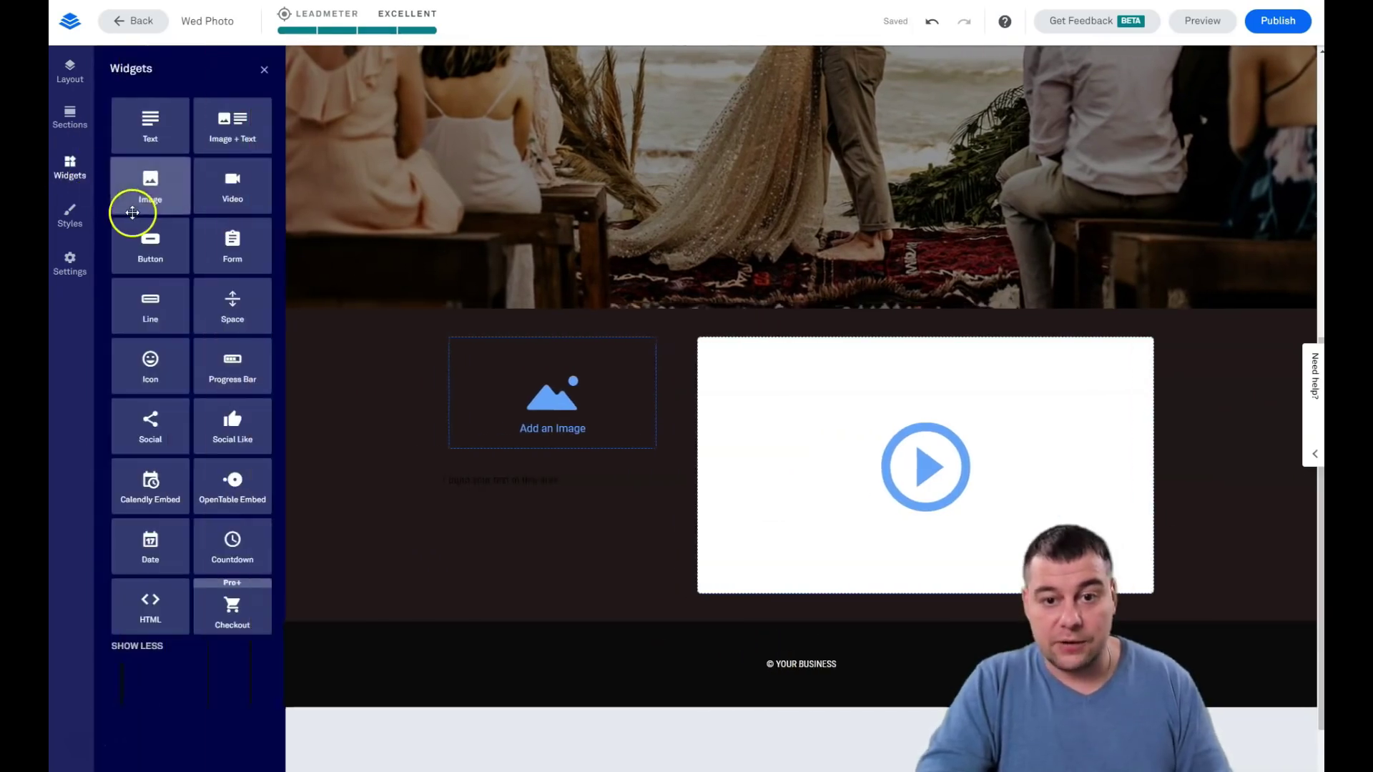
{"action": "left_click_drag", "start_coordinate": [141, 144], "coordinate": [475, 701]}
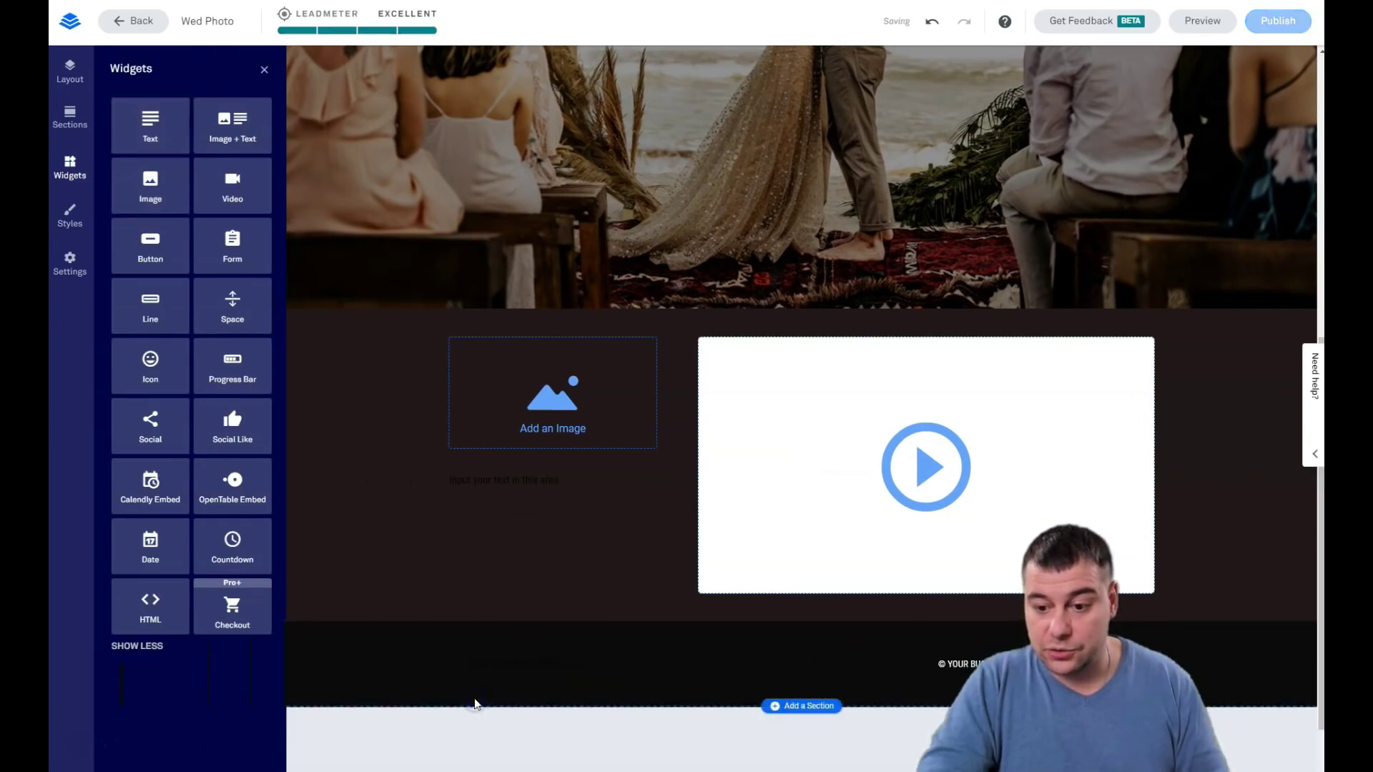
{"action": "left_click", "coordinate": [543, 653]}
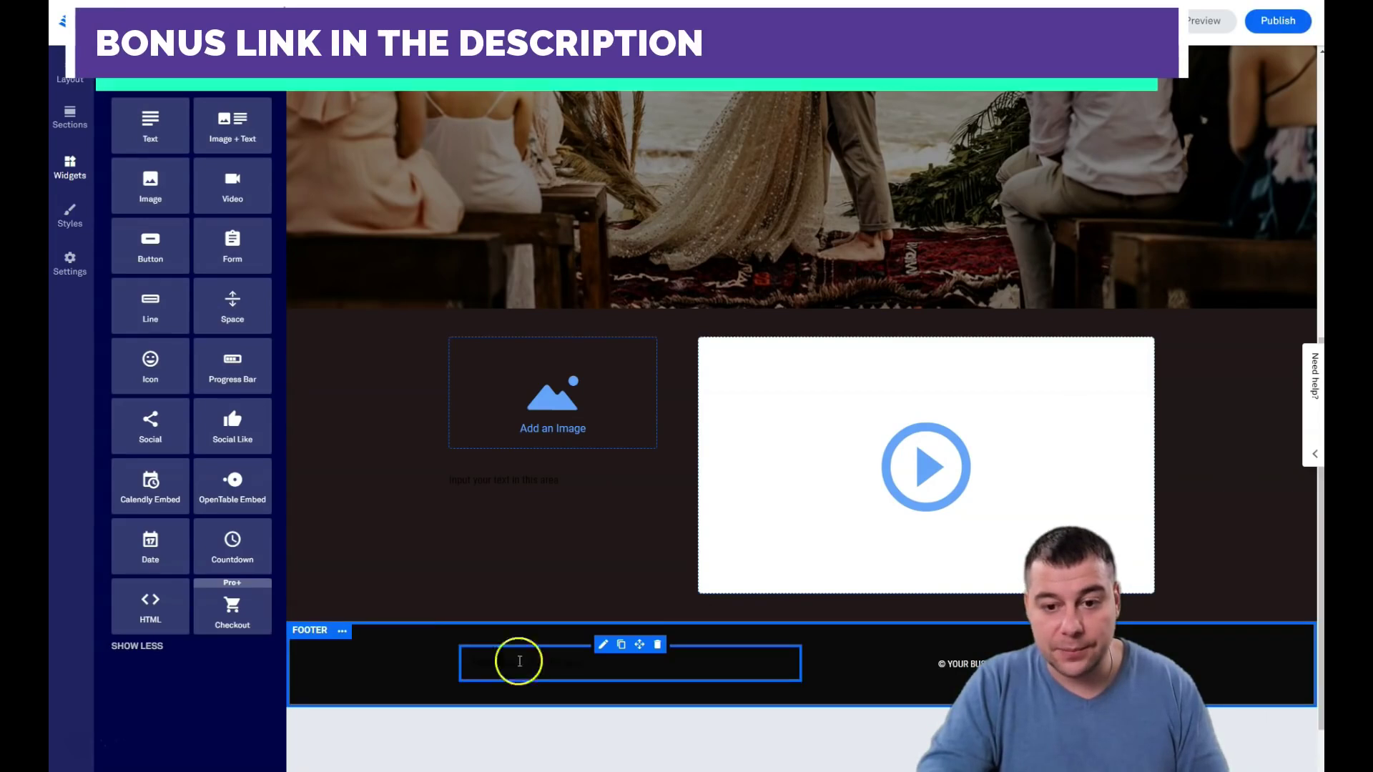
{"action": "left_click_drag", "start_coordinate": [230, 429], "coordinate": [706, 667]}
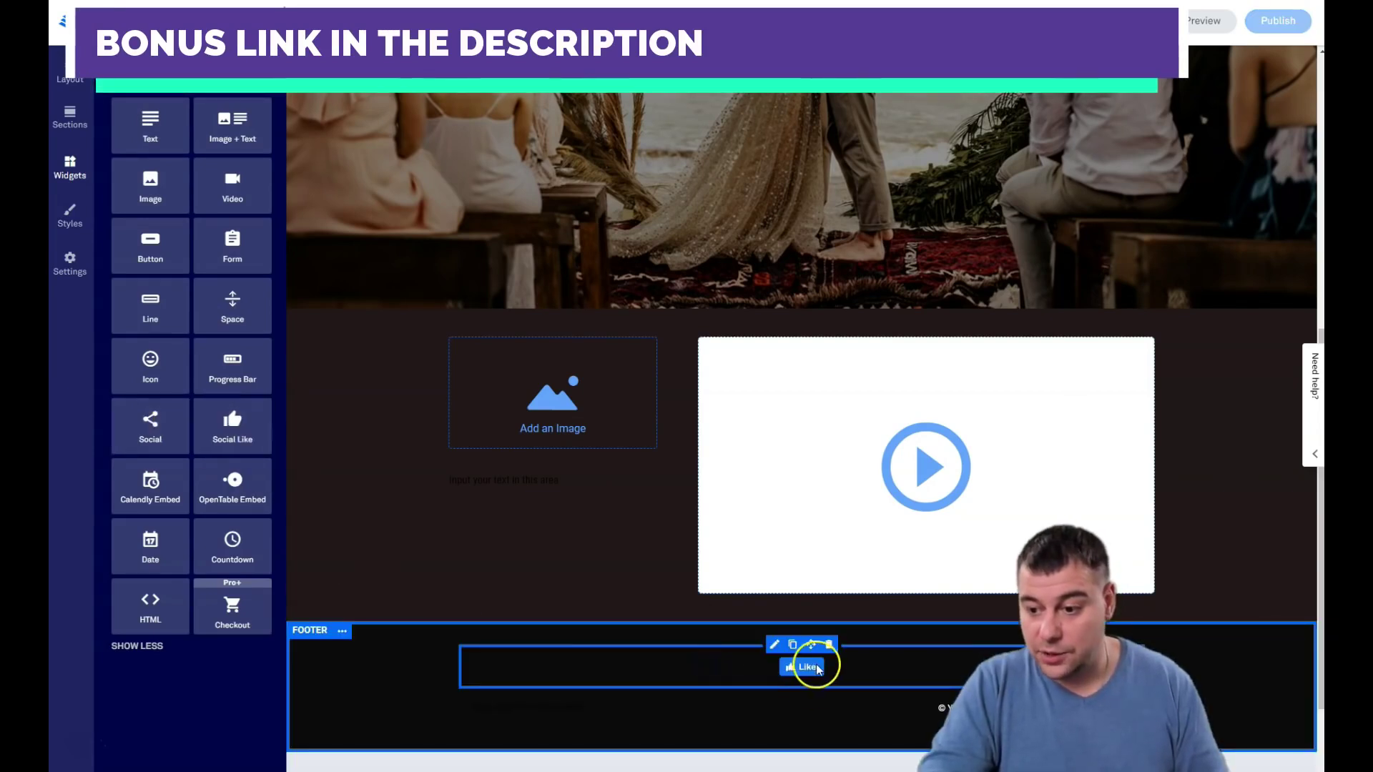
Step: Set the footer section's background to the white recent colour
{"action": "left_click", "coordinate": [342, 630]}
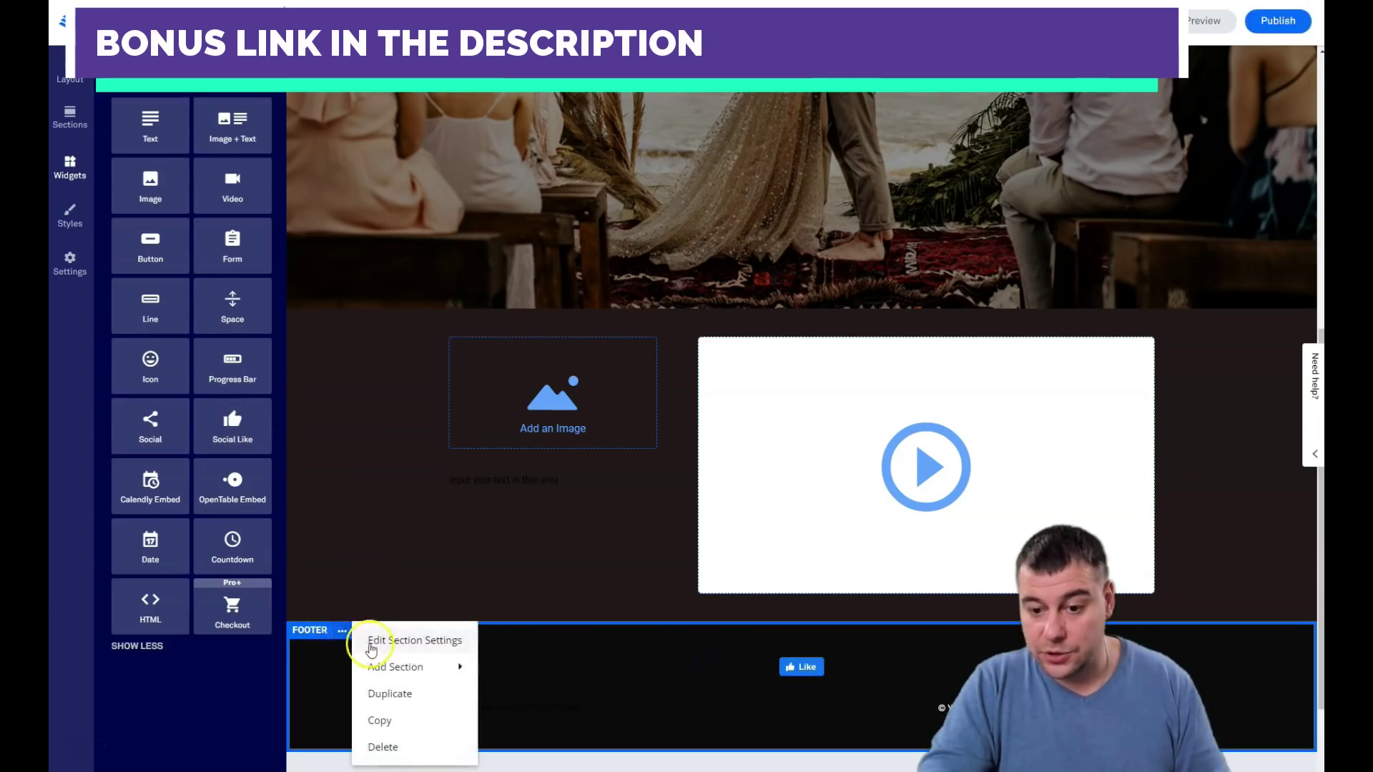
{"action": "left_click", "coordinate": [371, 642]}
{"action": "left_click", "coordinate": [150, 151]}
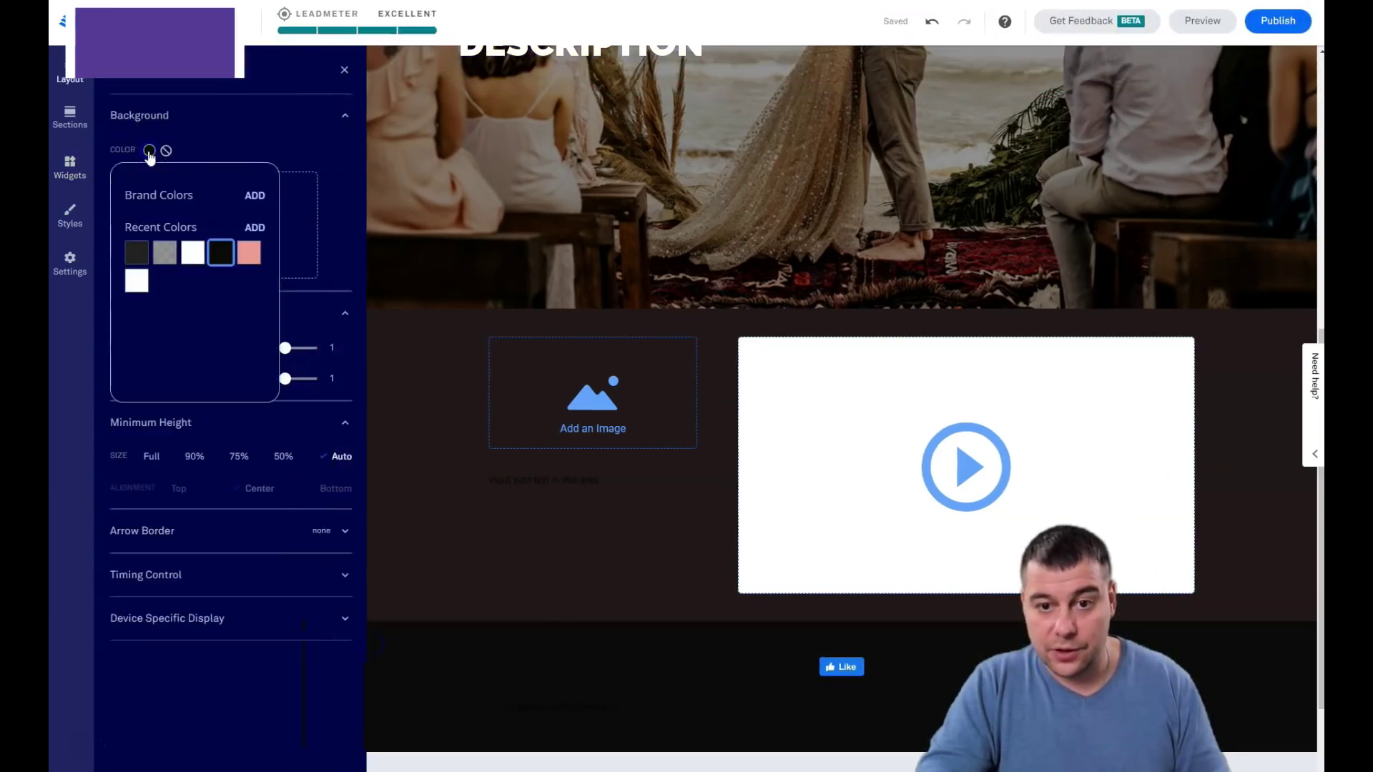
{"action": "left_click", "coordinate": [191, 253]}
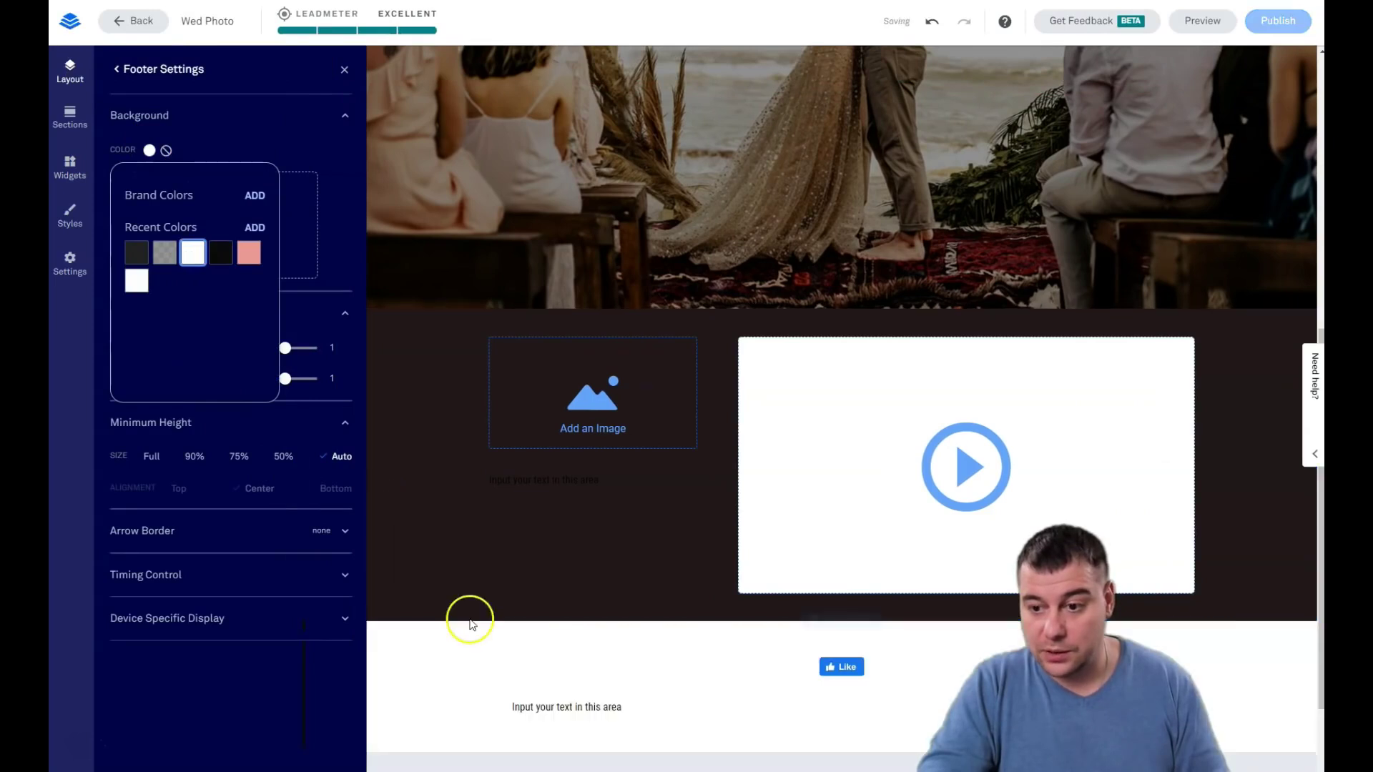
{"action": "left_click", "coordinate": [444, 711]}
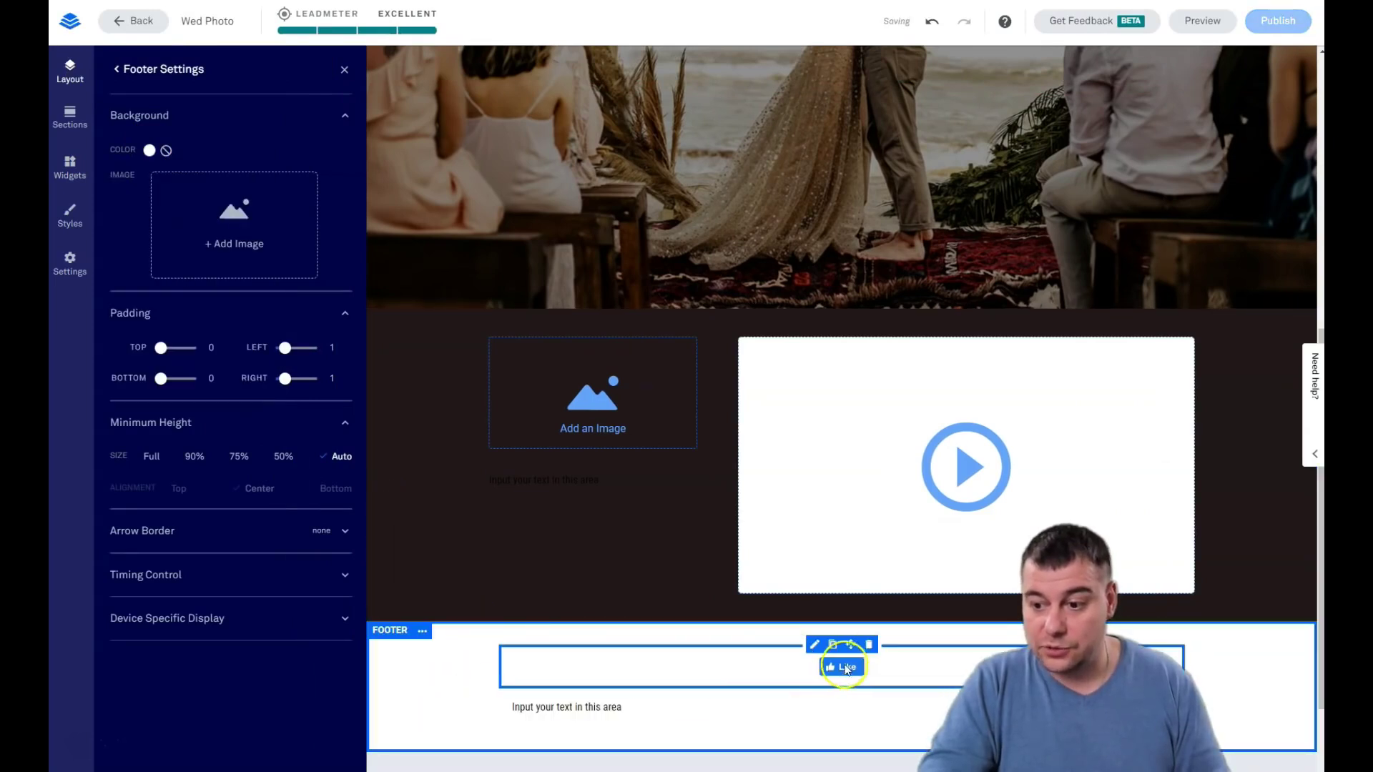
Step: Examine the Facebook URL options of the footer's Social Like widget and close its settings
{"action": "left_click", "coordinate": [848, 671]}
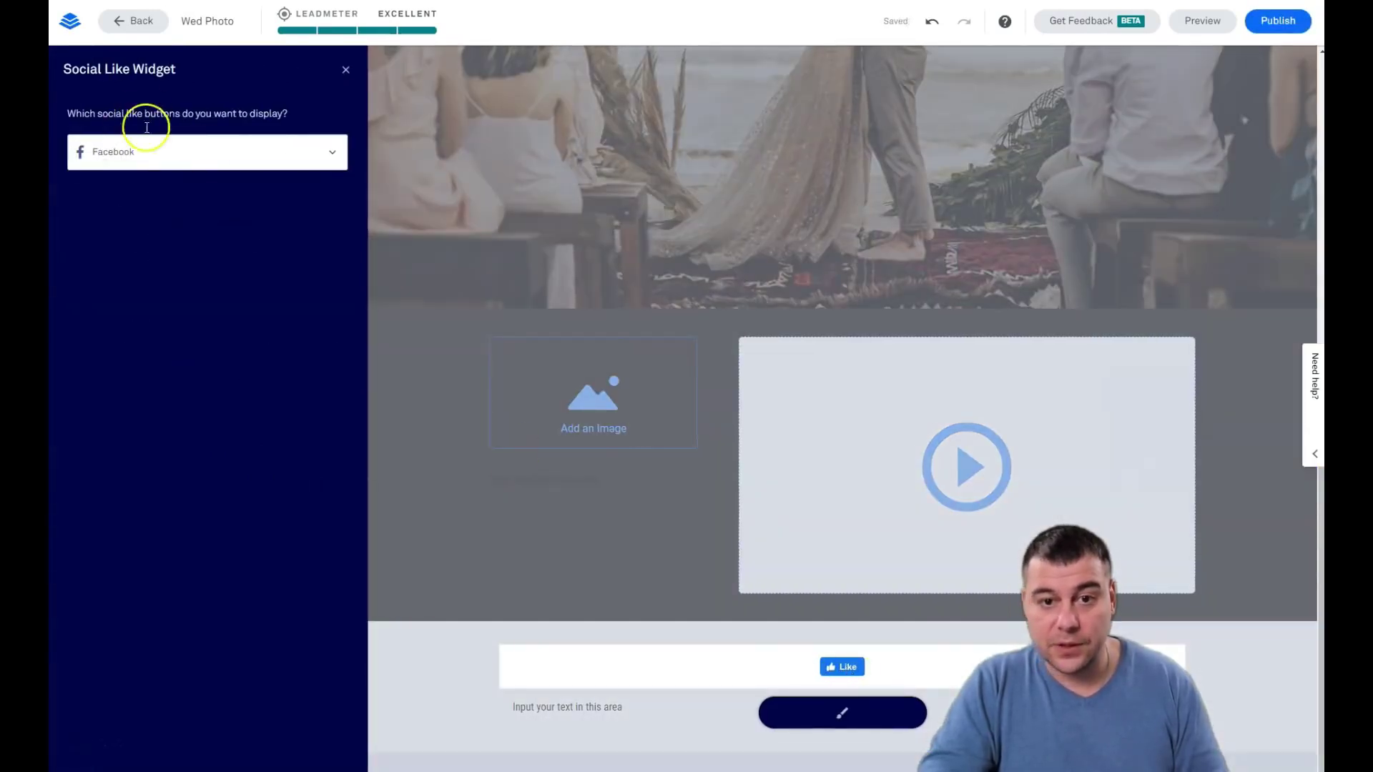
{"action": "left_click", "coordinate": [330, 158]}
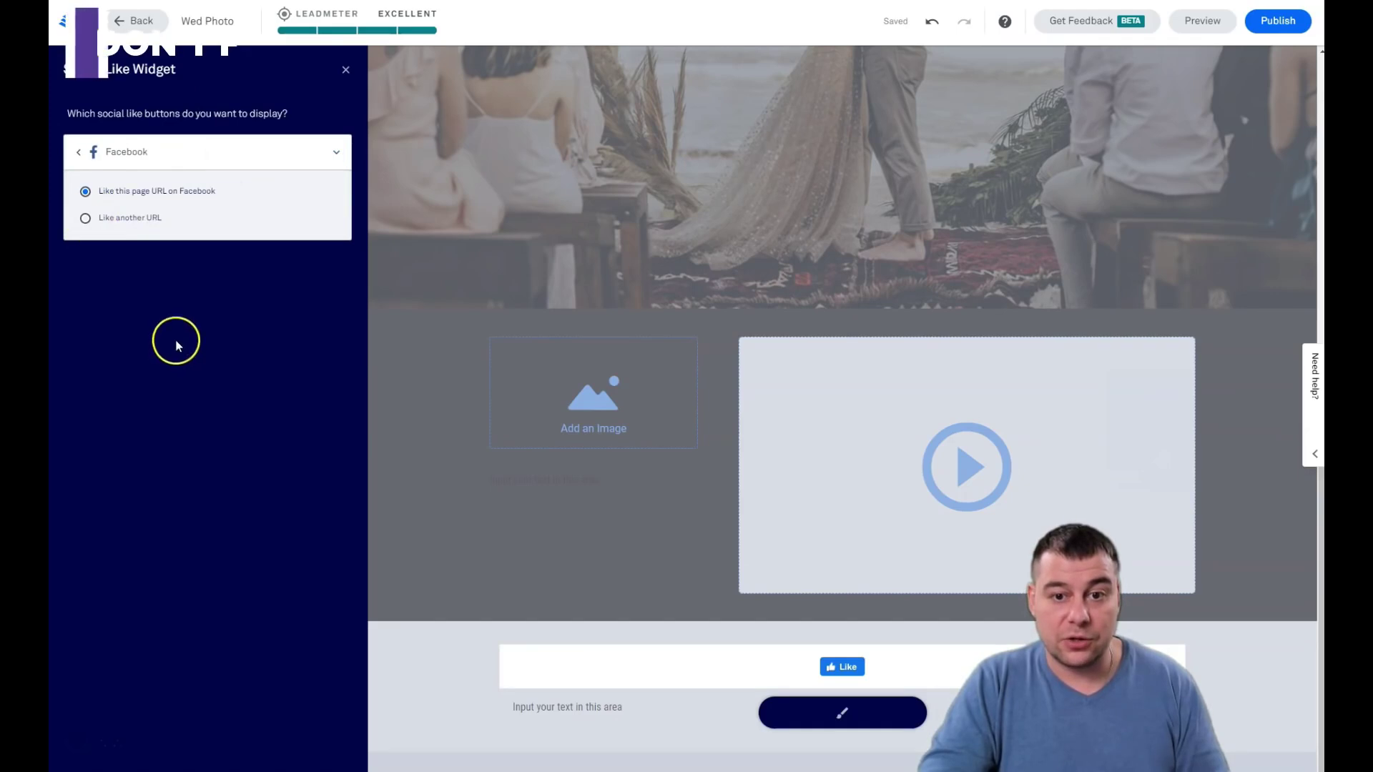
{"action": "left_click", "coordinate": [345, 70]}
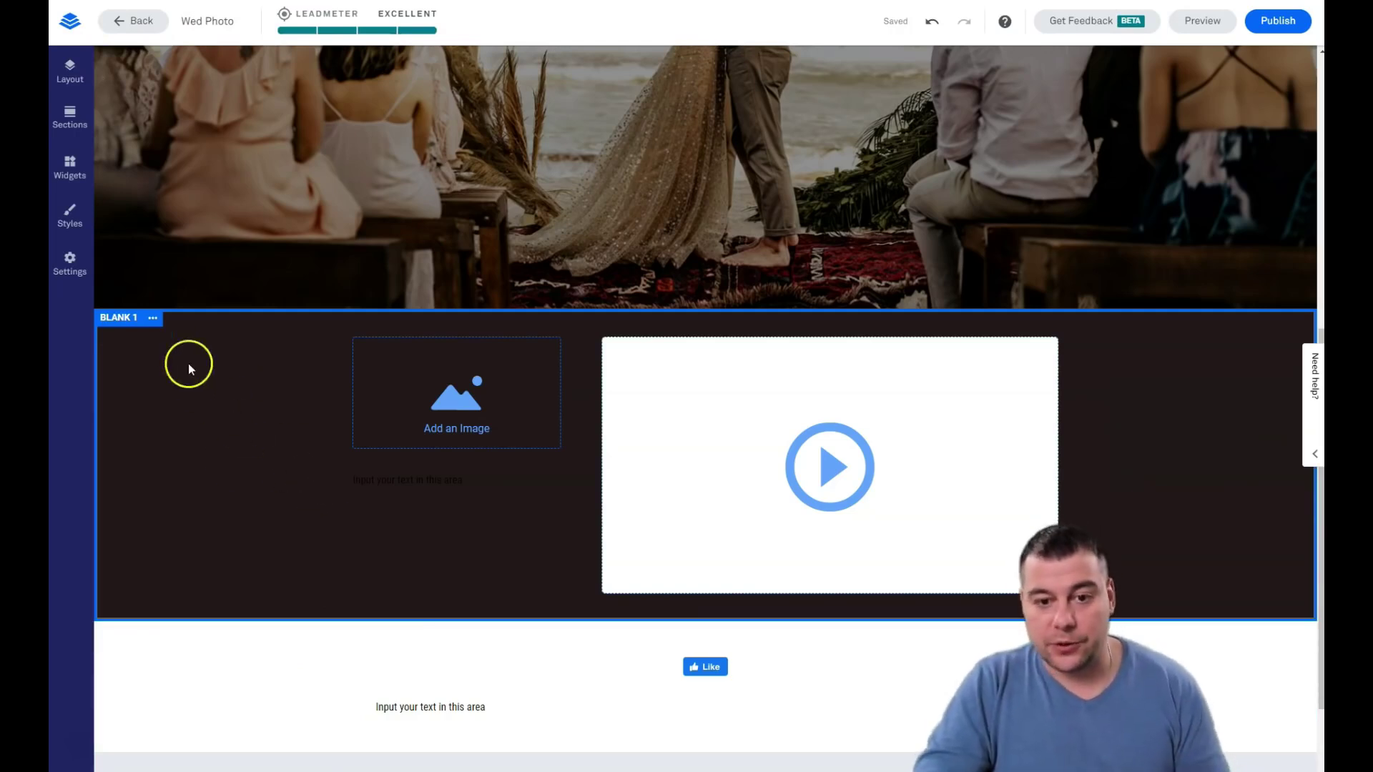
Step: Delete the Blank 1 section with the image and video placeholders
{"action": "left_click", "coordinate": [153, 318]}
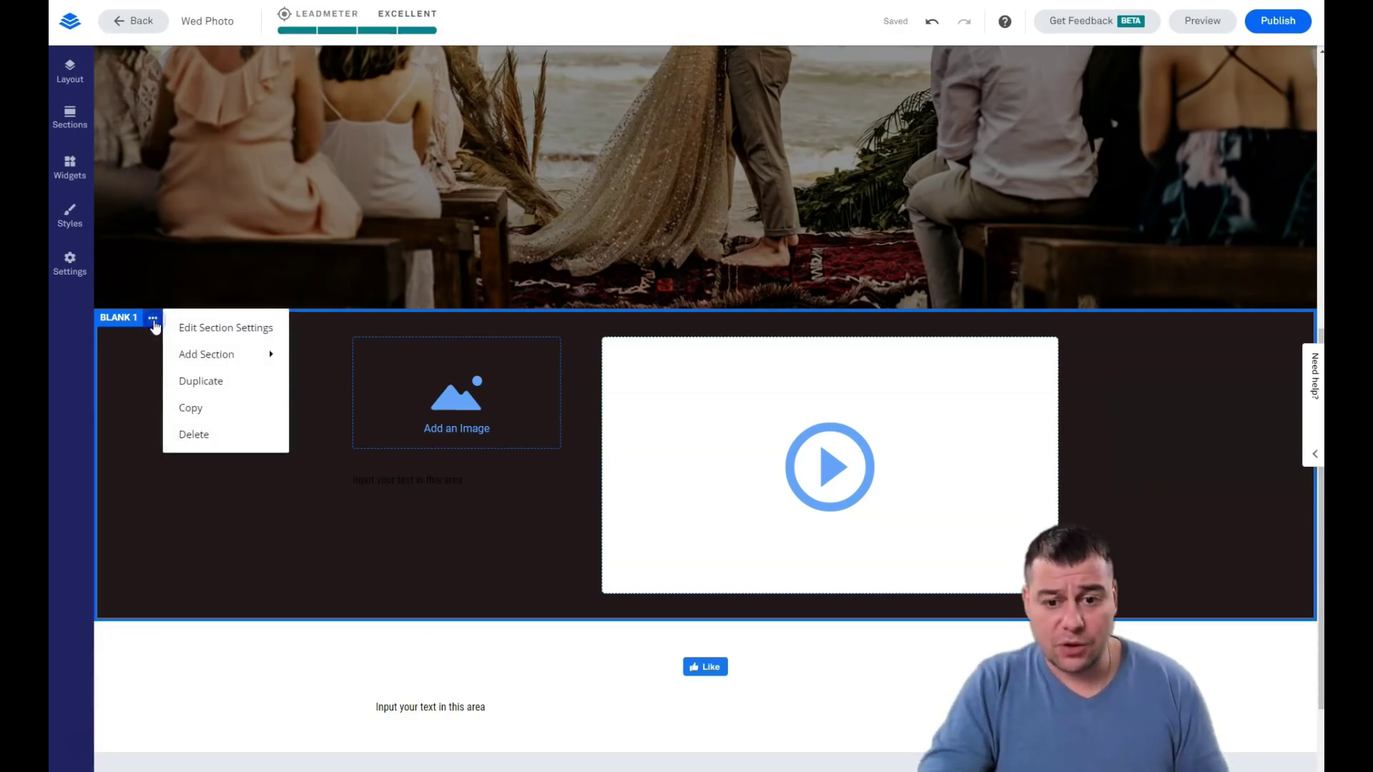
{"action": "left_click", "coordinate": [194, 432]}
{"action": "left_click", "coordinate": [234, 387]}
{"action": "left_click", "coordinate": [613, 527]}
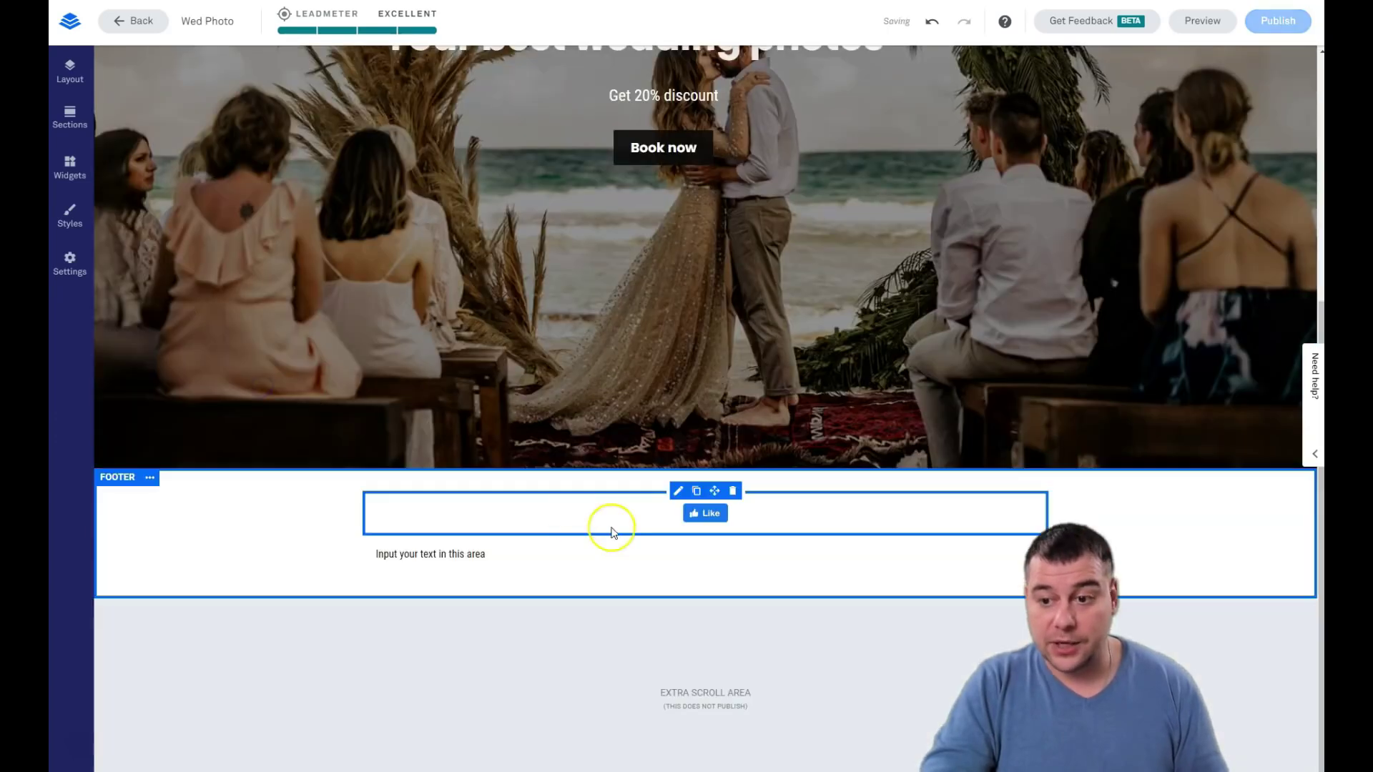
{"action": "left_click", "coordinate": [690, 513]}
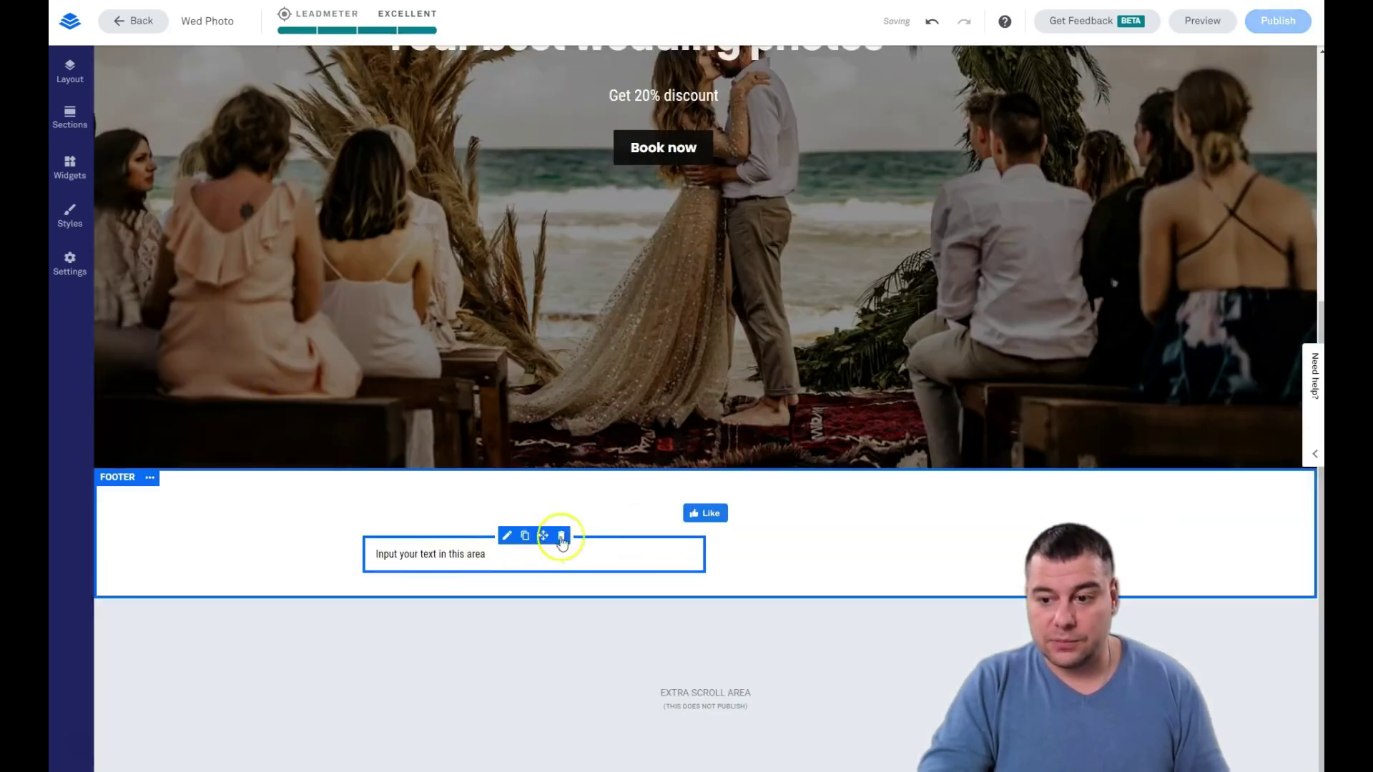
Step: Review the landing page from the hero section down to the footer
{"action": "scroll", "coordinate": [668, 515], "scroll_direction": "up", "scroll_amount": 5}
{"action": "scroll", "coordinate": [671, 375], "scroll_direction": "down", "scroll_amount": 2}
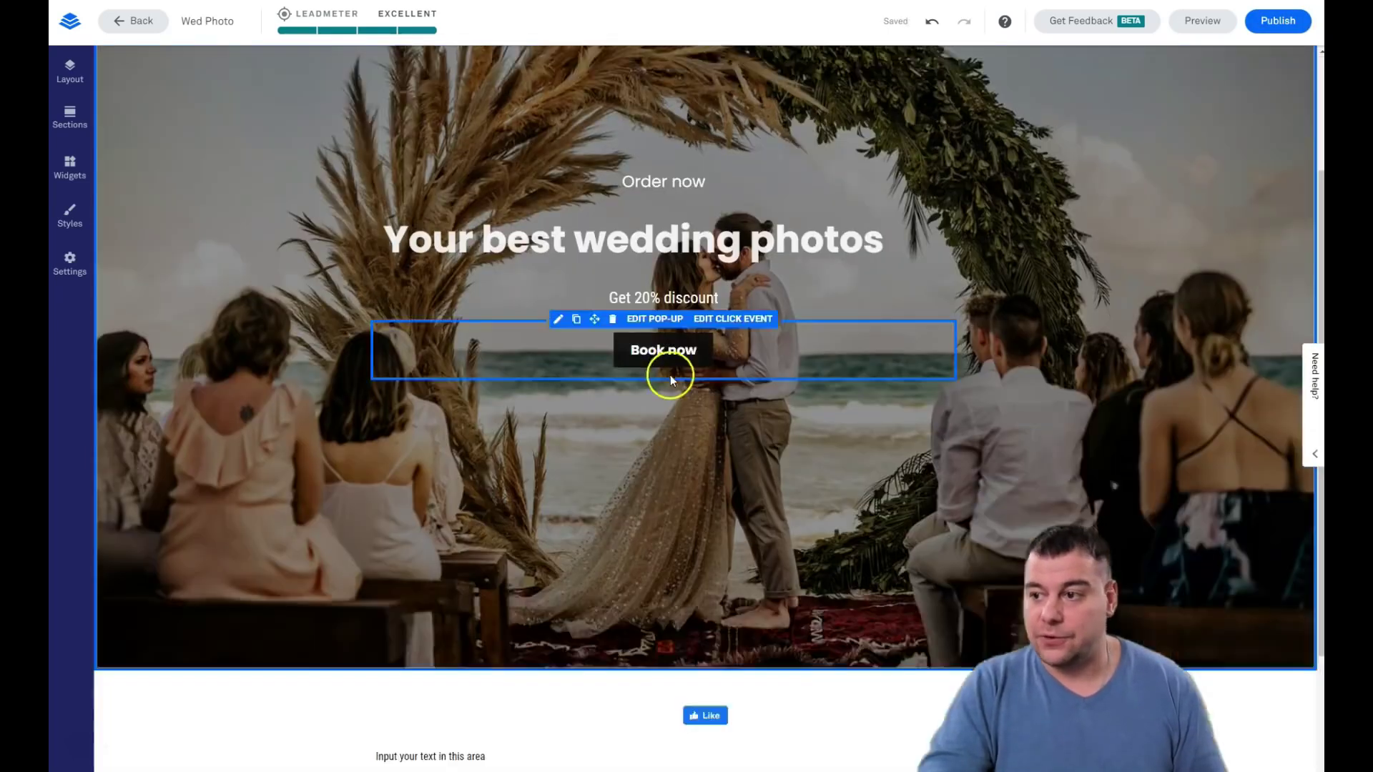
{"action": "scroll", "coordinate": [670, 375], "scroll_direction": "down", "scroll_amount": 3}
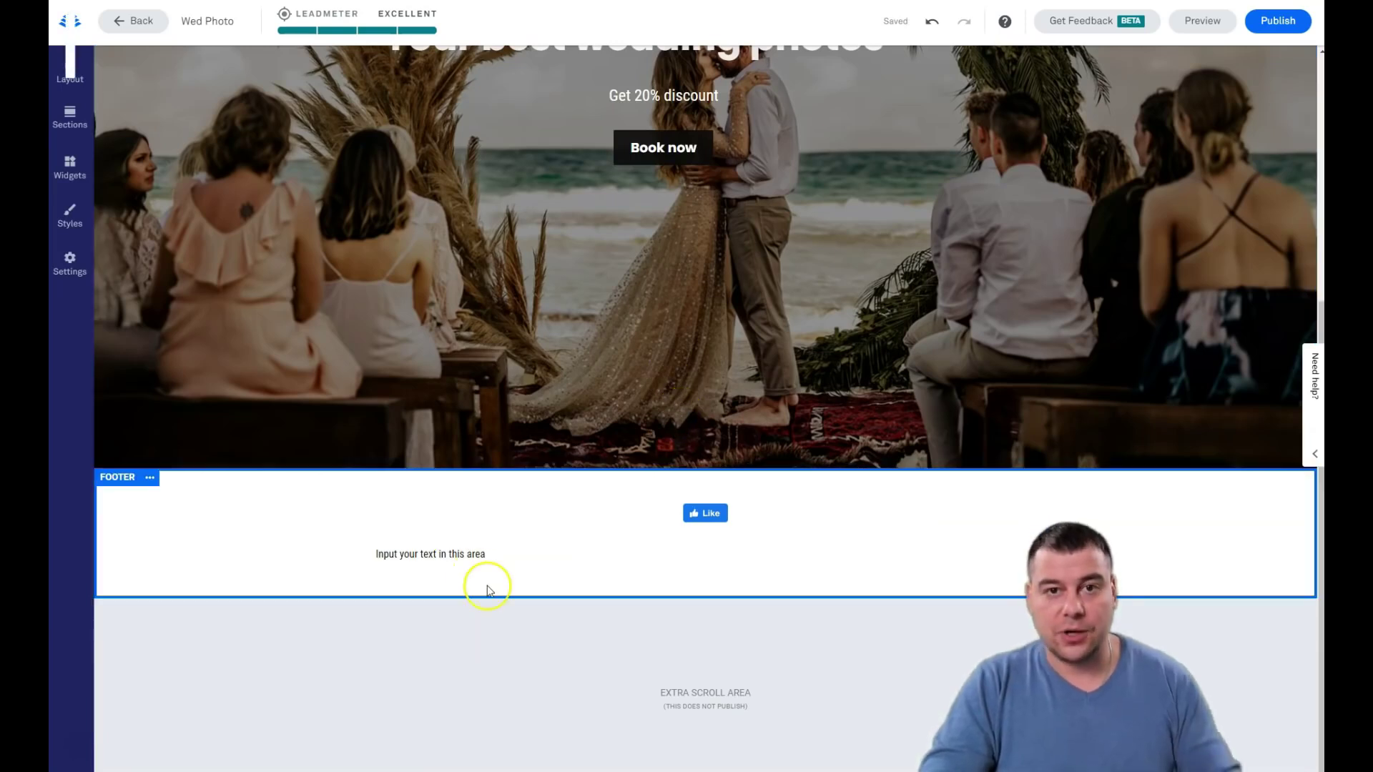
{"action": "left_click_drag", "start_coordinate": [72, 114], "coordinate": [515, 314]}
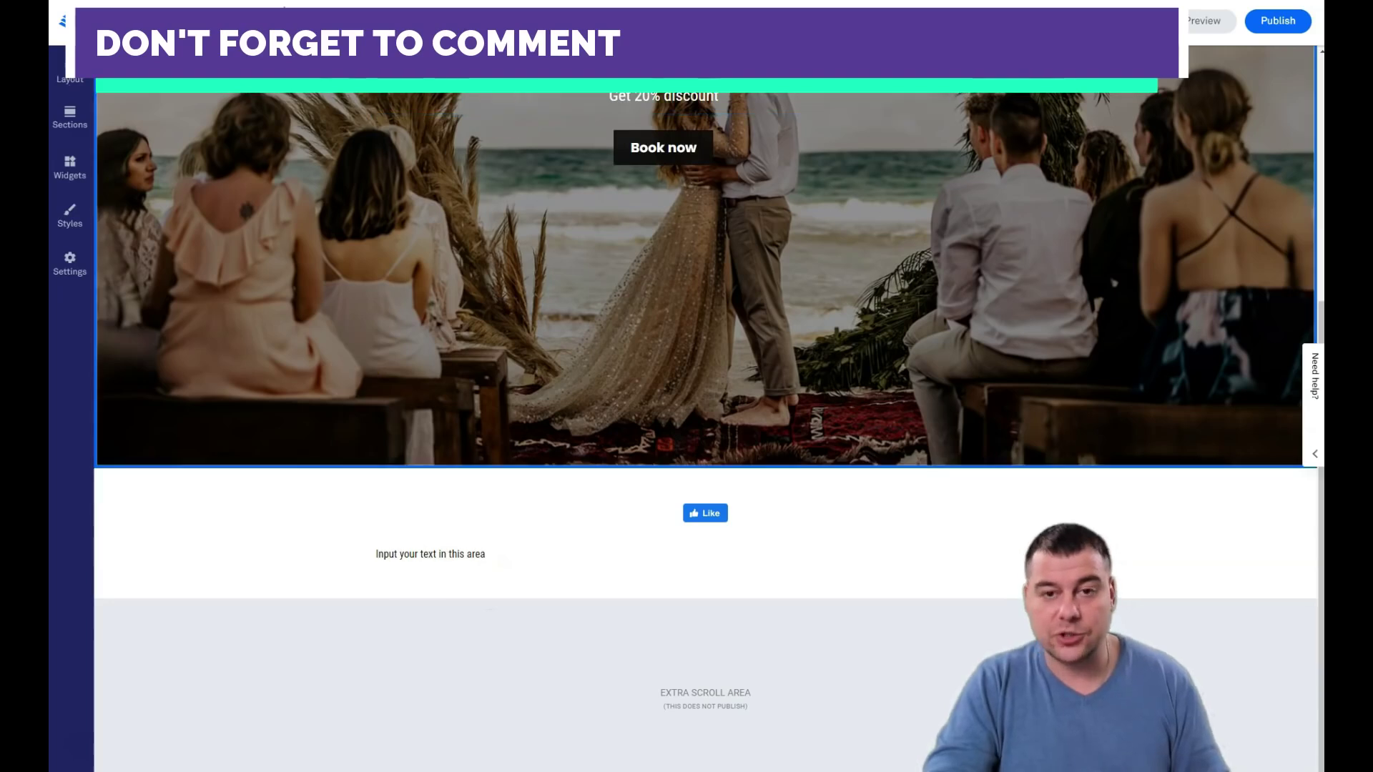
{"action": "left_click_drag", "start_coordinate": [834, 203], "coordinate": [673, 214]}
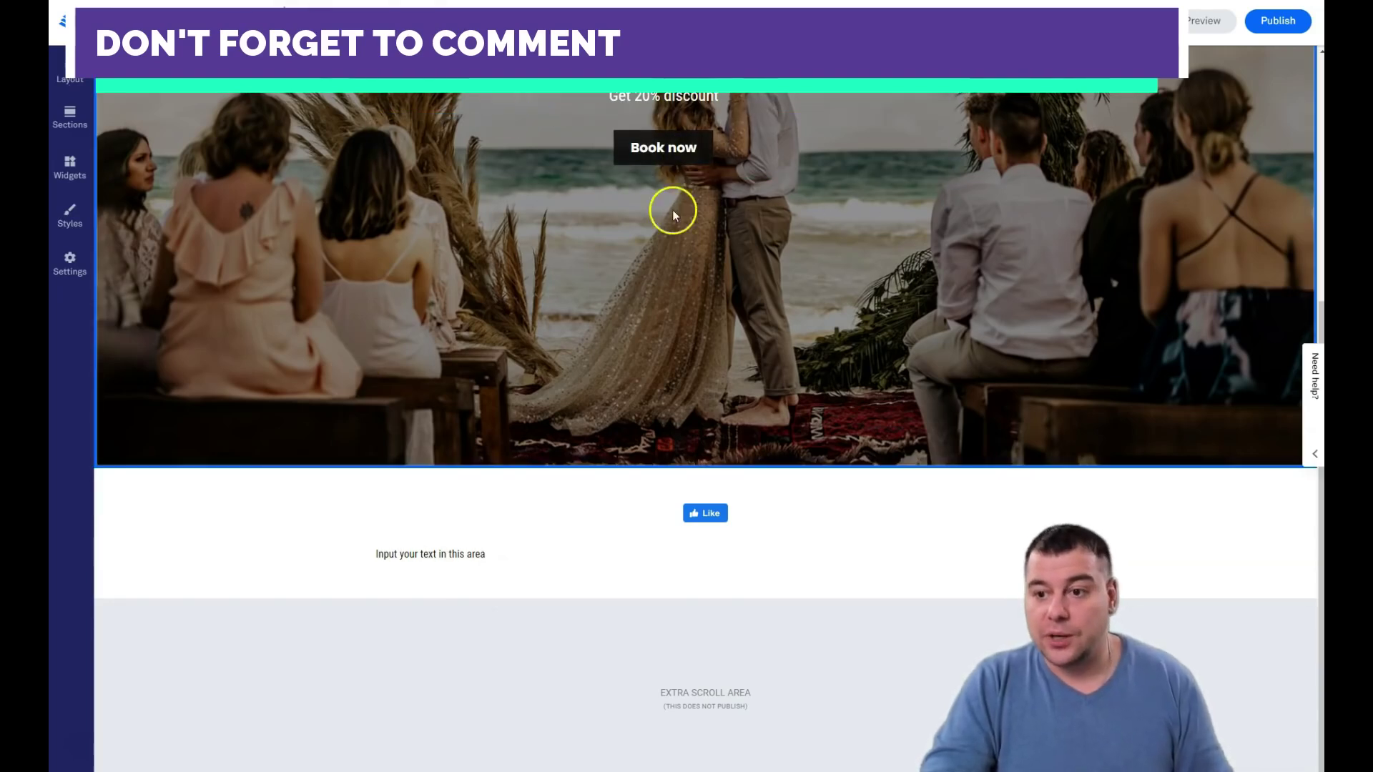
{"action": "scroll", "coordinate": [453, 315], "scroll_direction": "up", "scroll_amount": 5}
{"action": "left_click_drag", "start_coordinate": [454, 314], "coordinate": [601, 419]}
{"action": "scroll", "coordinate": [607, 388], "scroll_direction": "down", "scroll_amount": 5}
{"action": "scroll", "coordinate": [601, 419], "scroll_direction": "up", "scroll_amount": 5}
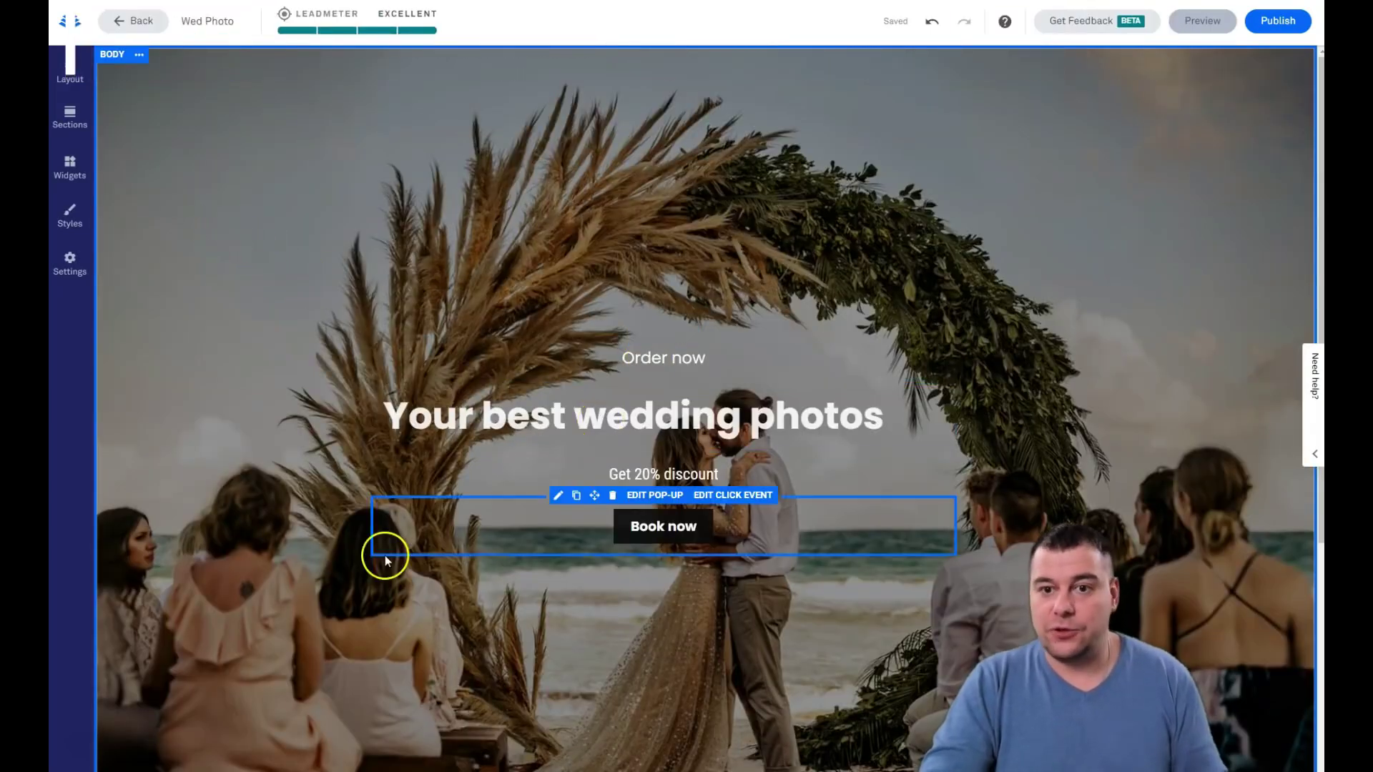
Step: Delete the placeholder Text widget and the Social Like widget from the footer
{"action": "scroll", "coordinate": [367, 369], "scroll_direction": "down", "scroll_amount": 5}
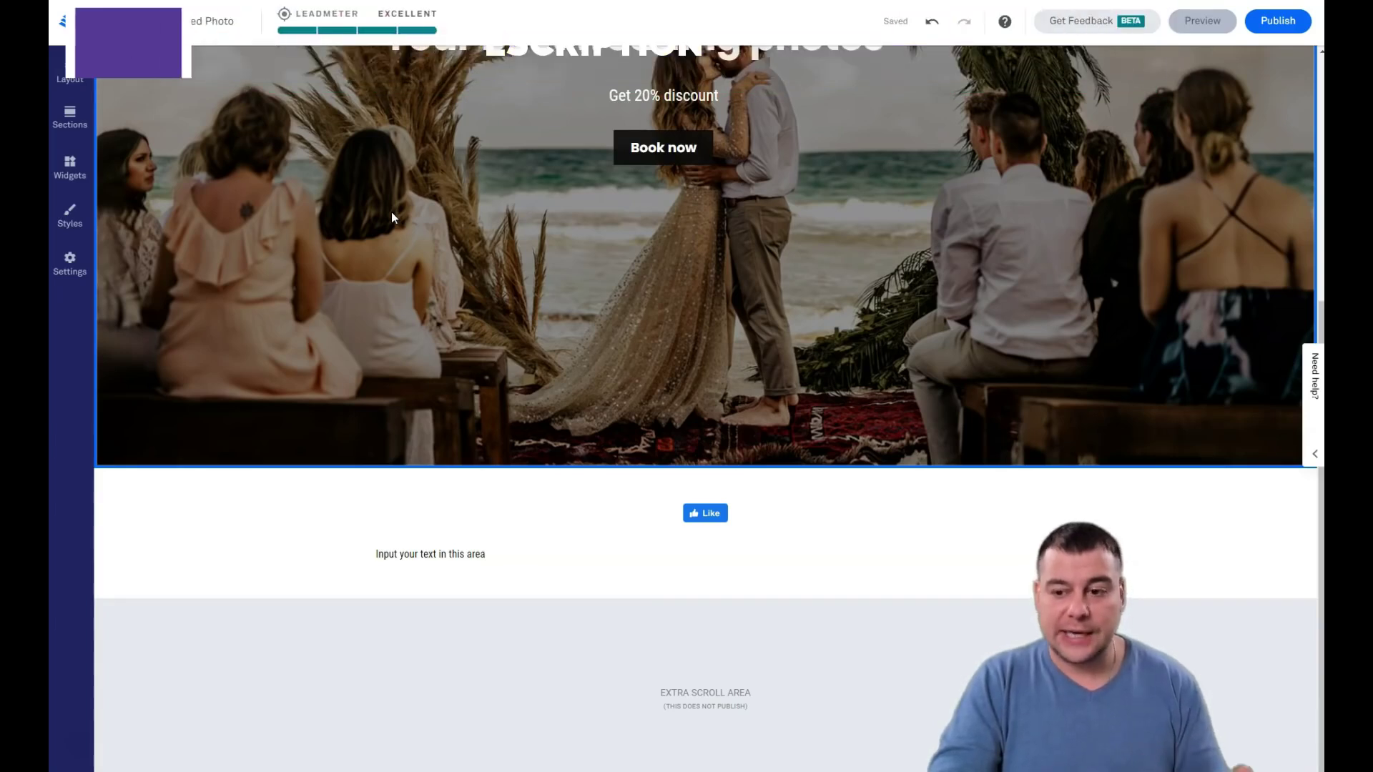
{"action": "left_click", "coordinate": [443, 527]}
{"action": "left_click", "coordinate": [465, 558]}
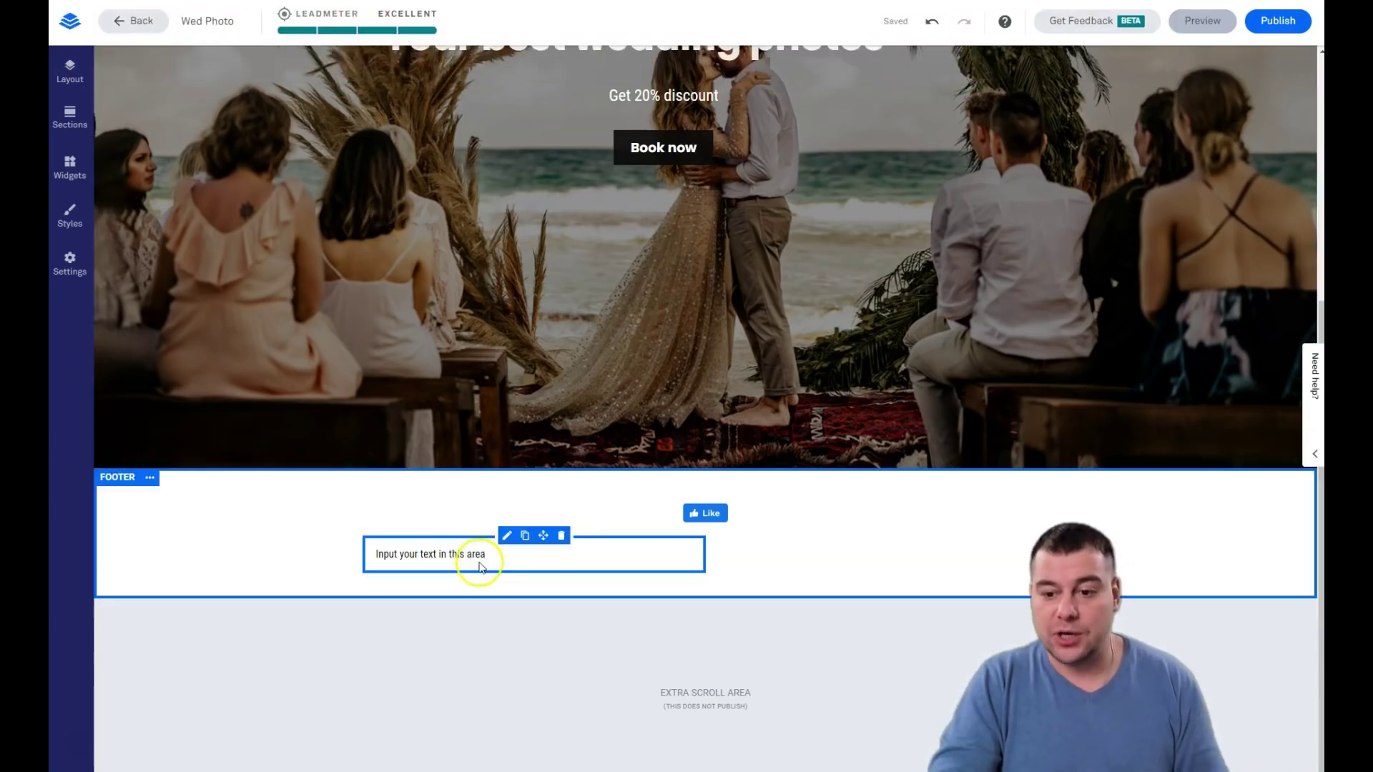
{"action": "left_click", "coordinate": [561, 535]}
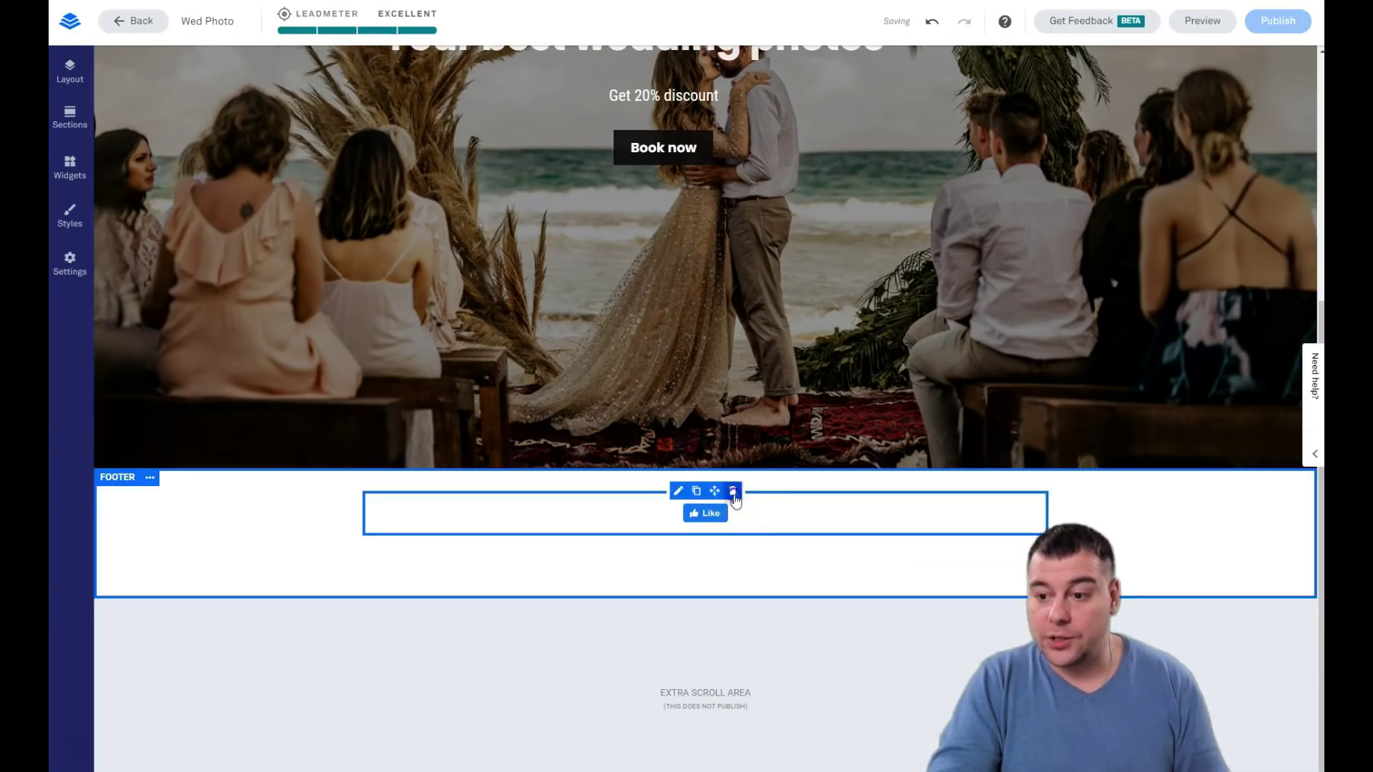
{"action": "left_click", "coordinate": [734, 492]}
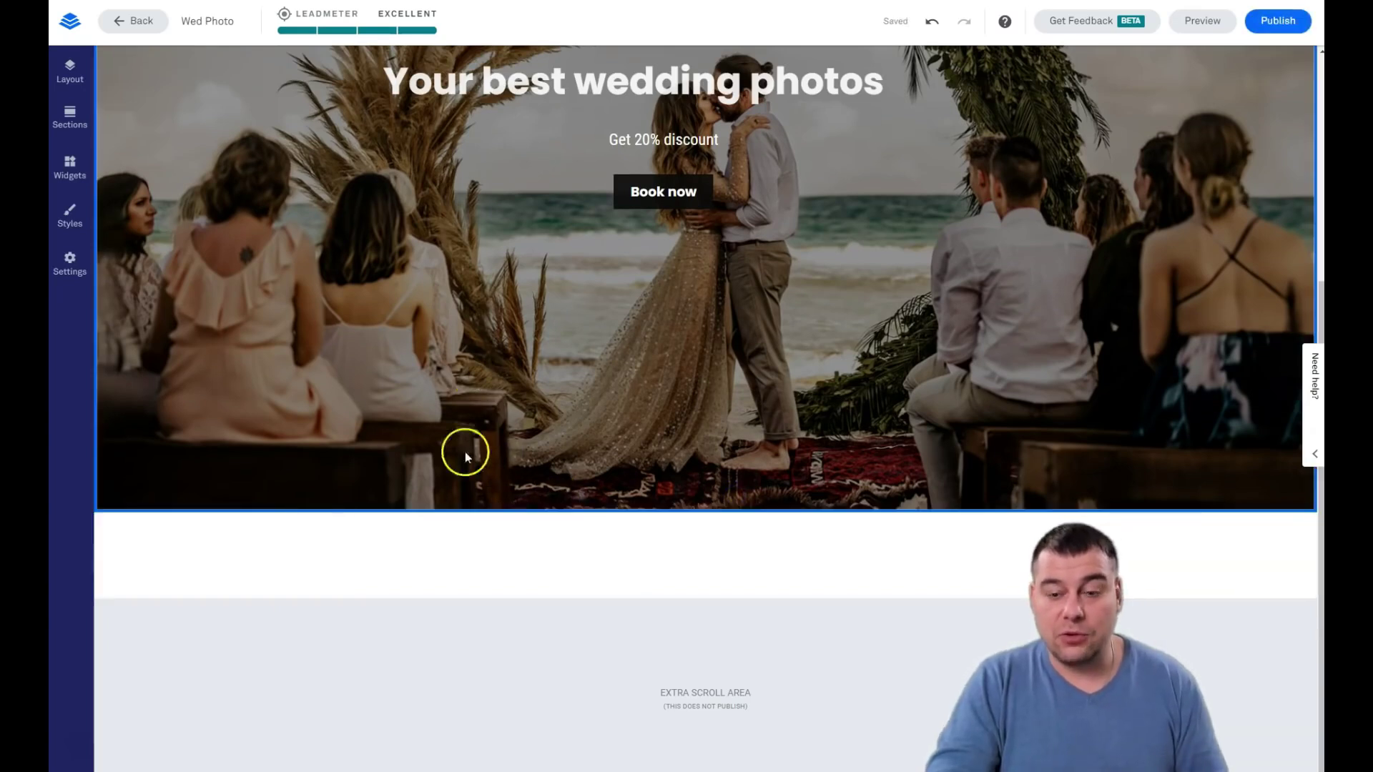
{"action": "scroll", "coordinate": [464, 452], "scroll_direction": "up", "scroll_amount": 5}
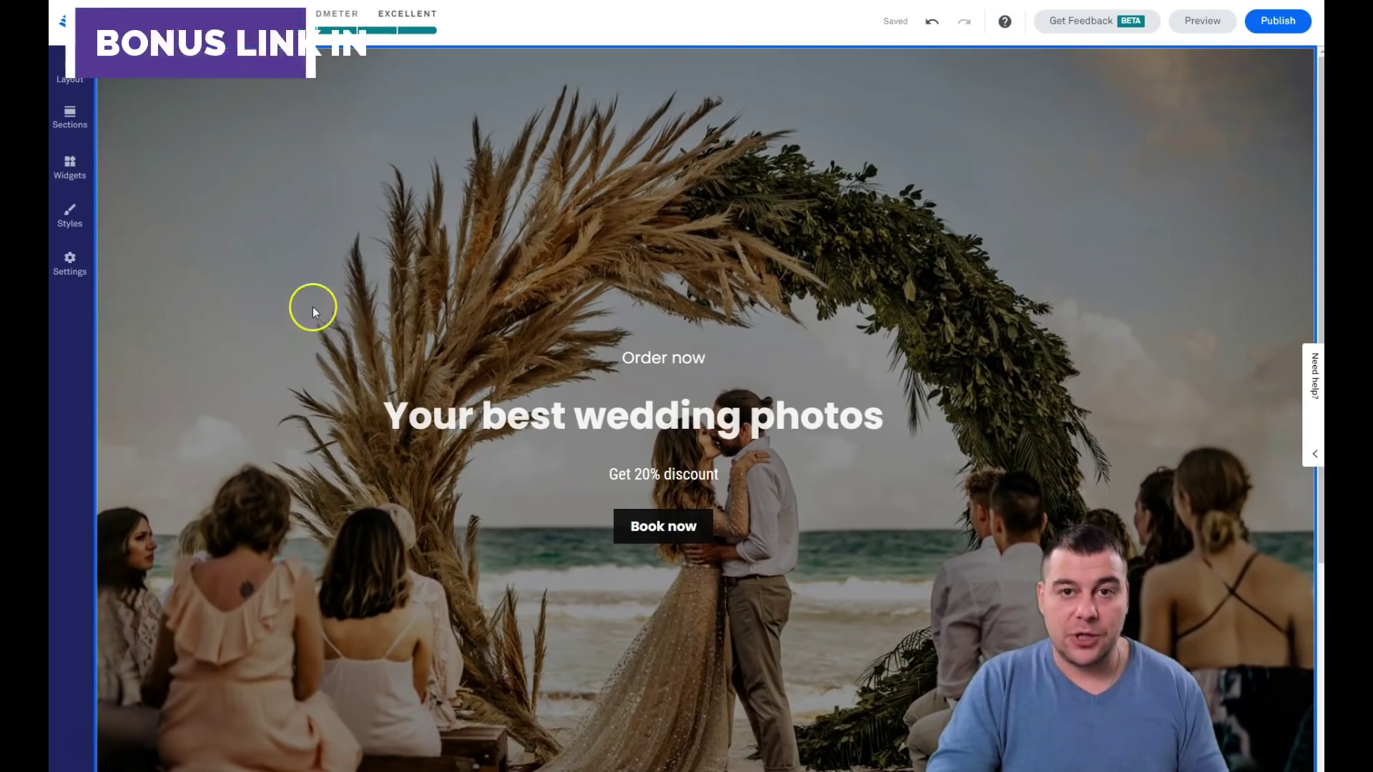
{"action": "scroll", "coordinate": [306, 345], "scroll_direction": "down", "scroll_amount": 3}
{"action": "scroll", "coordinate": [306, 344], "scroll_direction": "up", "scroll_amount": 3}
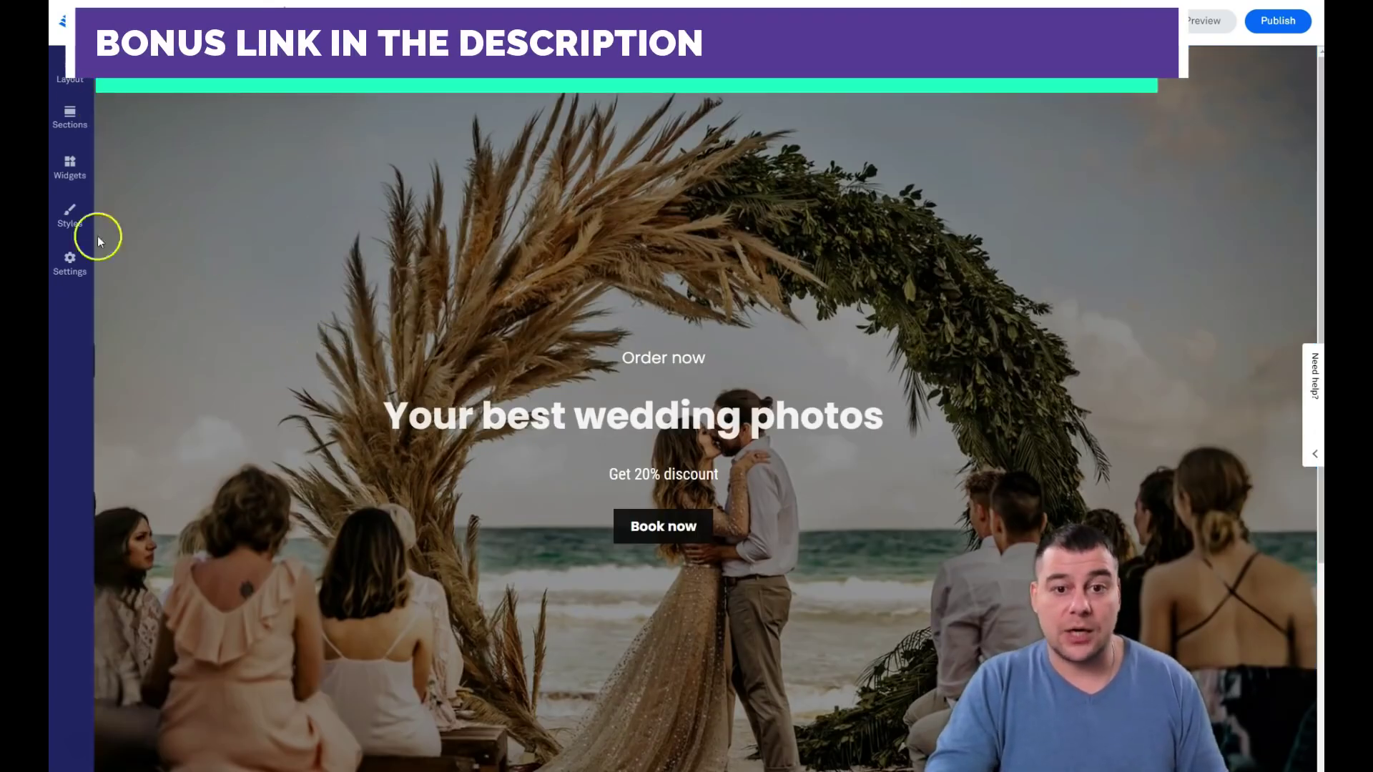
{"action": "scroll", "coordinate": [704, 503], "scroll_direction": "down", "scroll_amount": 4}
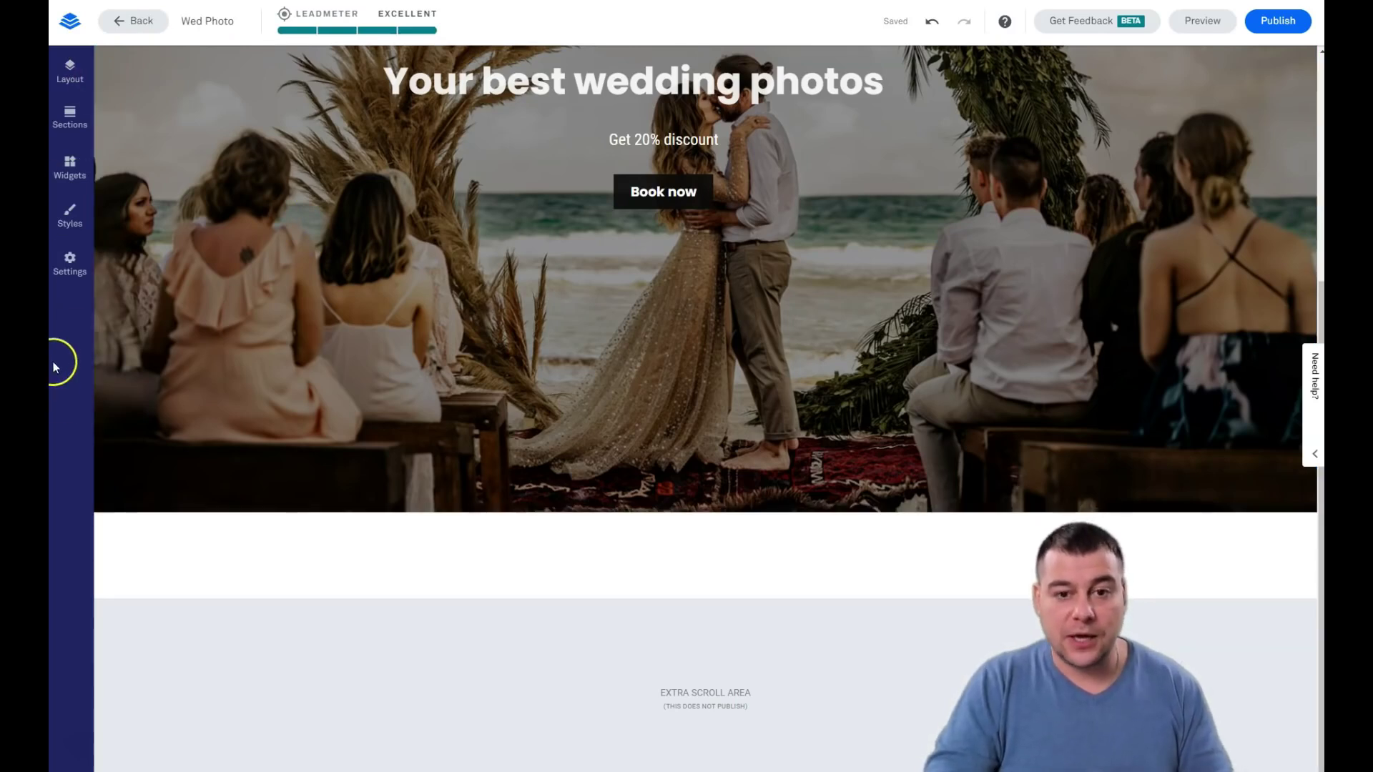
Step: Set the page's headline font to Archivo Narrow in the font styles and close the page styles
{"action": "left_click", "coordinate": [71, 223]}
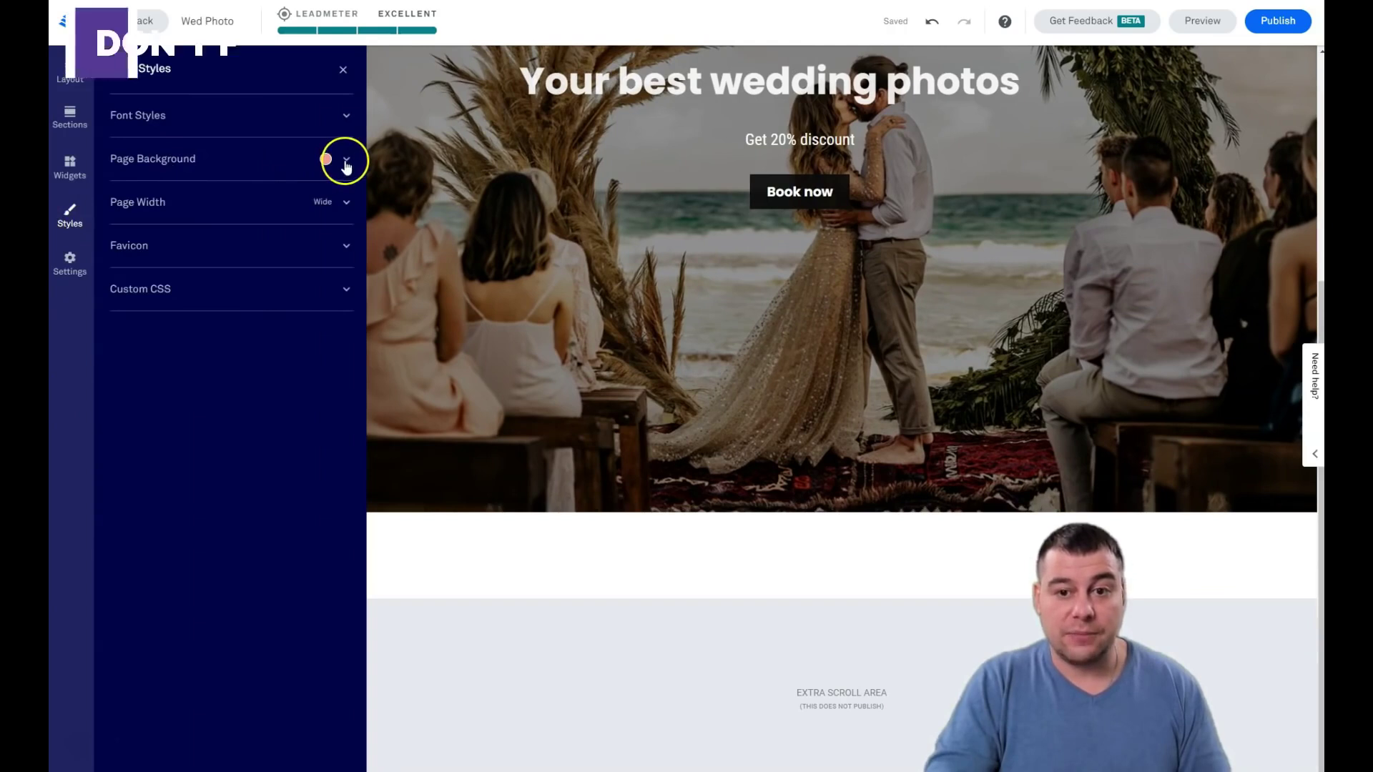
{"action": "left_click", "coordinate": [193, 115]}
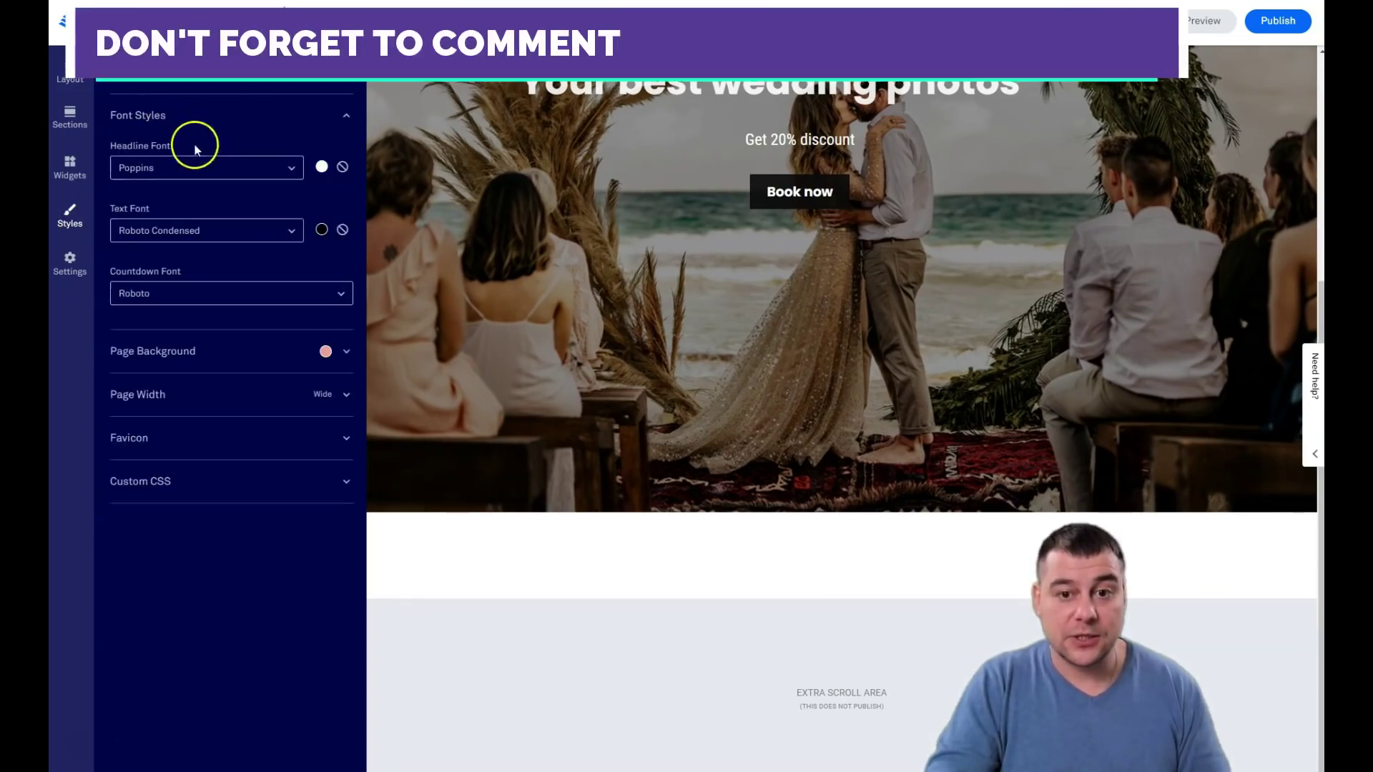
{"action": "left_click", "coordinate": [285, 169]}
{"action": "left_click", "coordinate": [162, 193]}
{"action": "left_click", "coordinate": [264, 176]}
{"action": "left_click", "coordinate": [292, 168]}
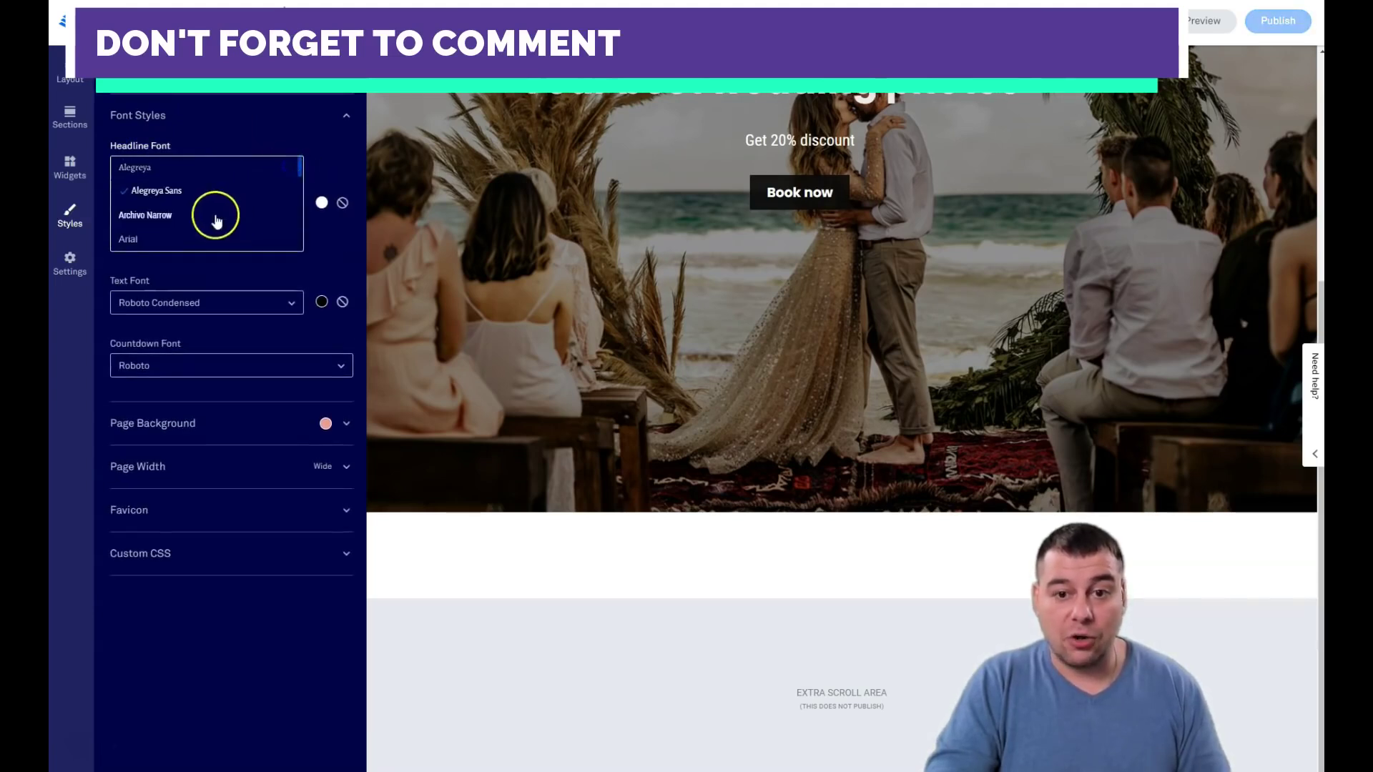
{"action": "left_click", "coordinate": [146, 216]}
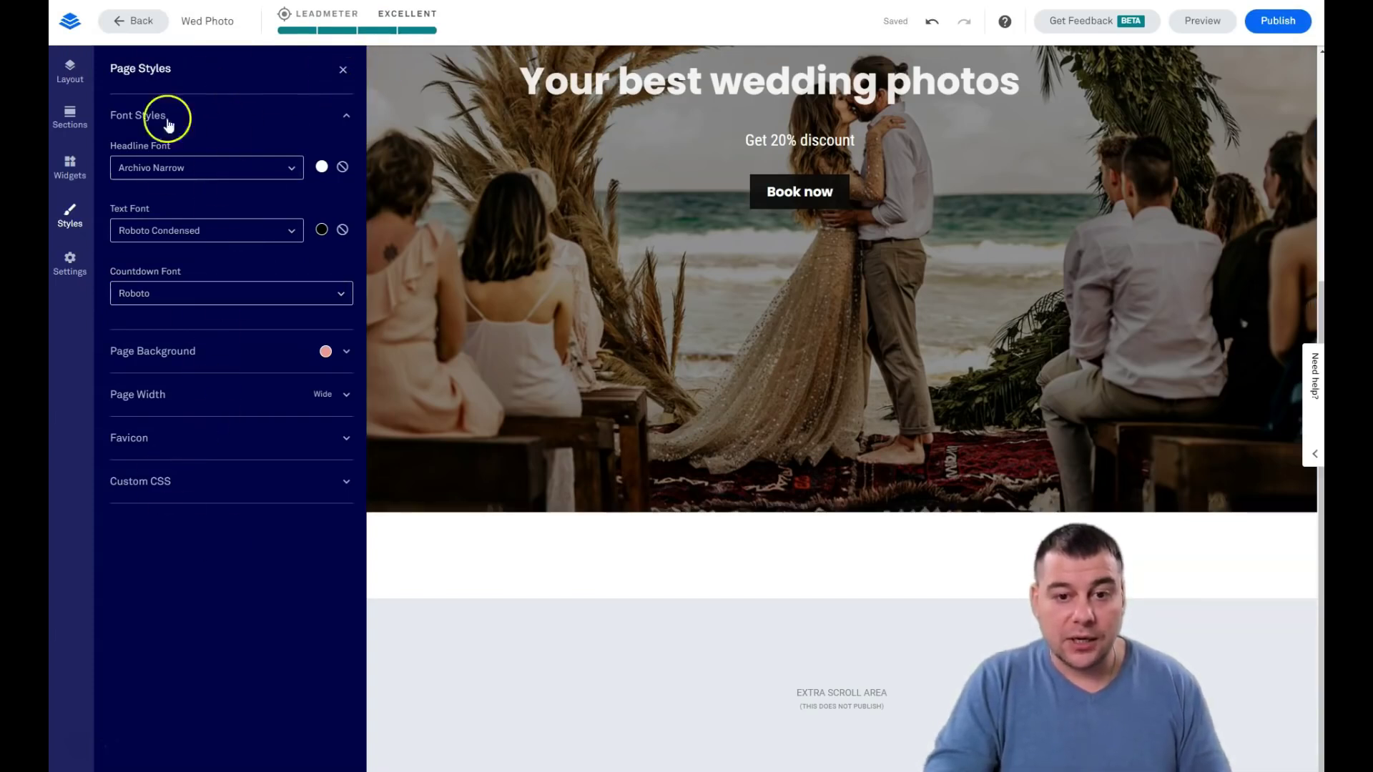
{"action": "left_click", "coordinate": [343, 69]}
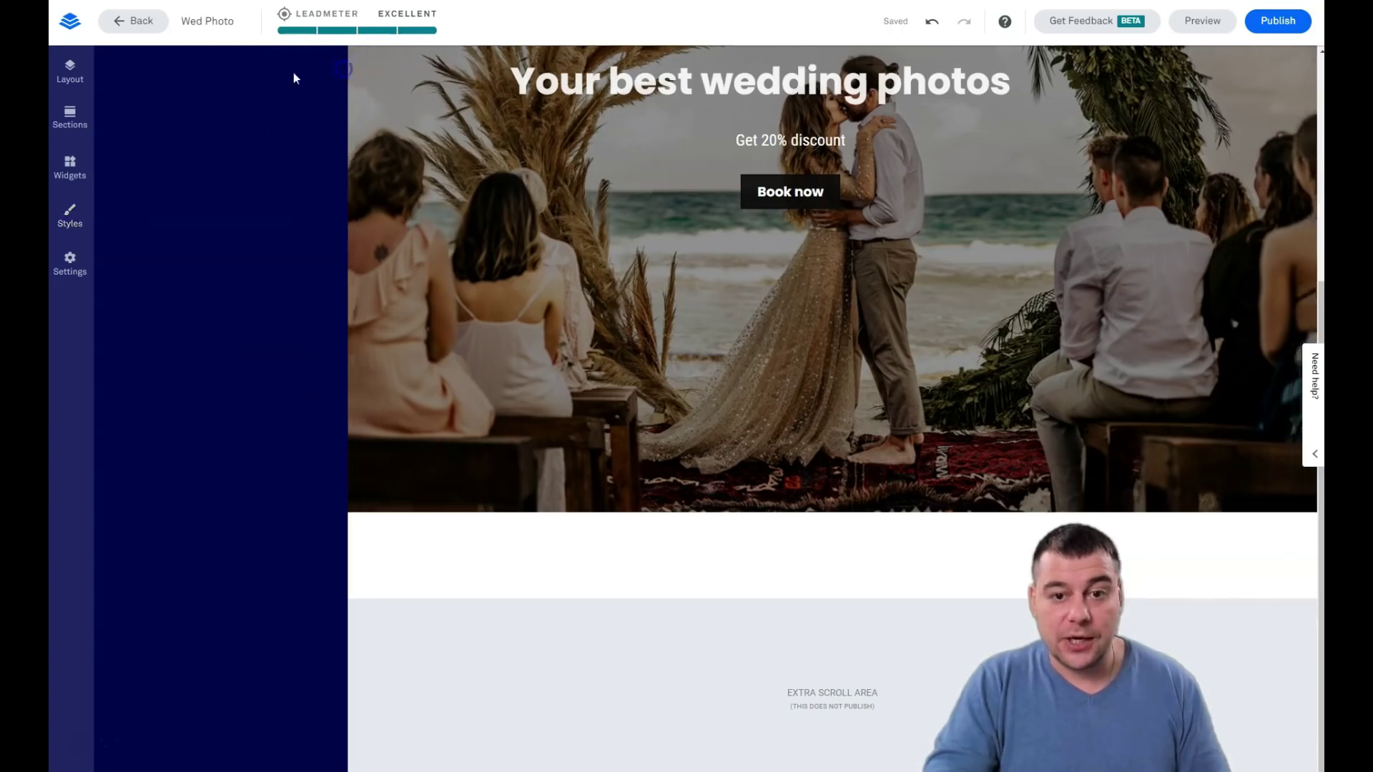
Step: Review the SEO, social and analytics options in the page settings, then return to the hero section
{"action": "left_click", "coordinate": [71, 268]}
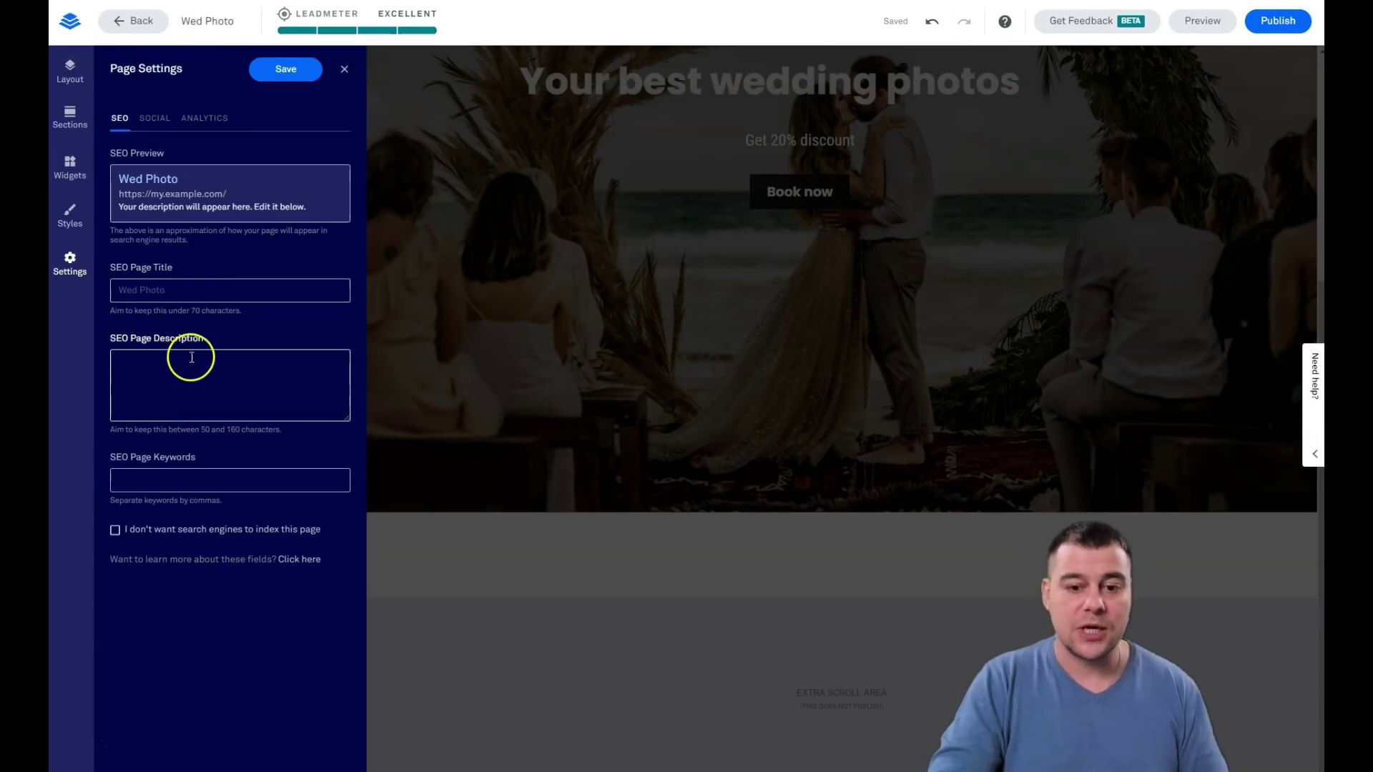
{"action": "left_click", "coordinate": [152, 123]}
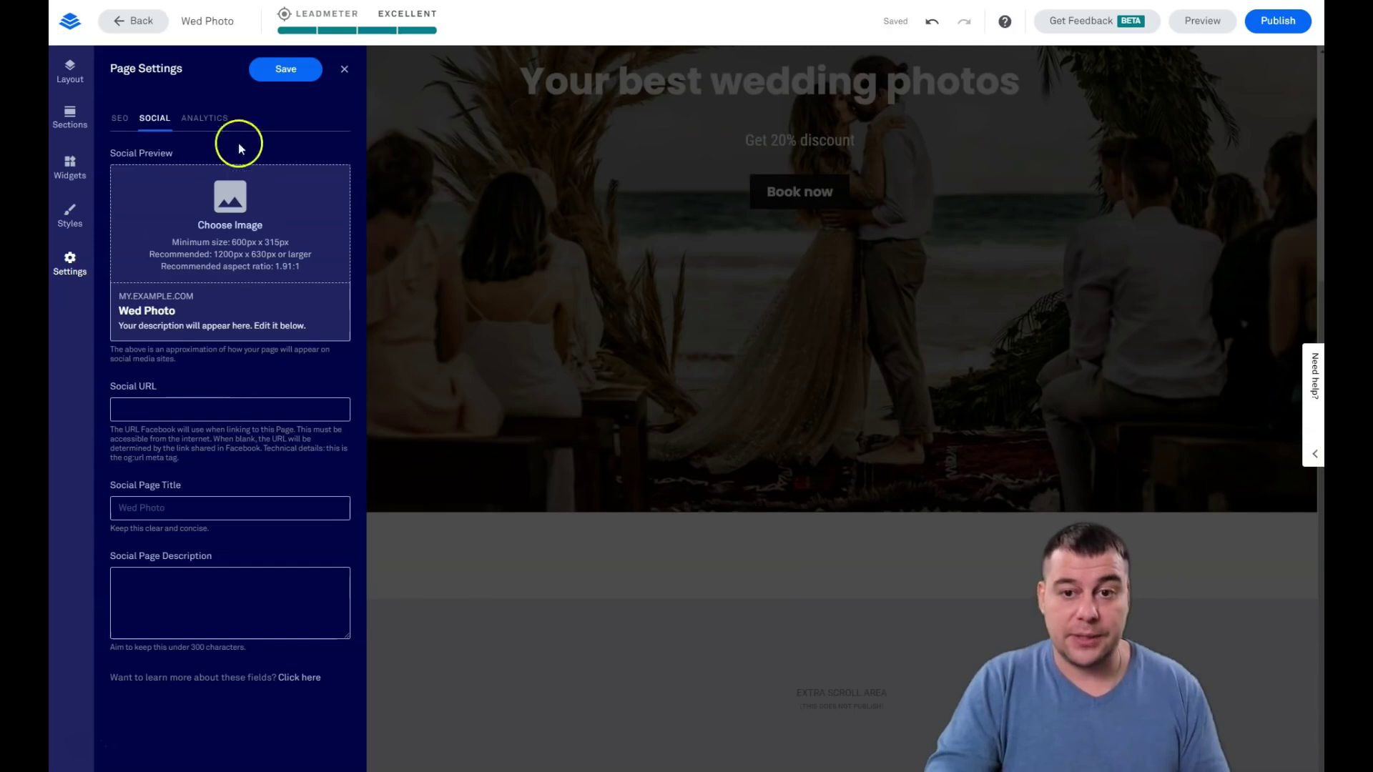
{"action": "left_click", "coordinate": [202, 118]}
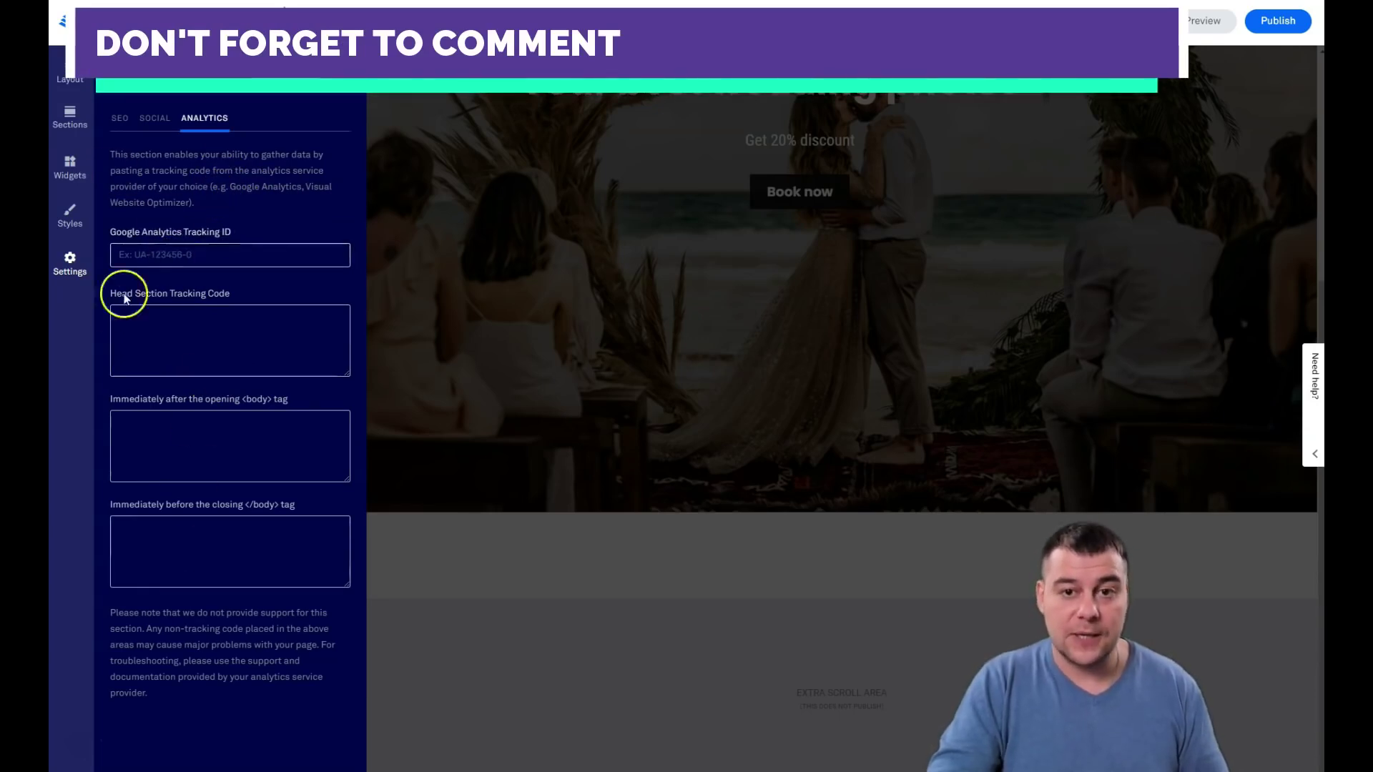
{"action": "left_click", "coordinate": [66, 66]}
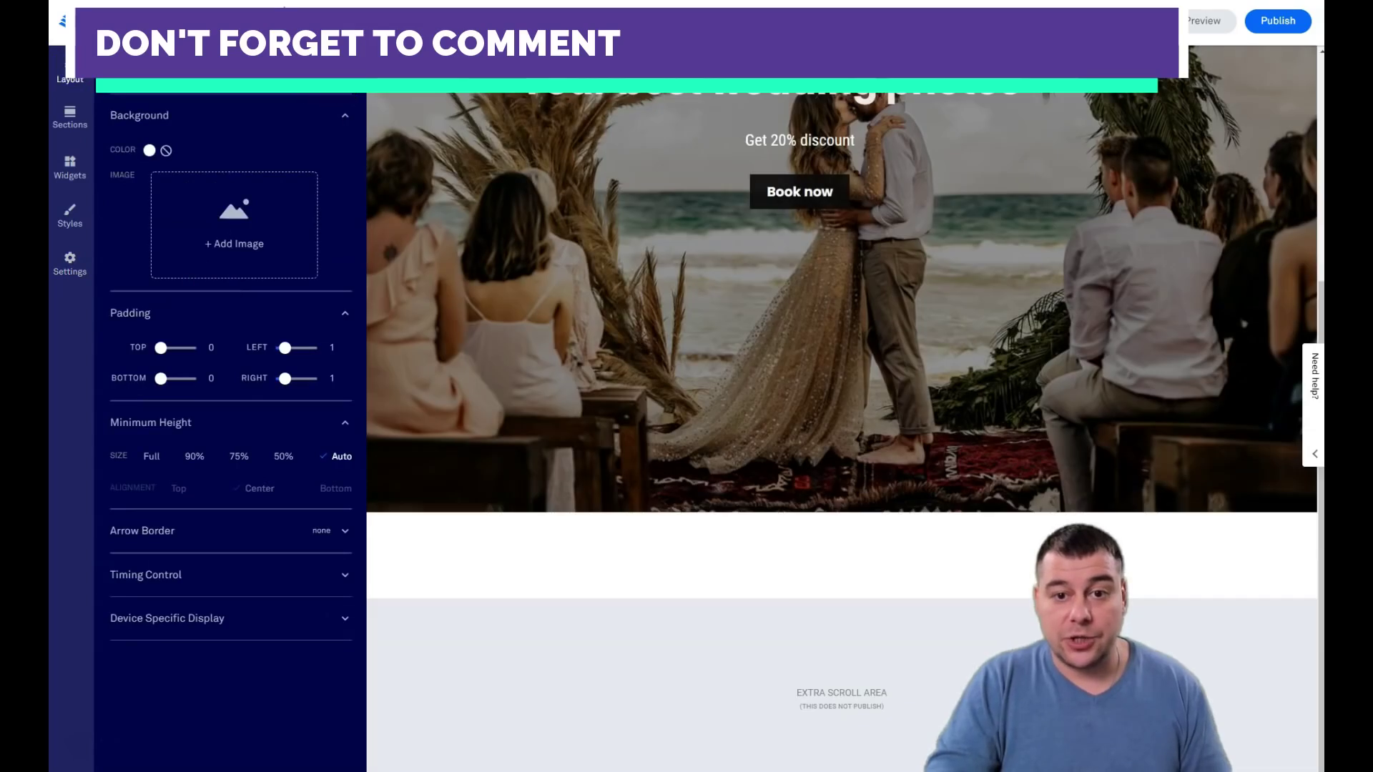
{"action": "left_click", "coordinate": [491, 288]}
{"action": "scroll", "coordinate": [354, 325], "scroll_direction": "up", "scroll_amount": 5}
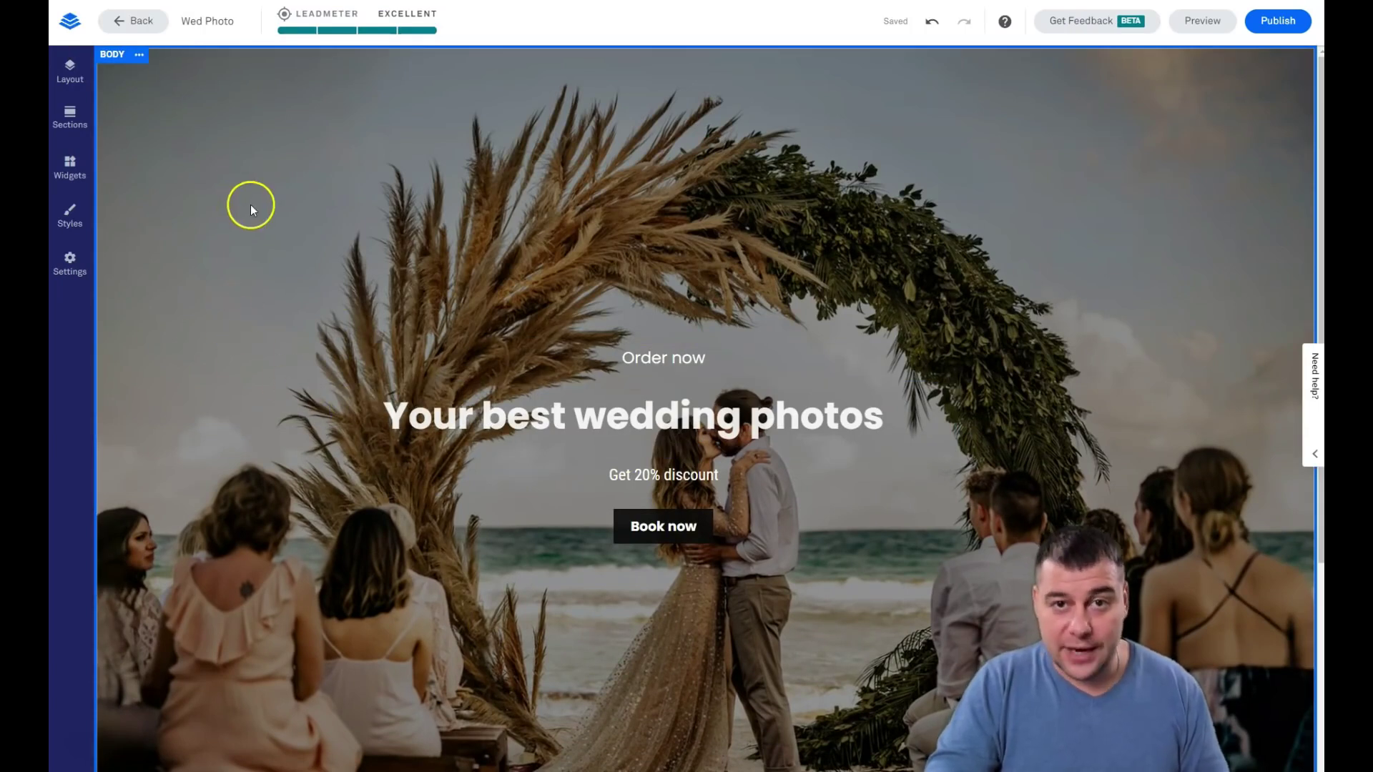
{"action": "left_click", "coordinate": [275, 282]}
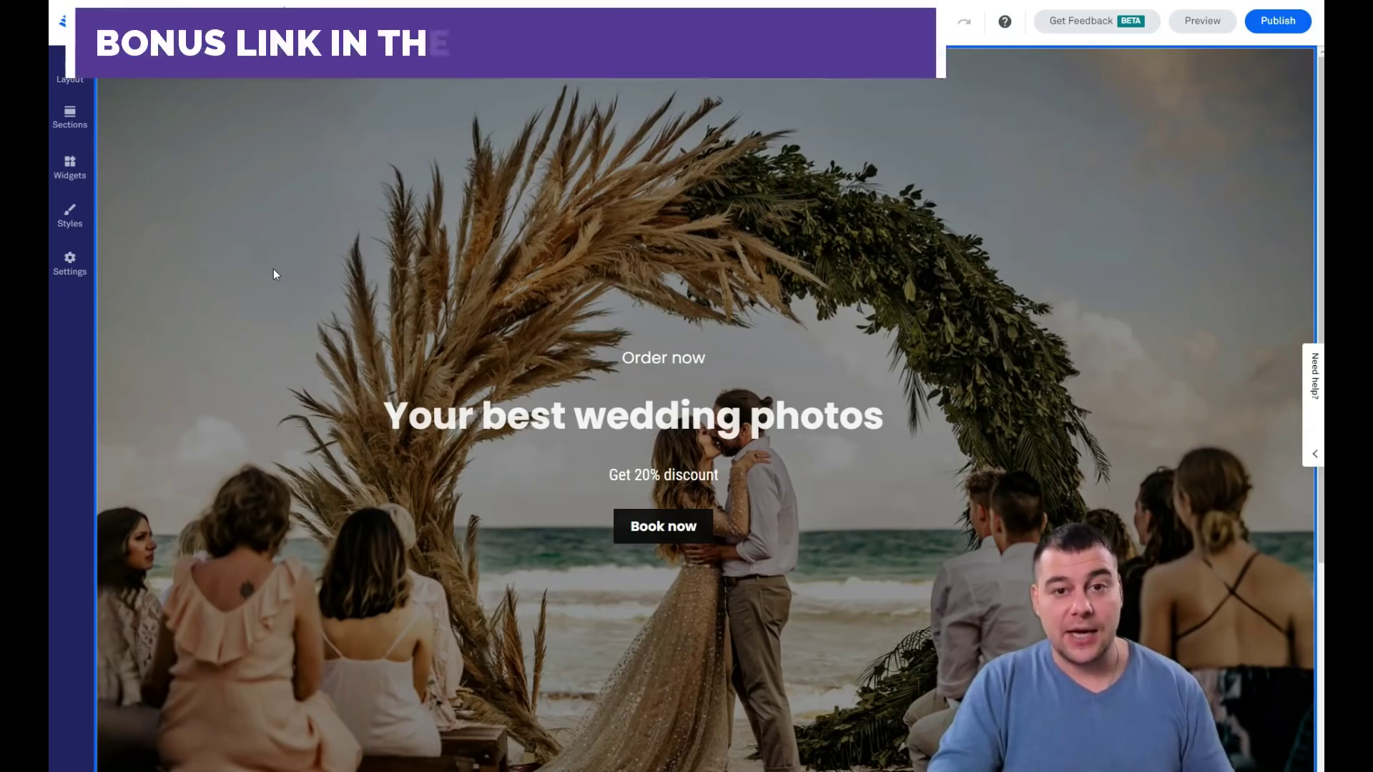
{"action": "left_click", "coordinate": [280, 276]}
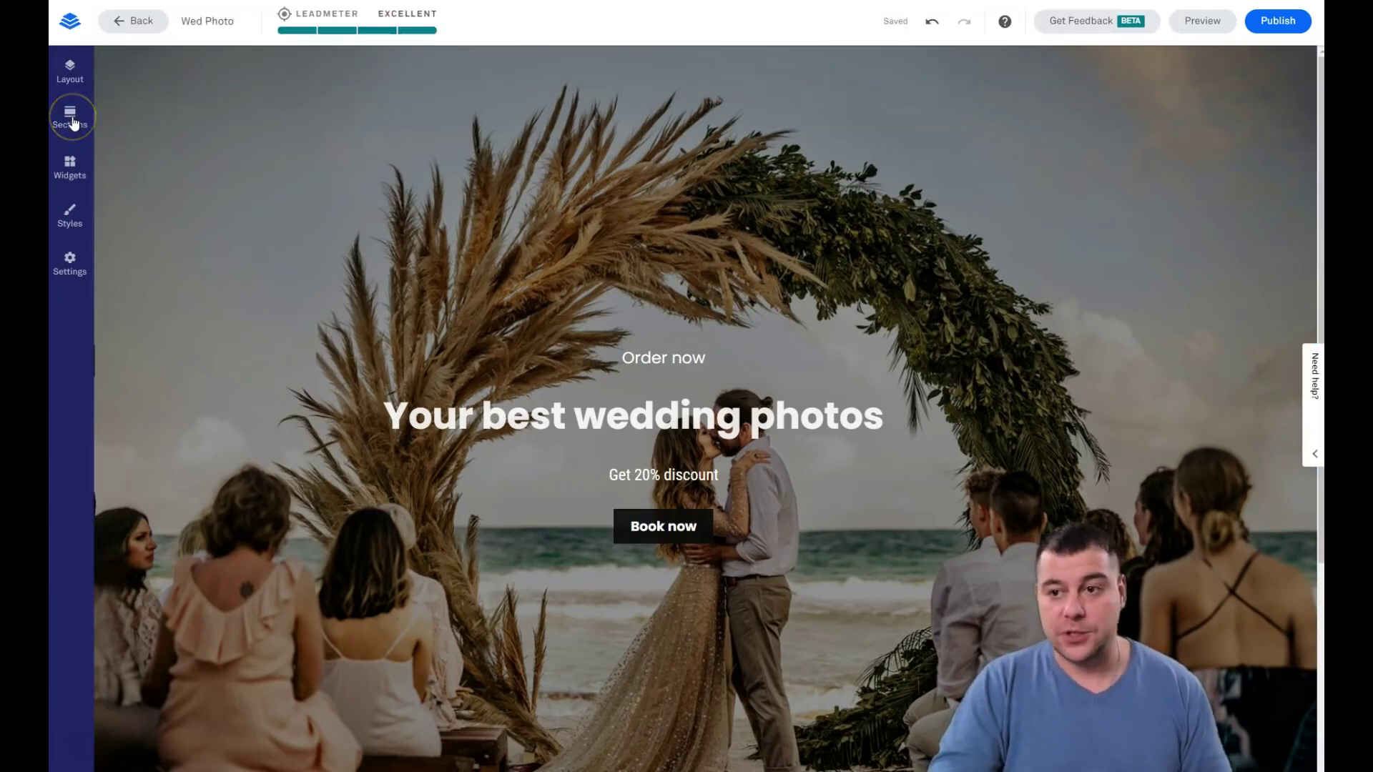
{"action": "left_click", "coordinate": [379, 242]}
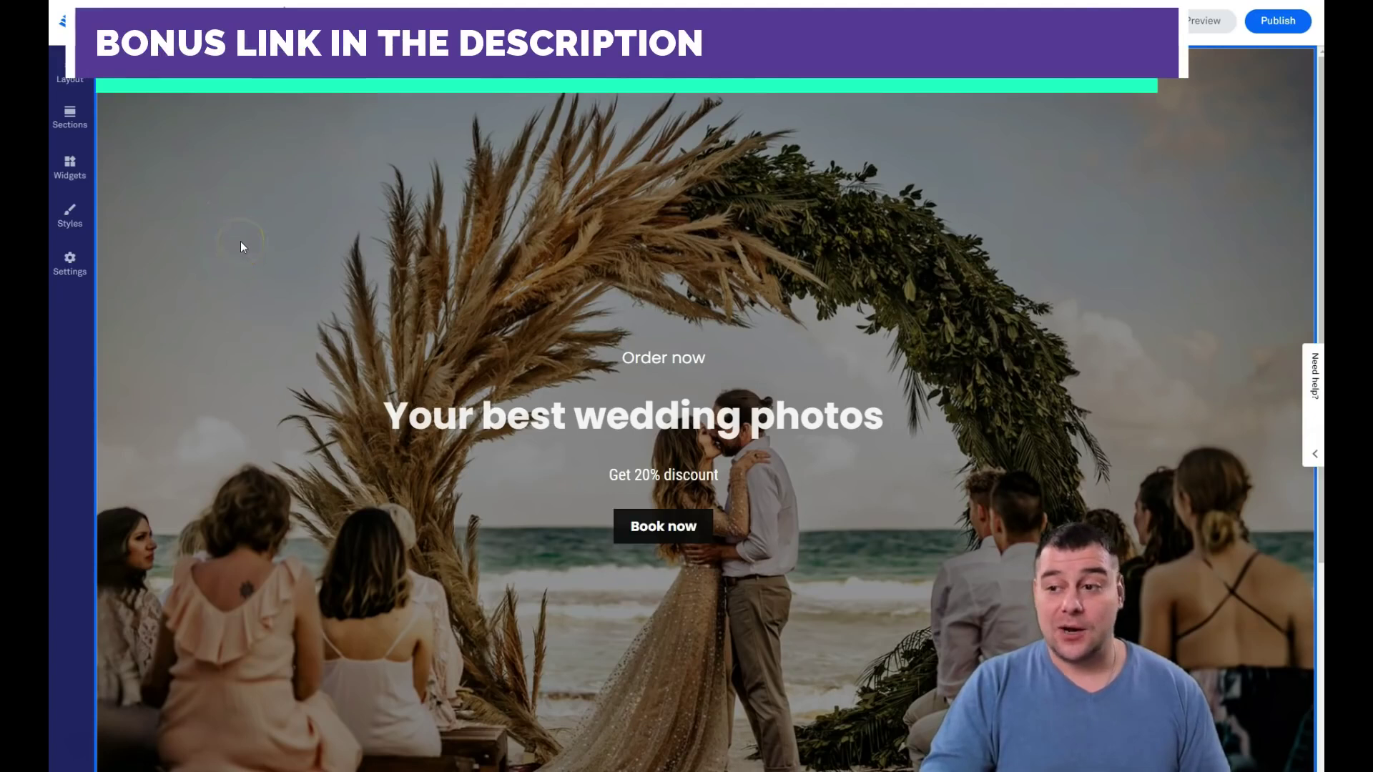
{"action": "left_click", "coordinate": [246, 298]}
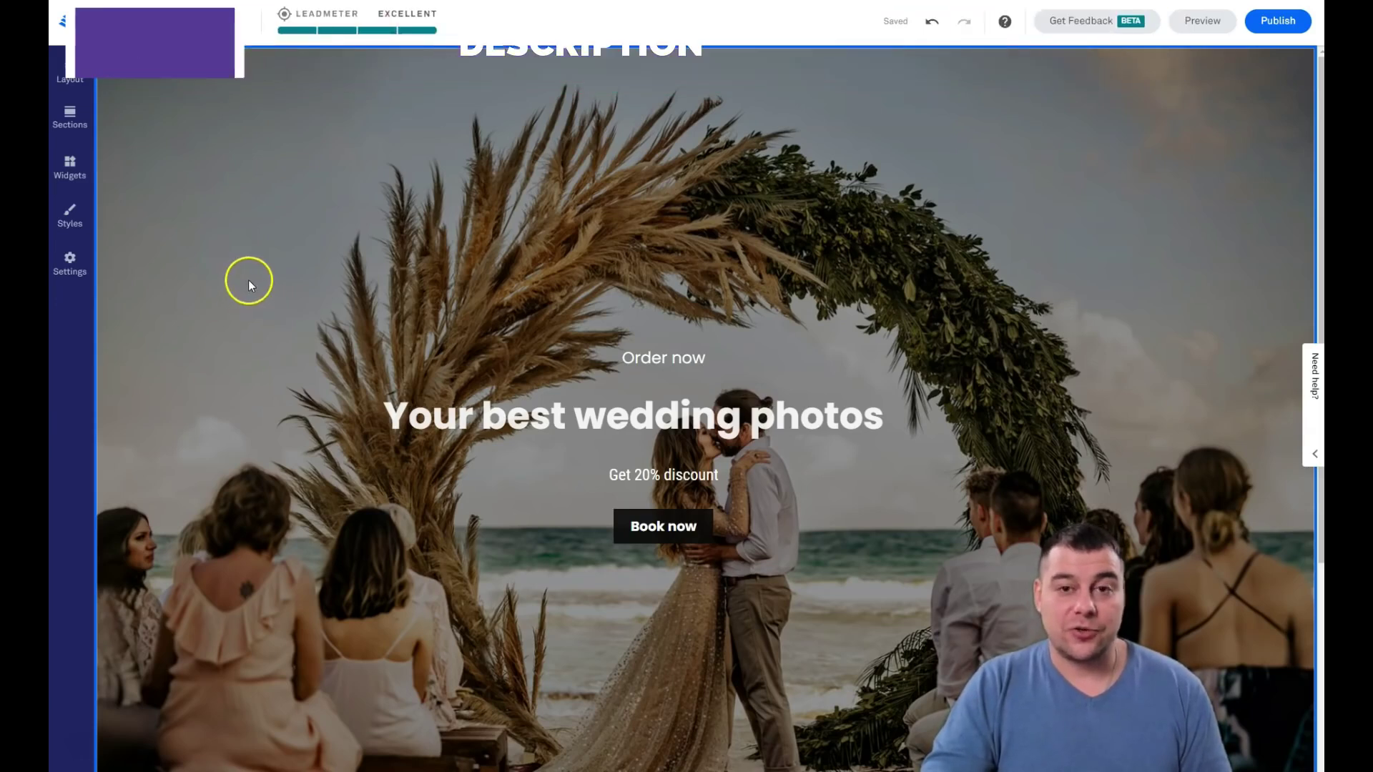